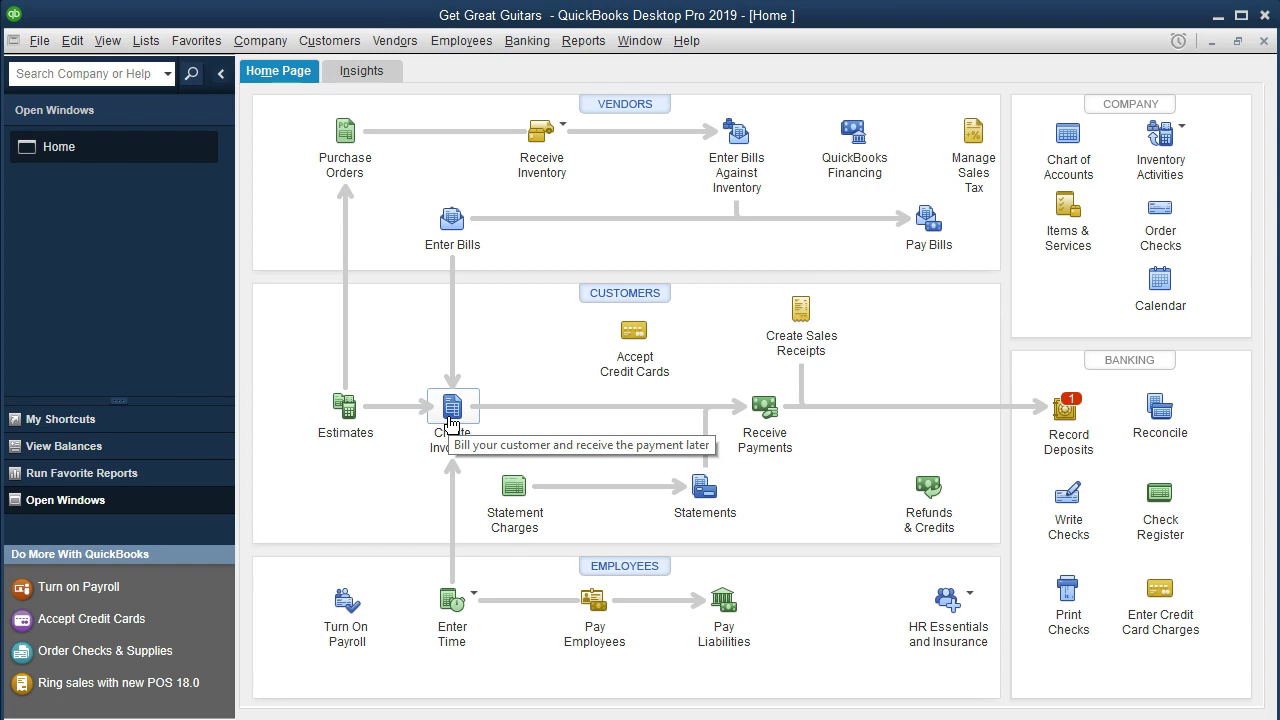
- Open the standard Balance Sheet report from the company and financial reports
click(501, 287)
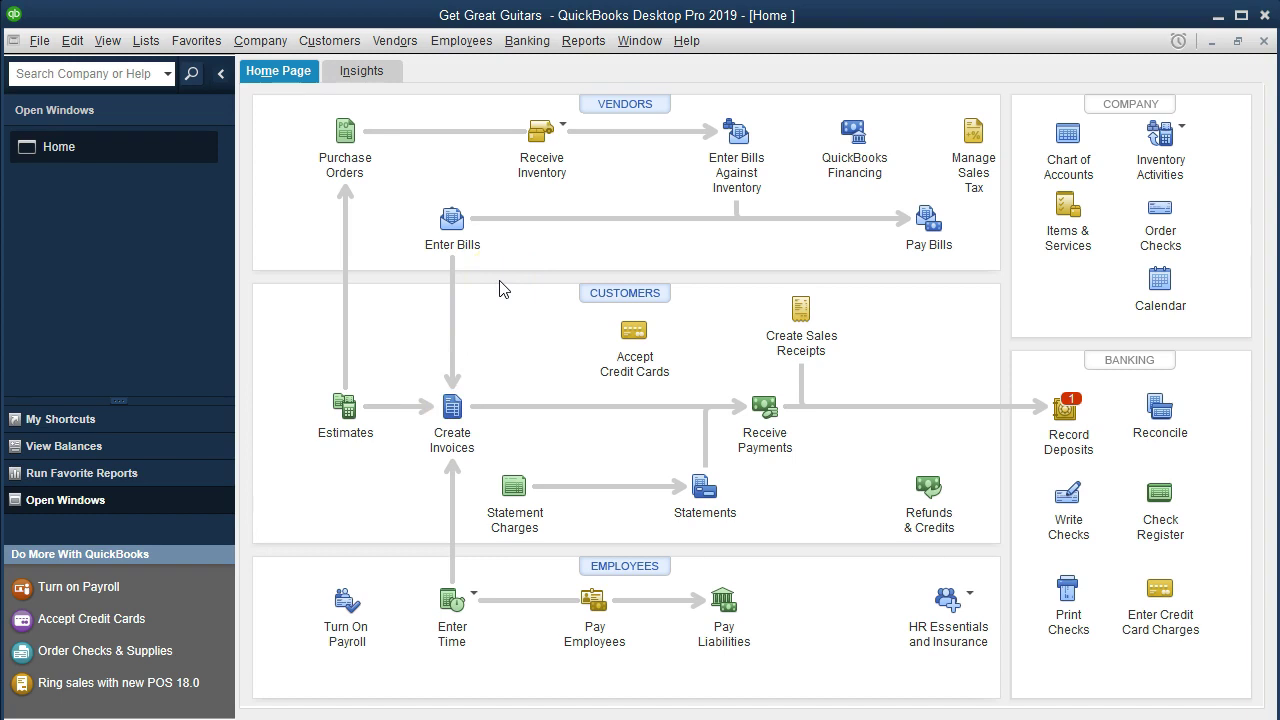
click(584, 42)
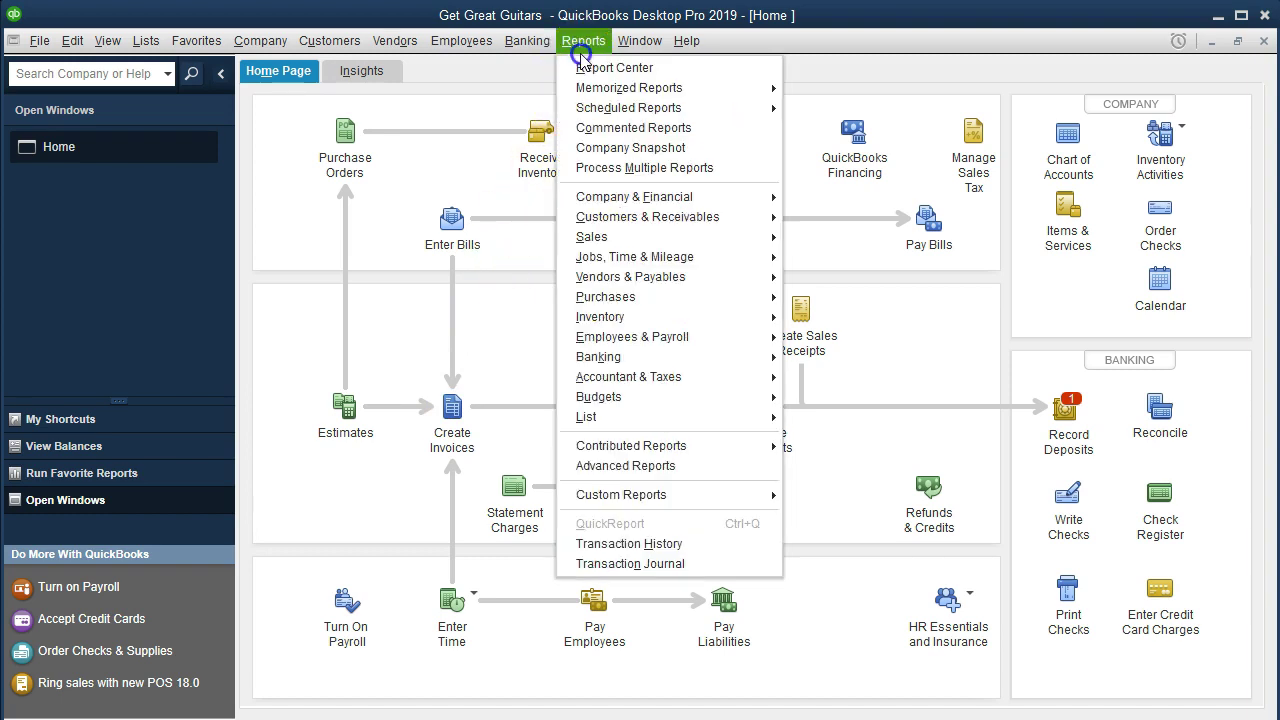
click(633, 200)
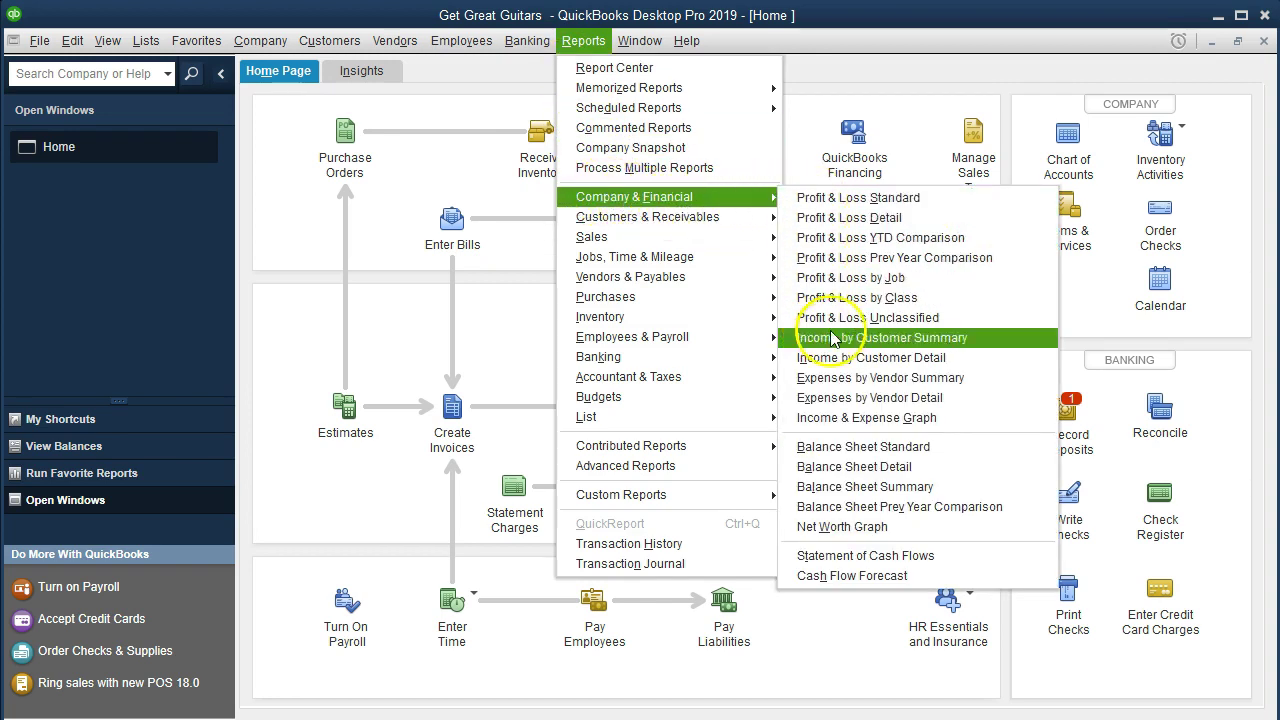
click(945, 451)
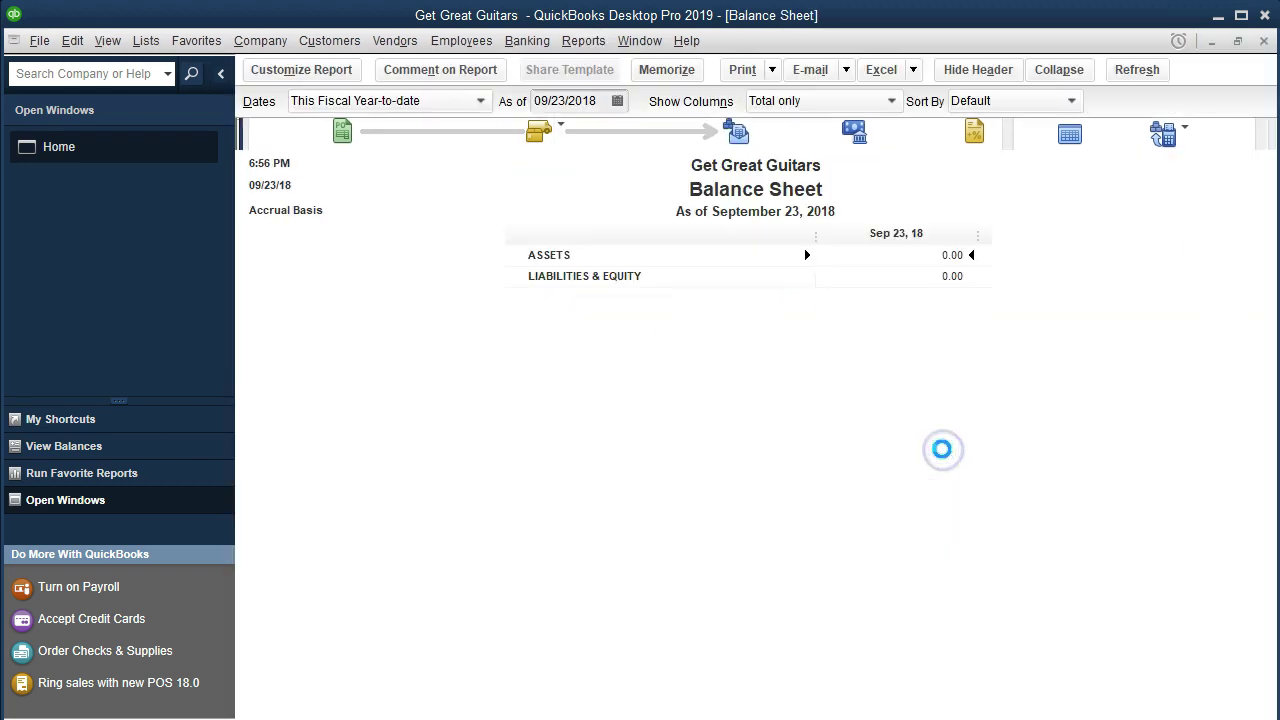
- Customize the Balance Sheet's date range to run from 01/01/2019 to 12/31/2019
click(350, 78)
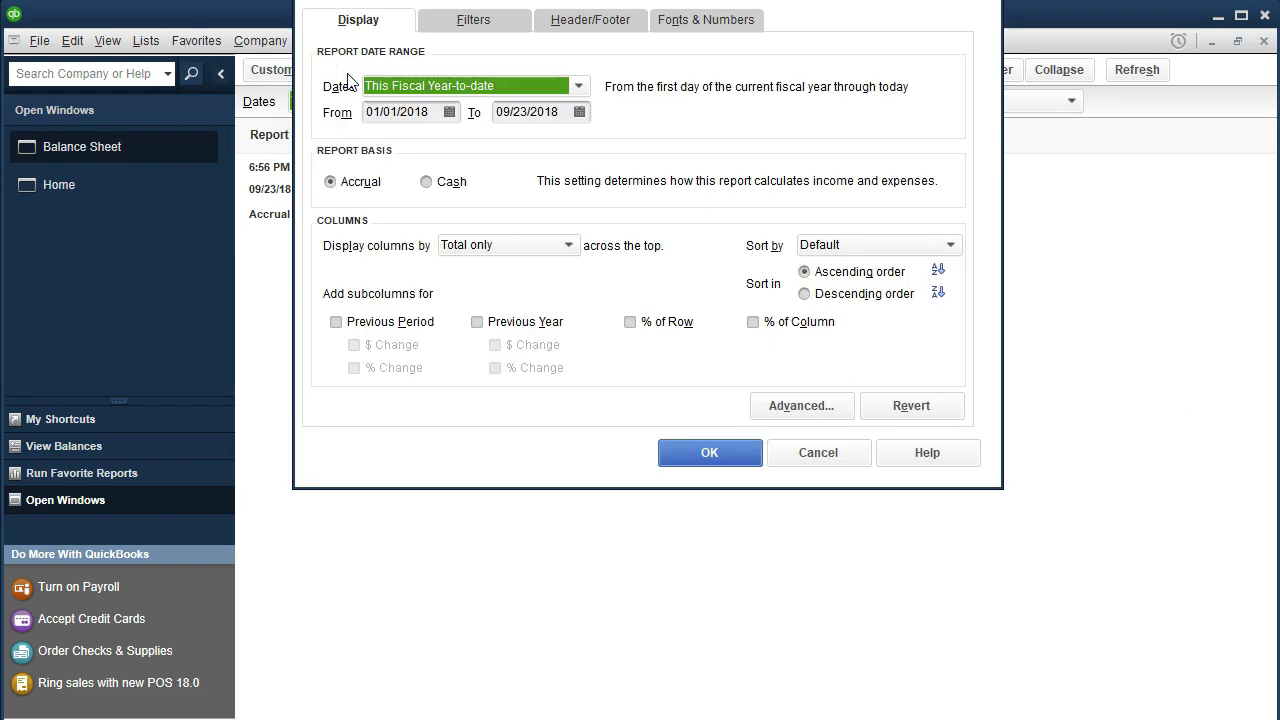
key(Tab)
text(01/01/19)
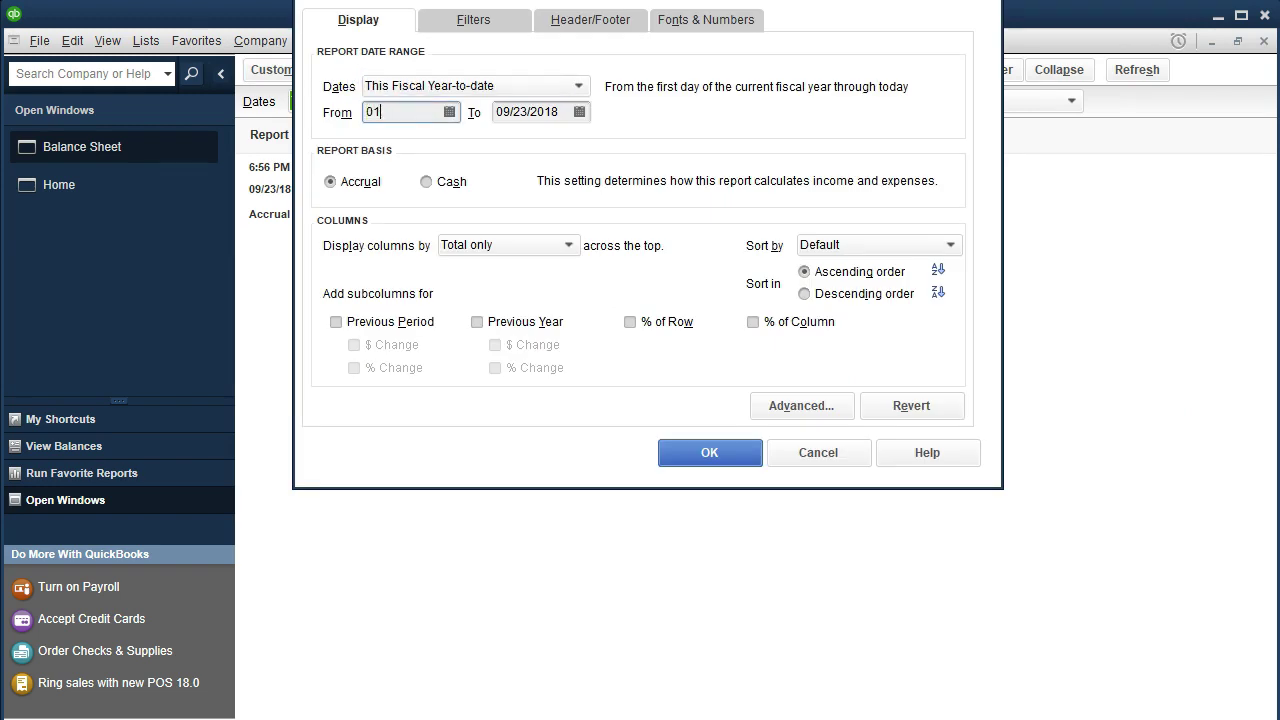
key(Tab)
text(12/31/)
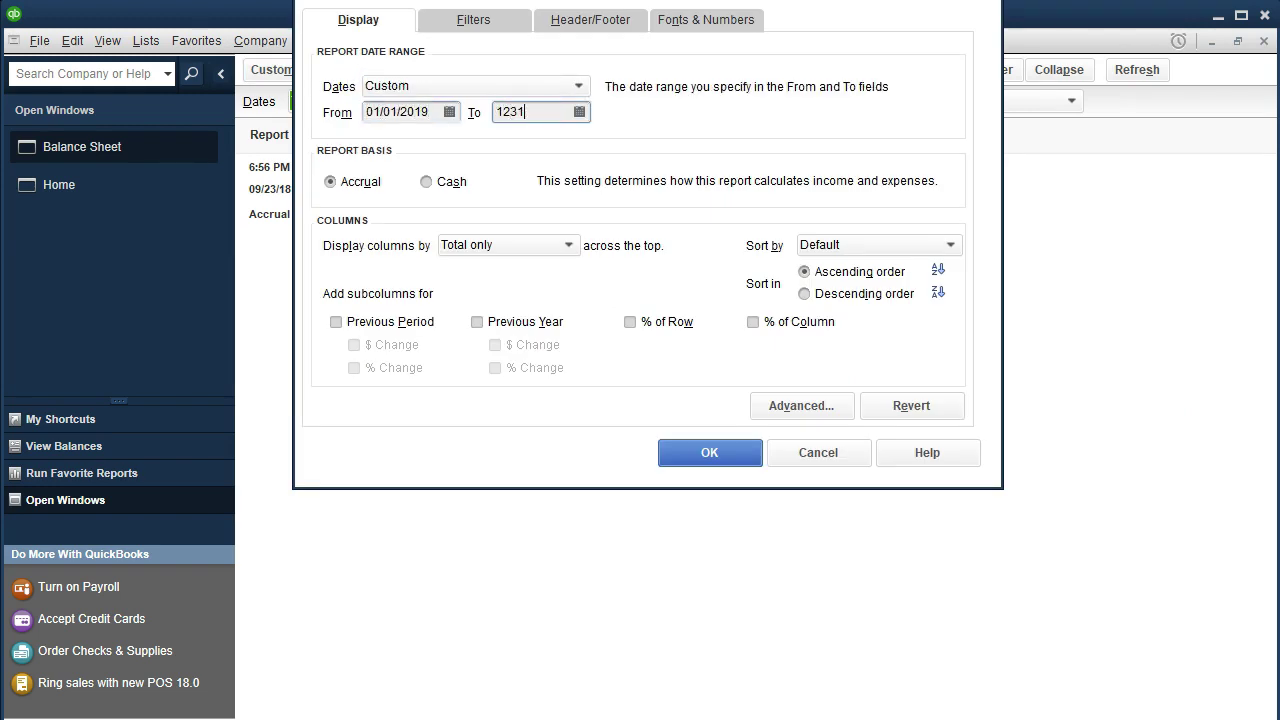
key(Tab)
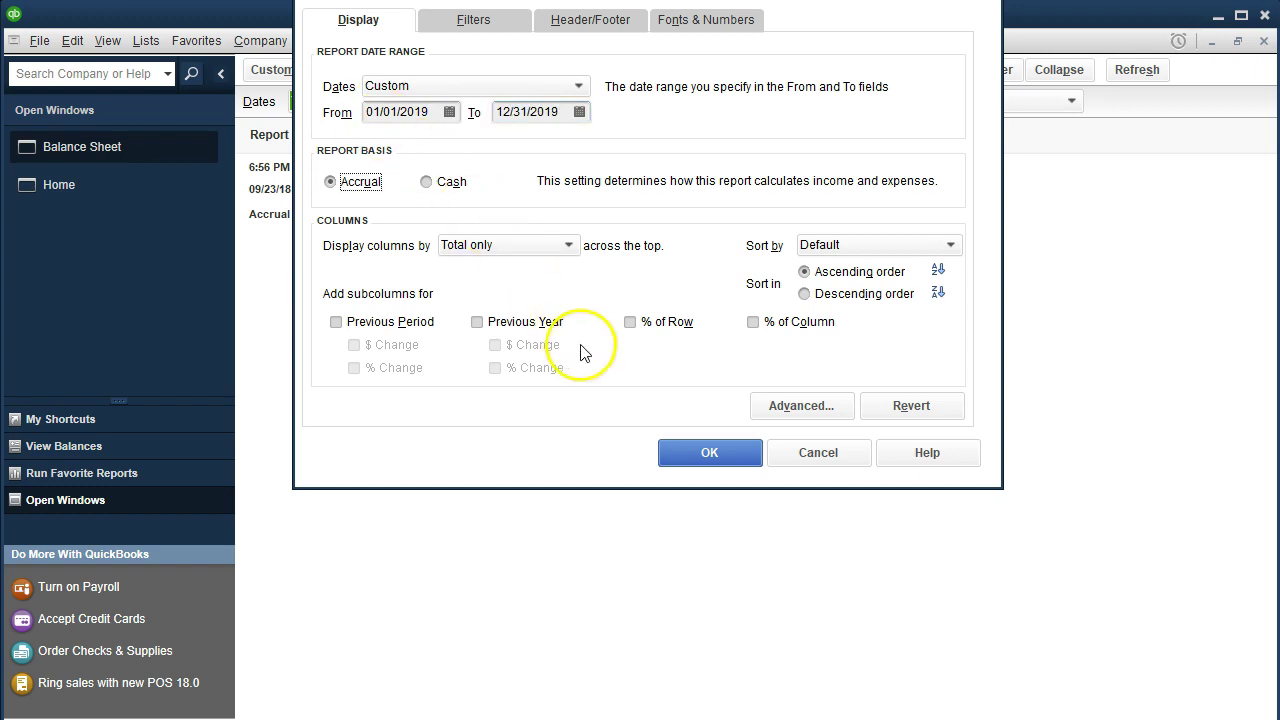
click(678, 452)
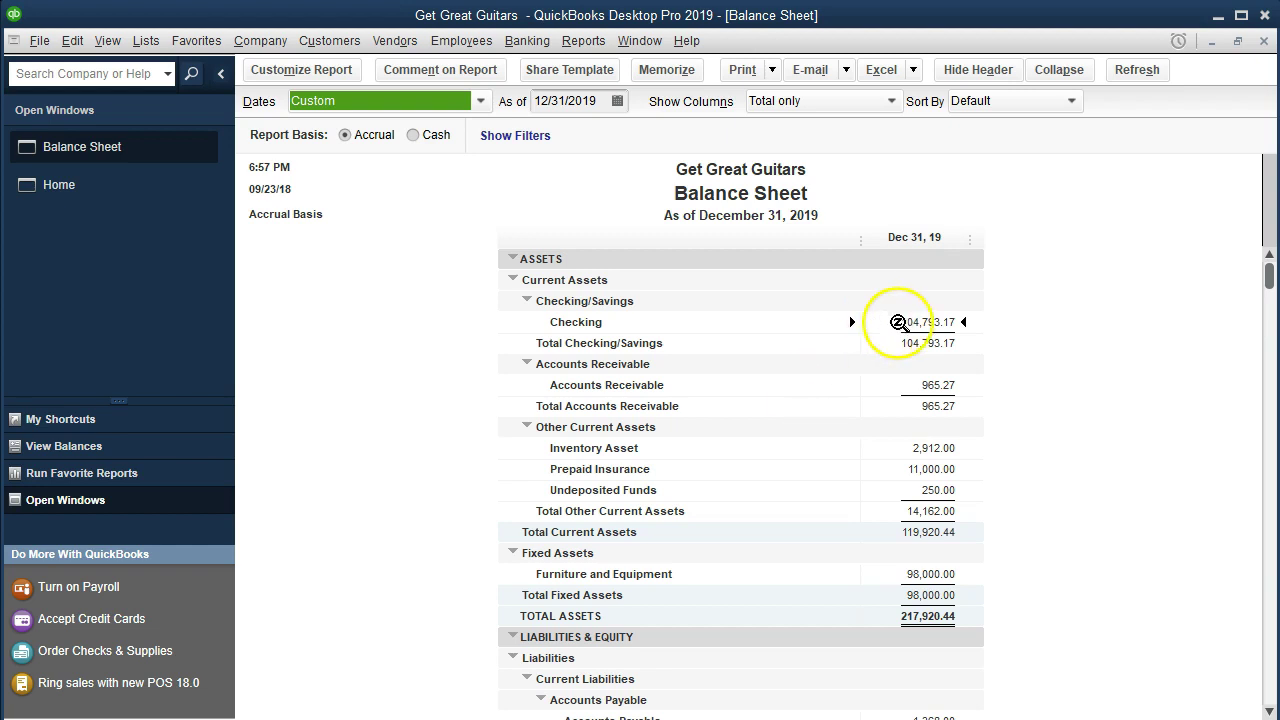
- Examine the Balance Sheet's assets and liabilities, including undeposited funds and accounts receivable
scroll(828, 493, down, 1)
scroll(828, 493, down, 2)
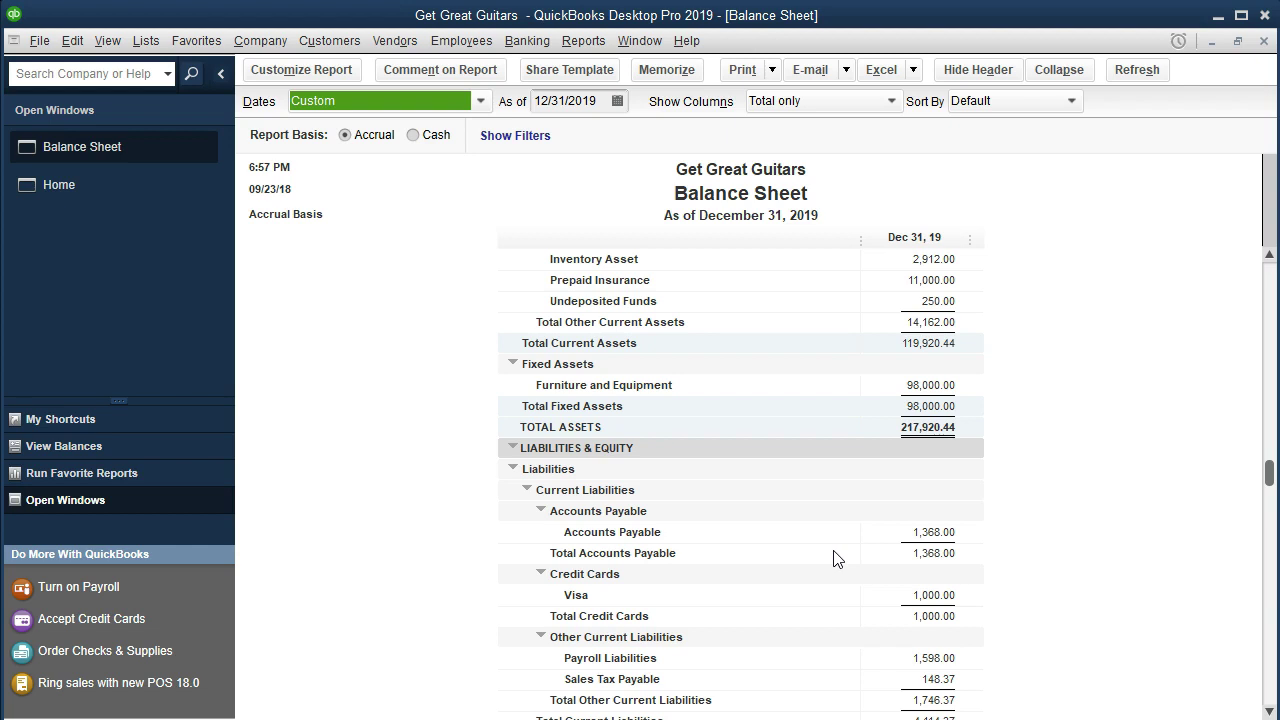
scroll(835, 558, up, 3)
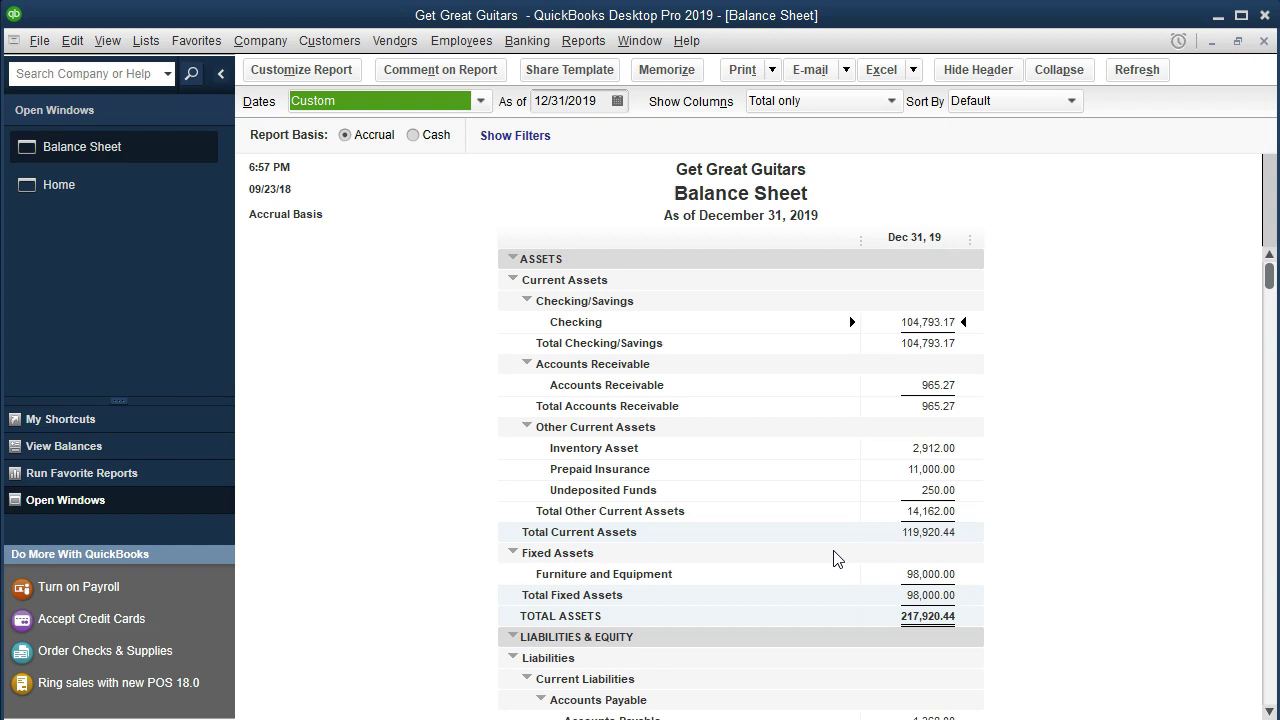
click(900, 490)
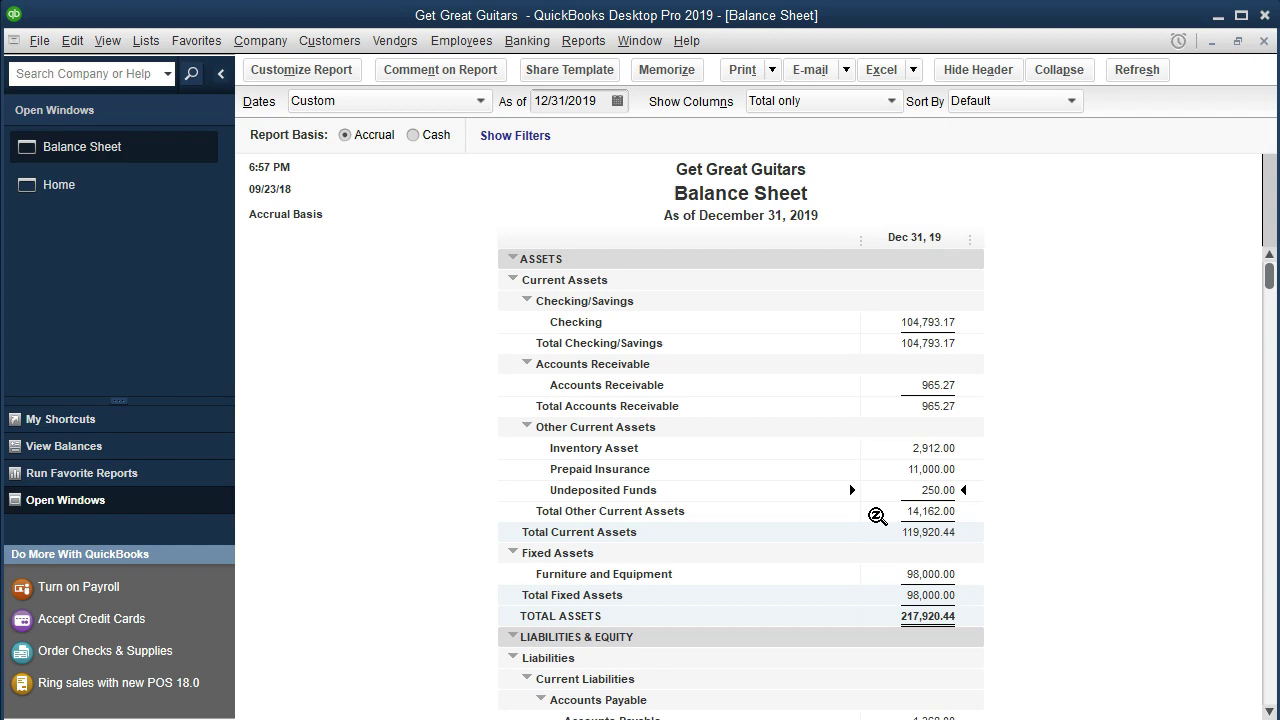
scroll(877, 516, down, 3)
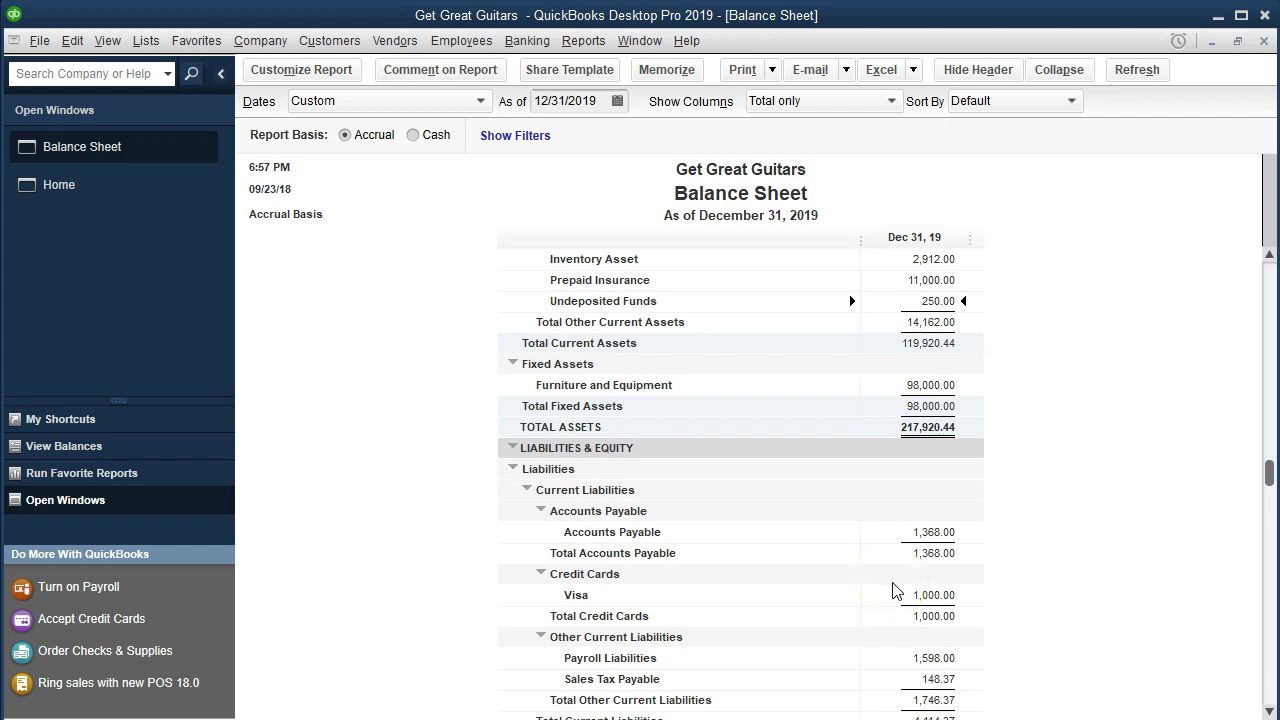
scroll(893, 590, up, 3)
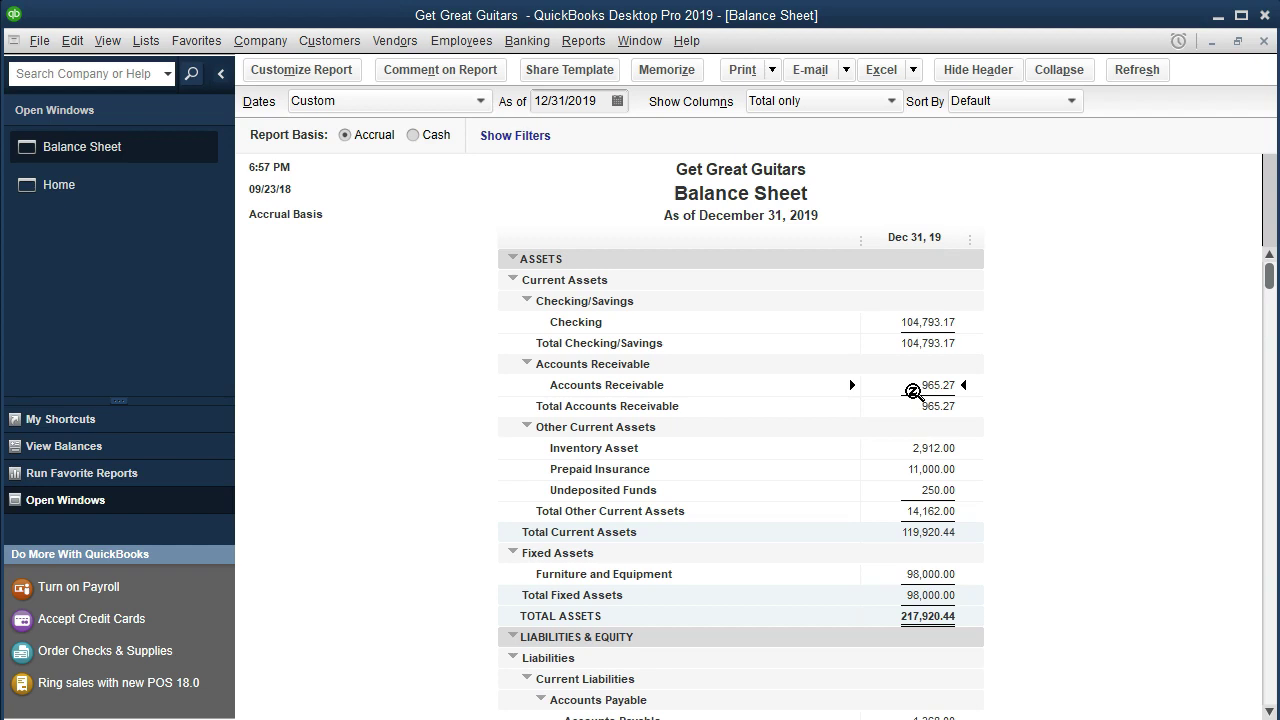
- Open the Customer Balance Detail report from the customers and receivables reports
click(592, 46)
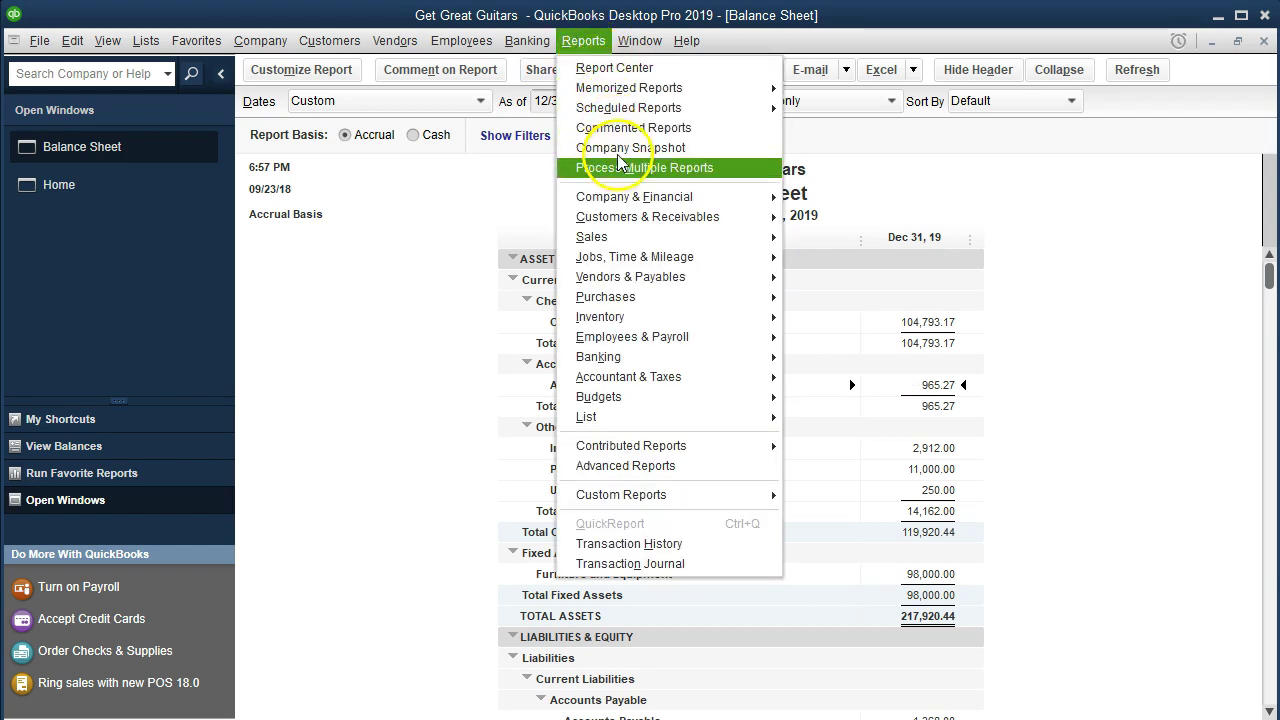
mouse_move(745, 217)
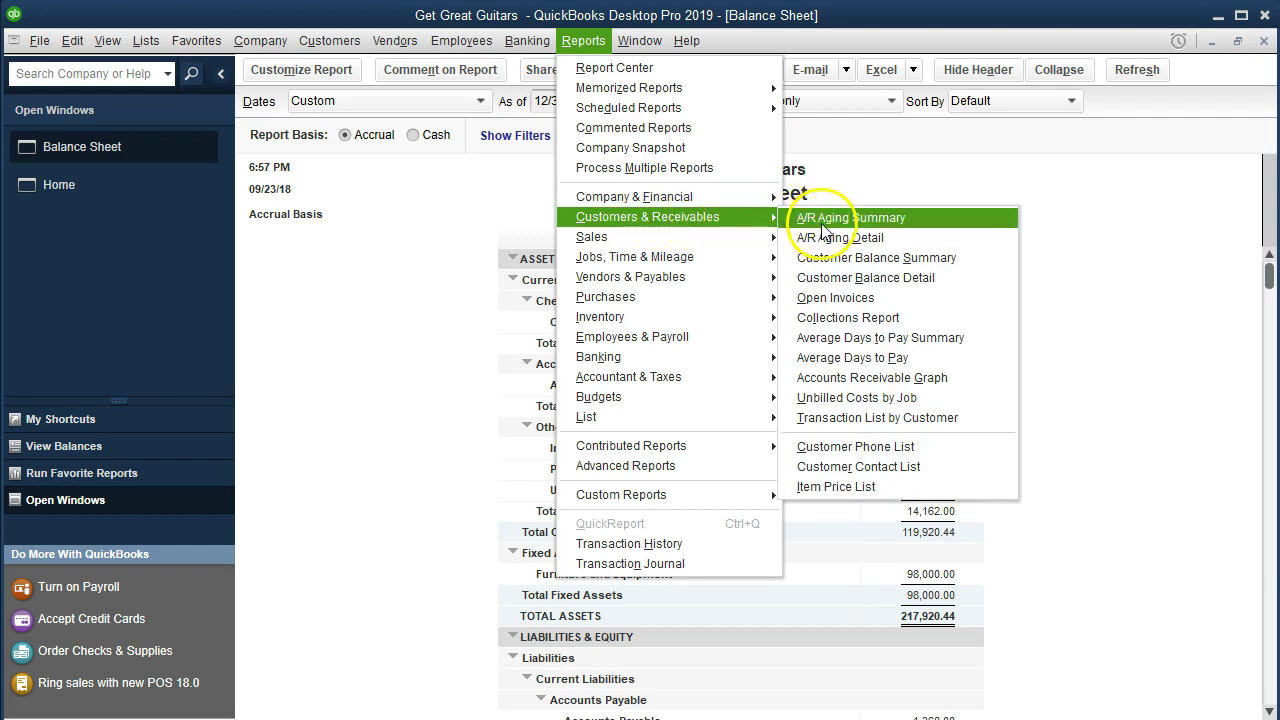
click(945, 280)
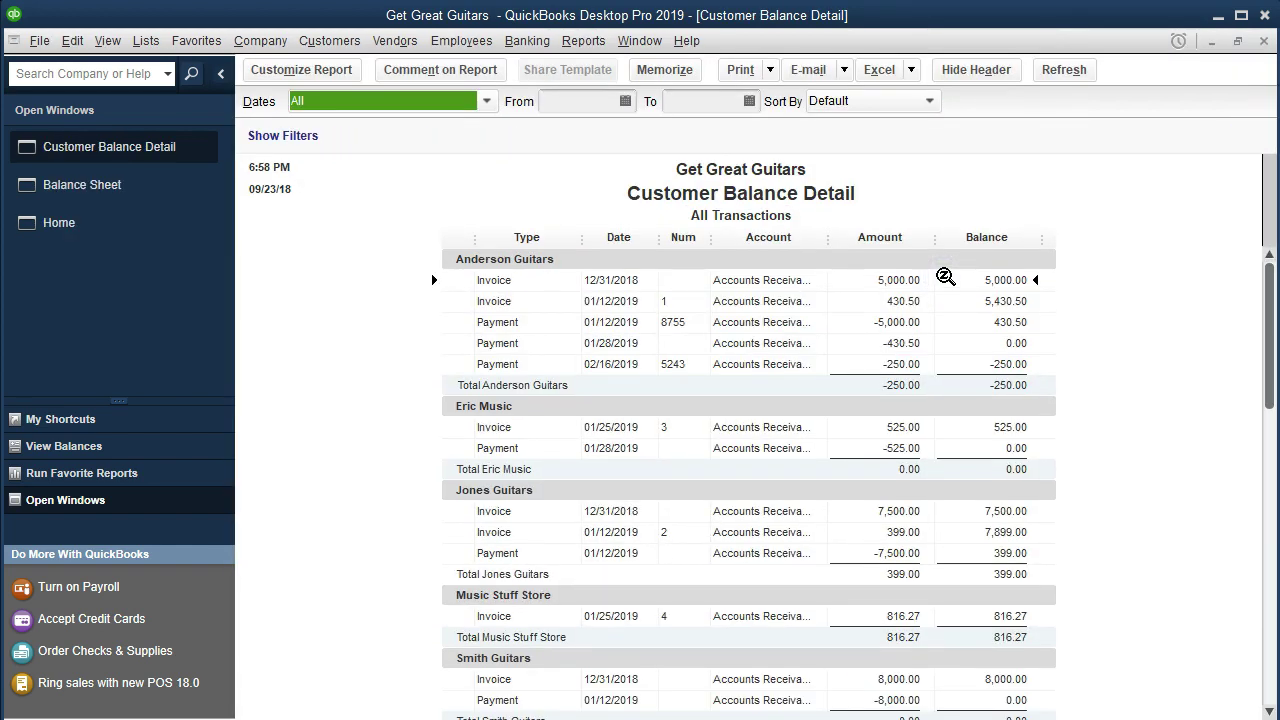
- Examine the Anderson Guitars invoices and payments and the overall total in the Customer Balance Detail report
click(906, 364)
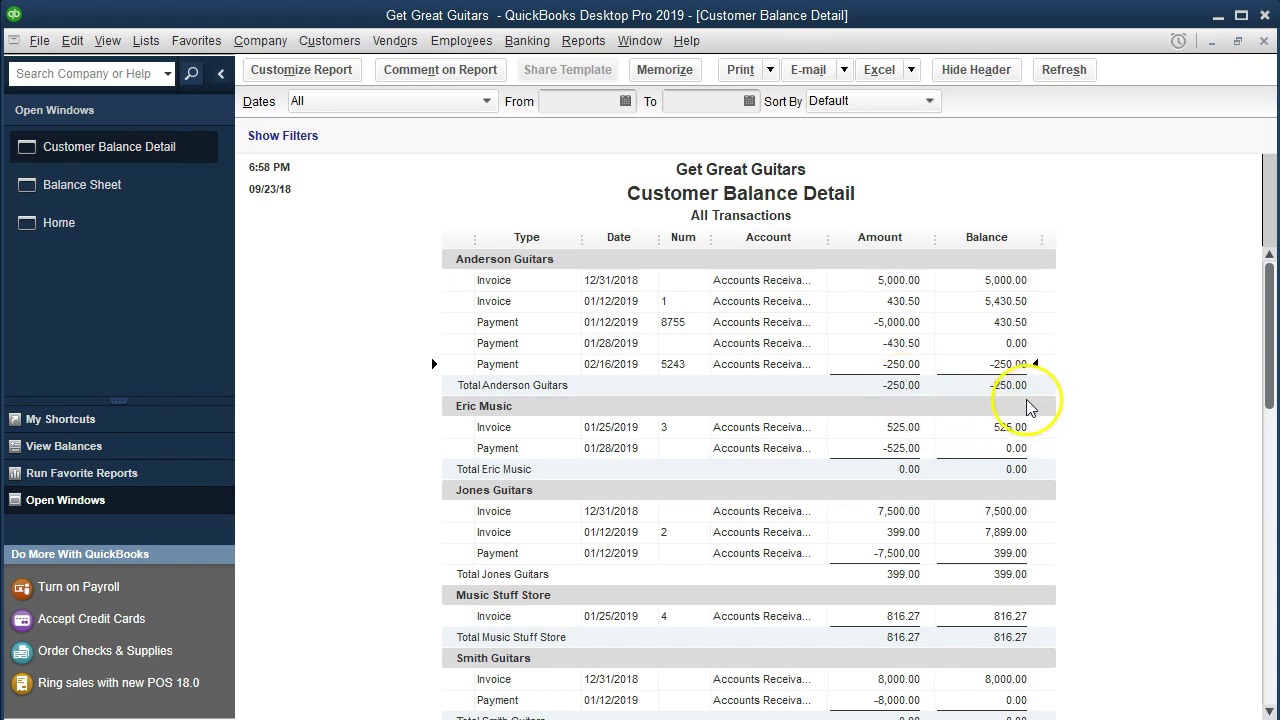
scroll(1005, 425, down, 1)
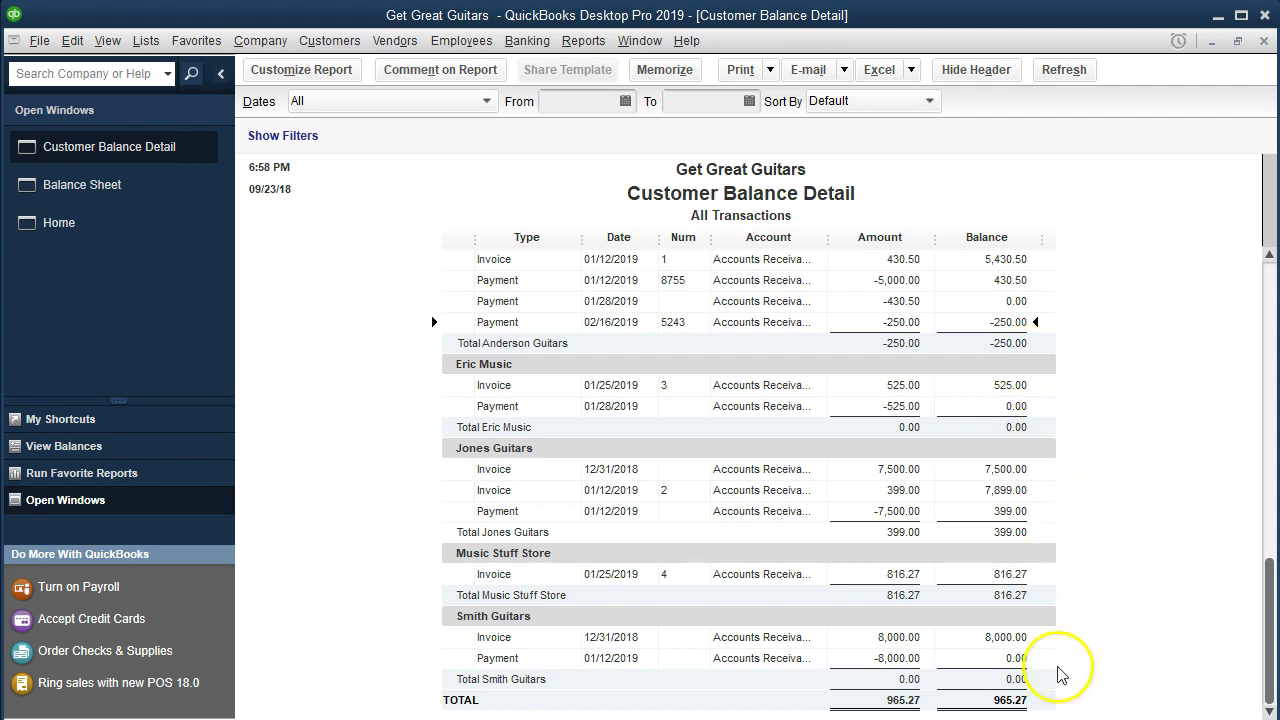
click(1043, 330)
scroll(1041, 331, up, 1)
click(928, 328)
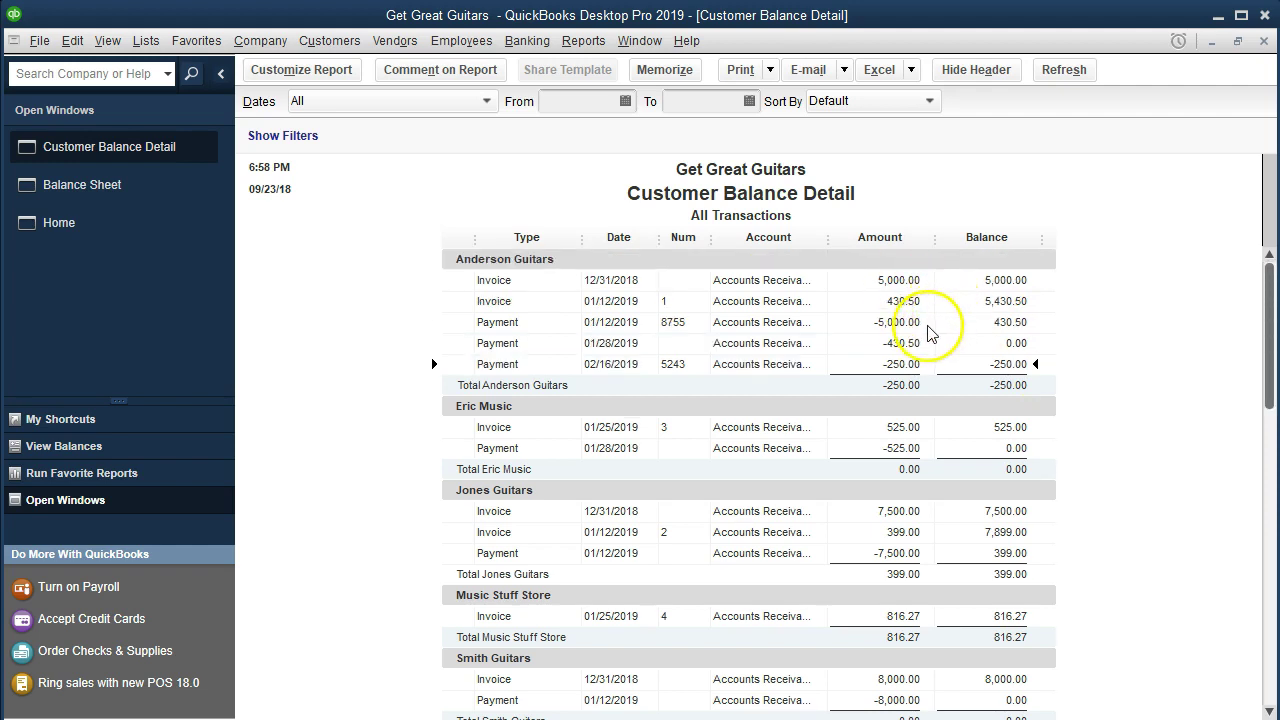
click(890, 285)
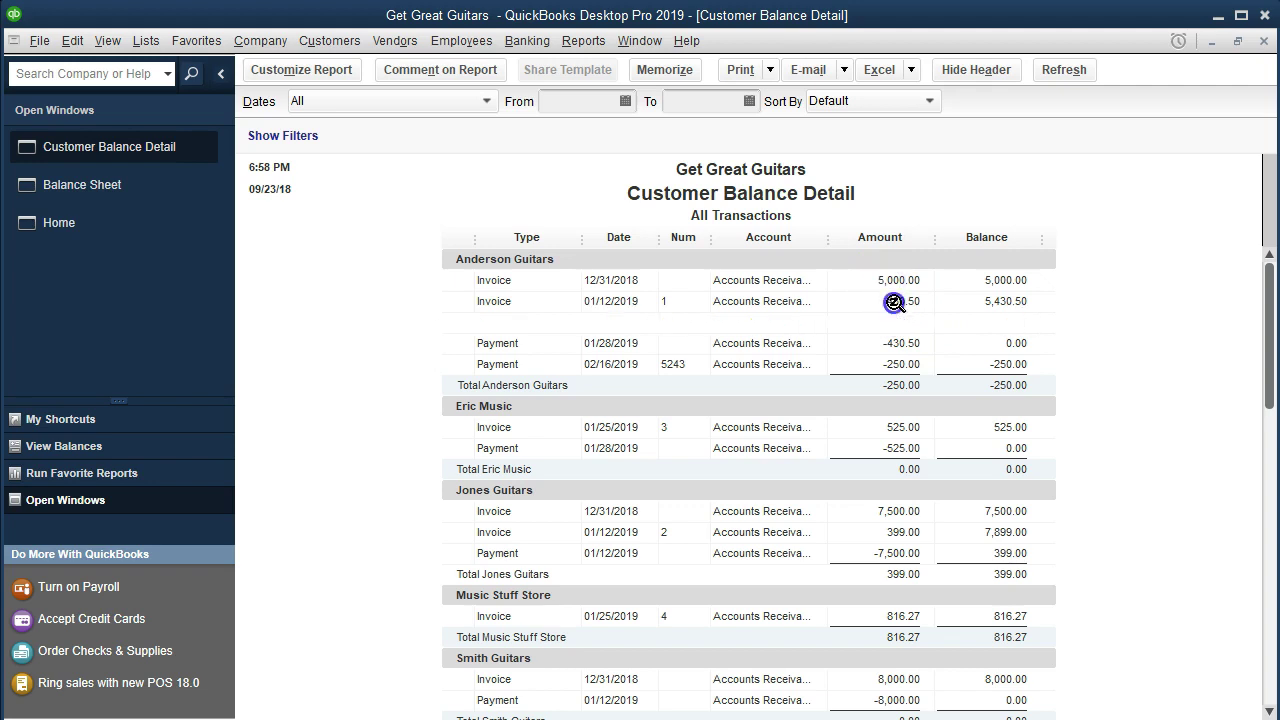
click(905, 344)
click(908, 362)
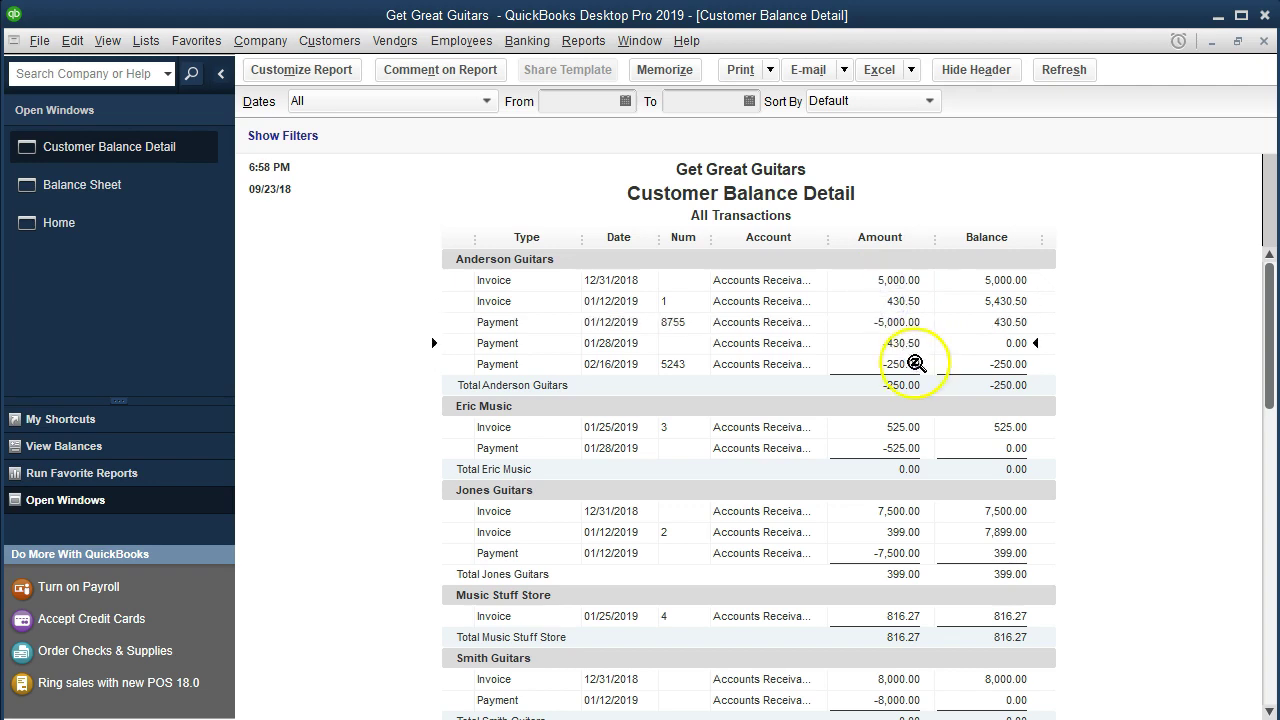
click(945, 372)
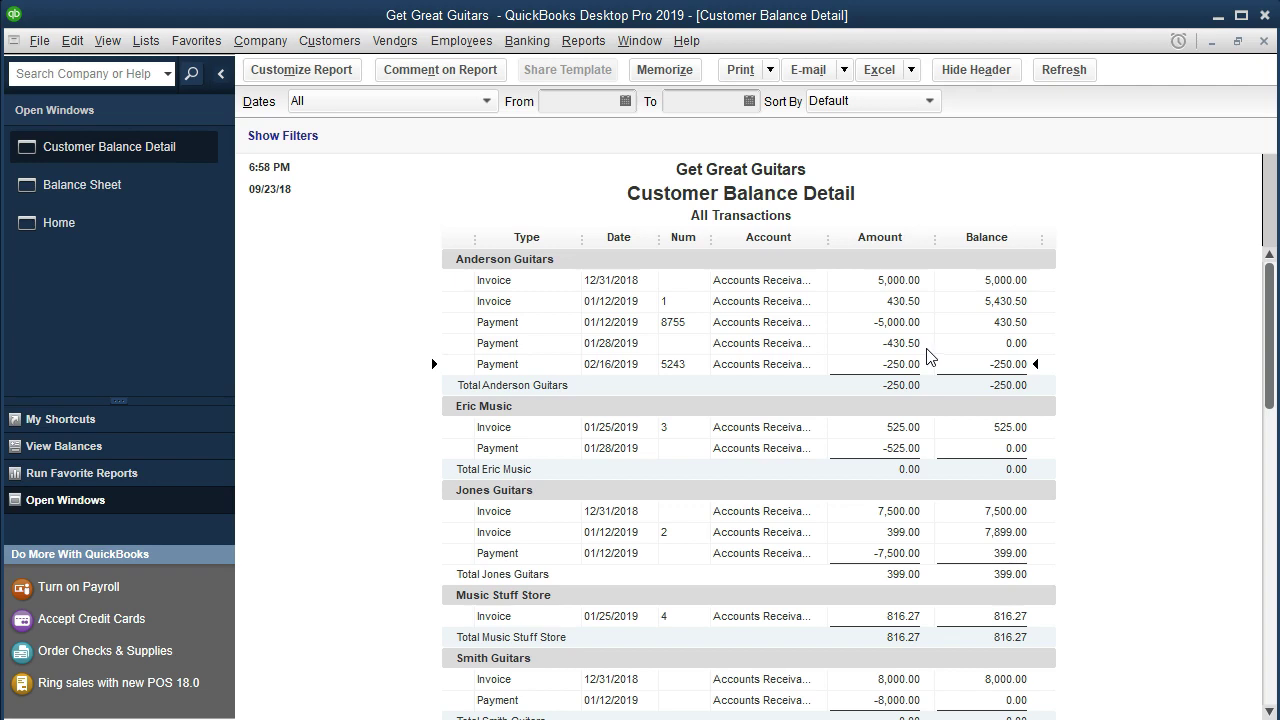
- Return to the home page and open a blank customer invoice
click(125, 226)
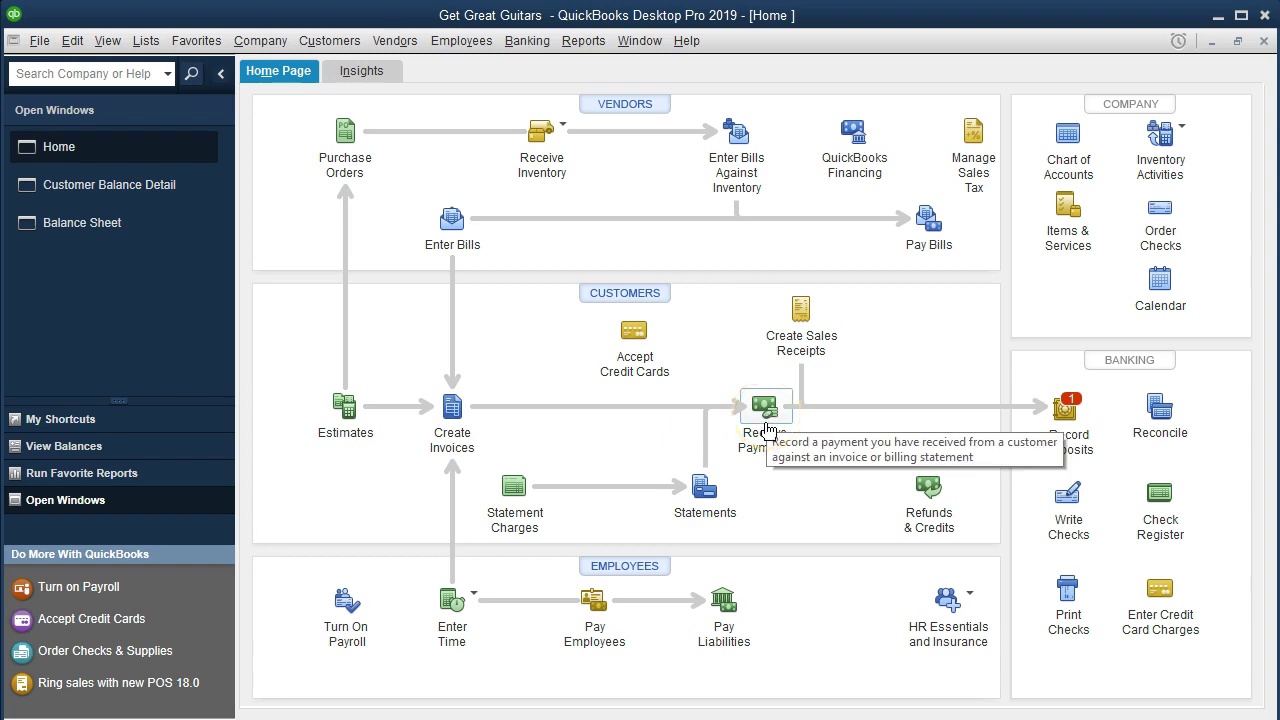
click(467, 437)
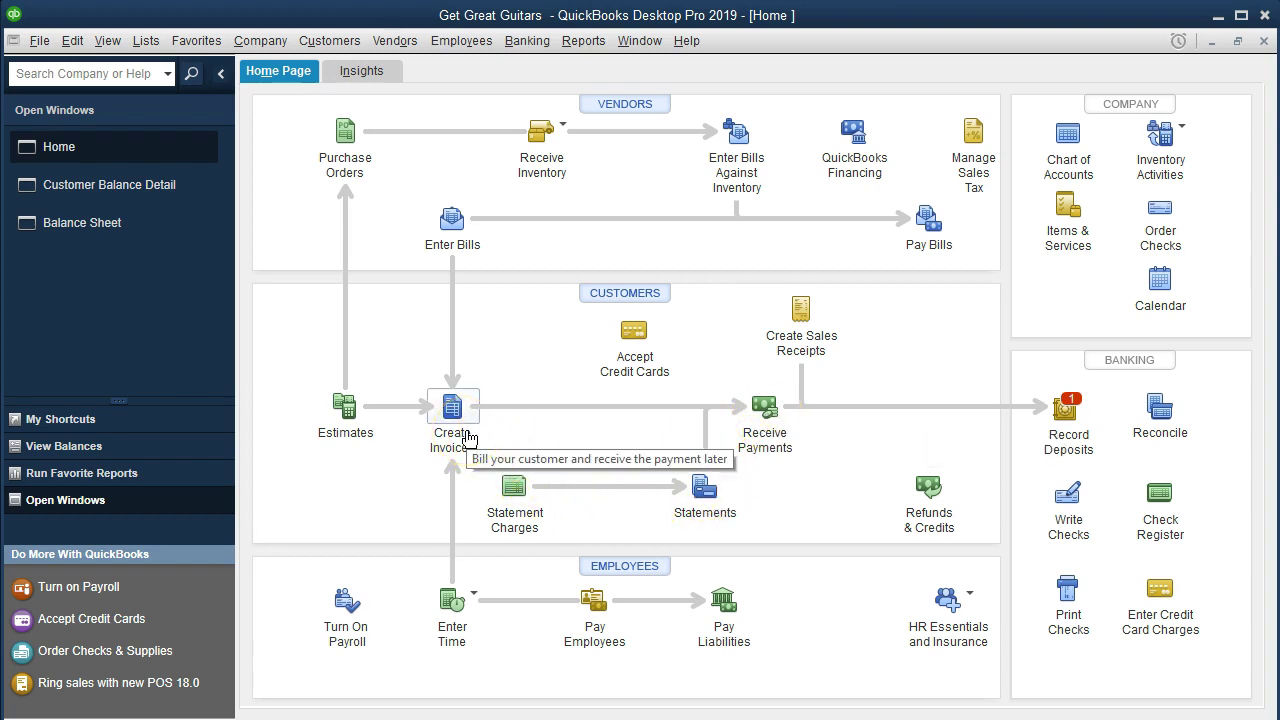
click(480, 472)
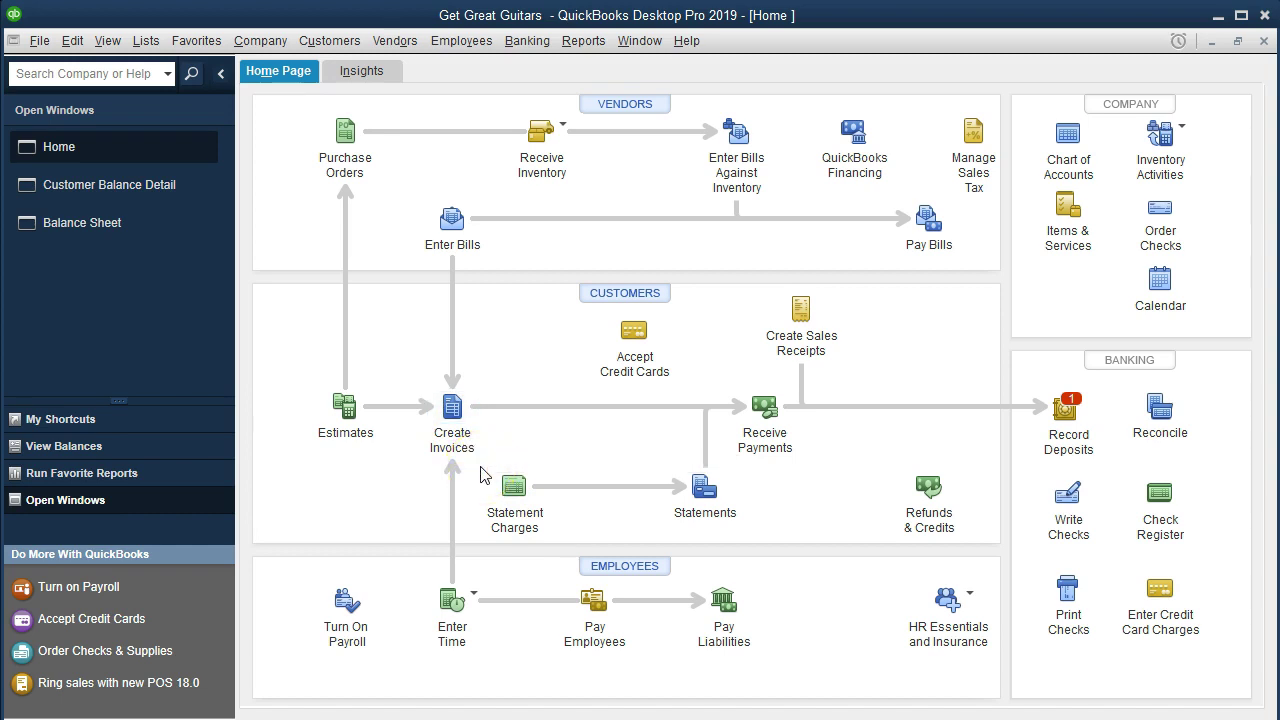
click(459, 427)
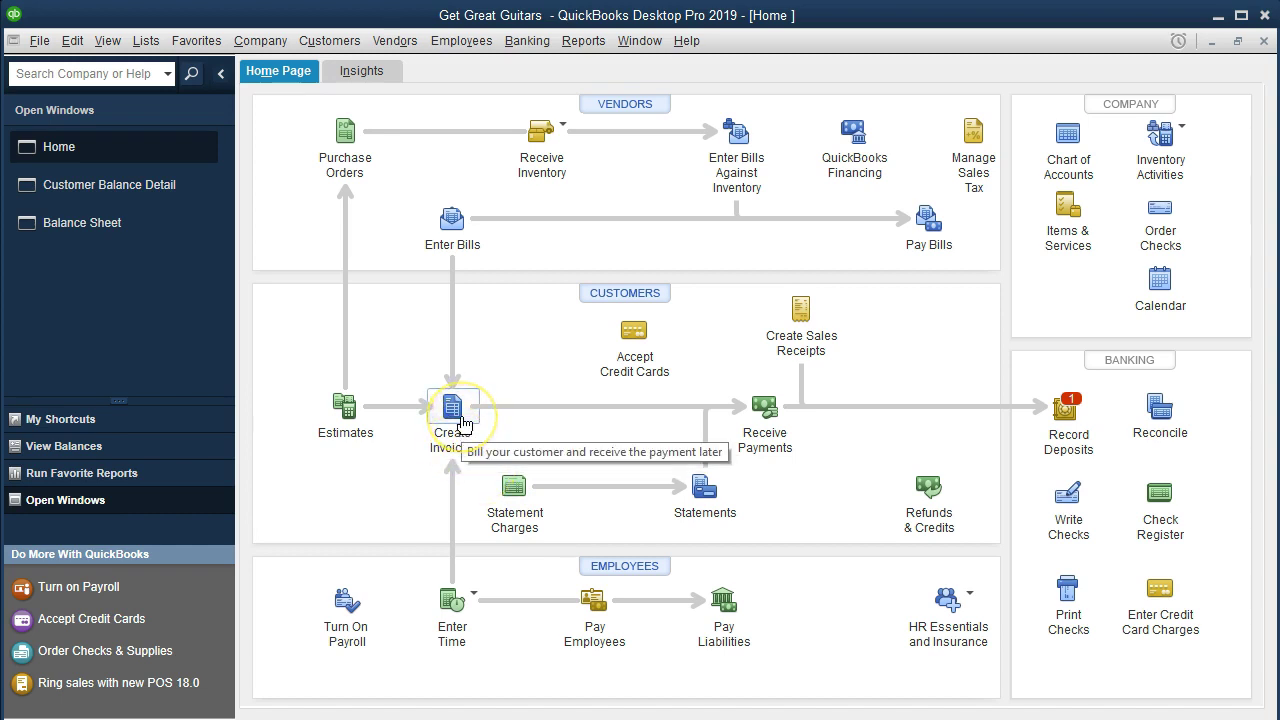
click(459, 410)
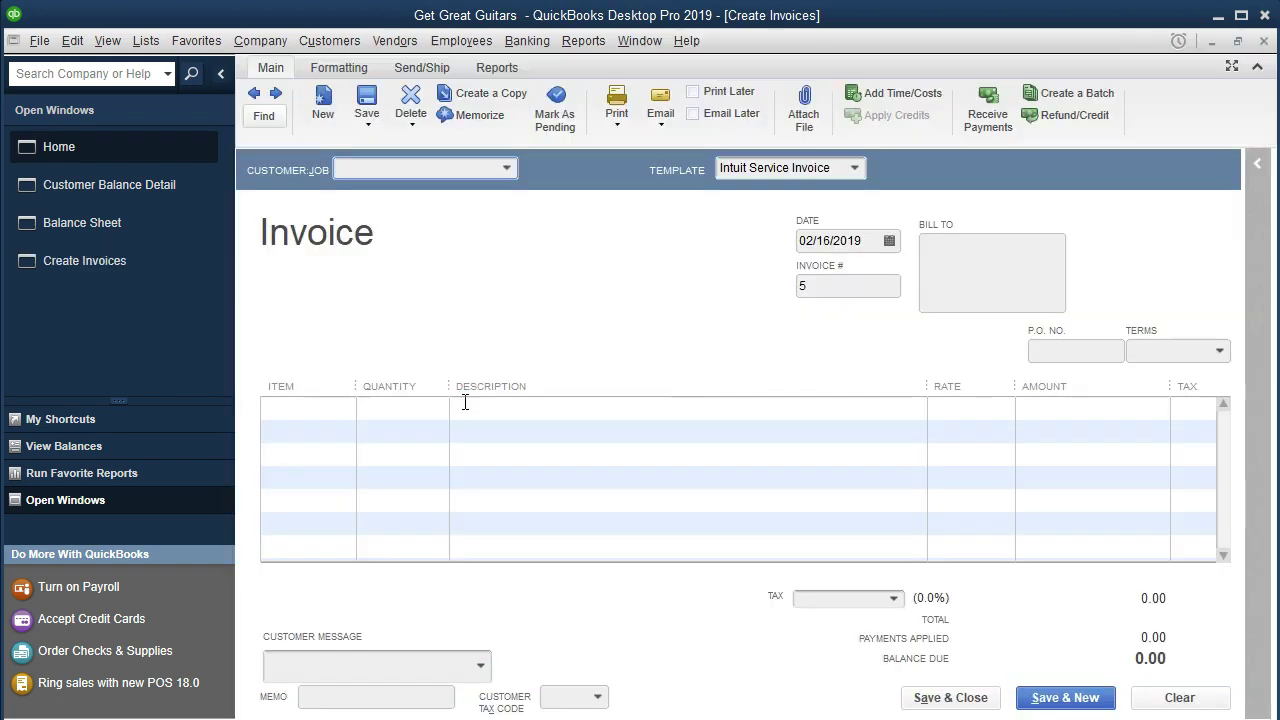
- Choose Anderson Guitars as the invoice's customer and keep the Intuit Service Invoice template
click(507, 167)
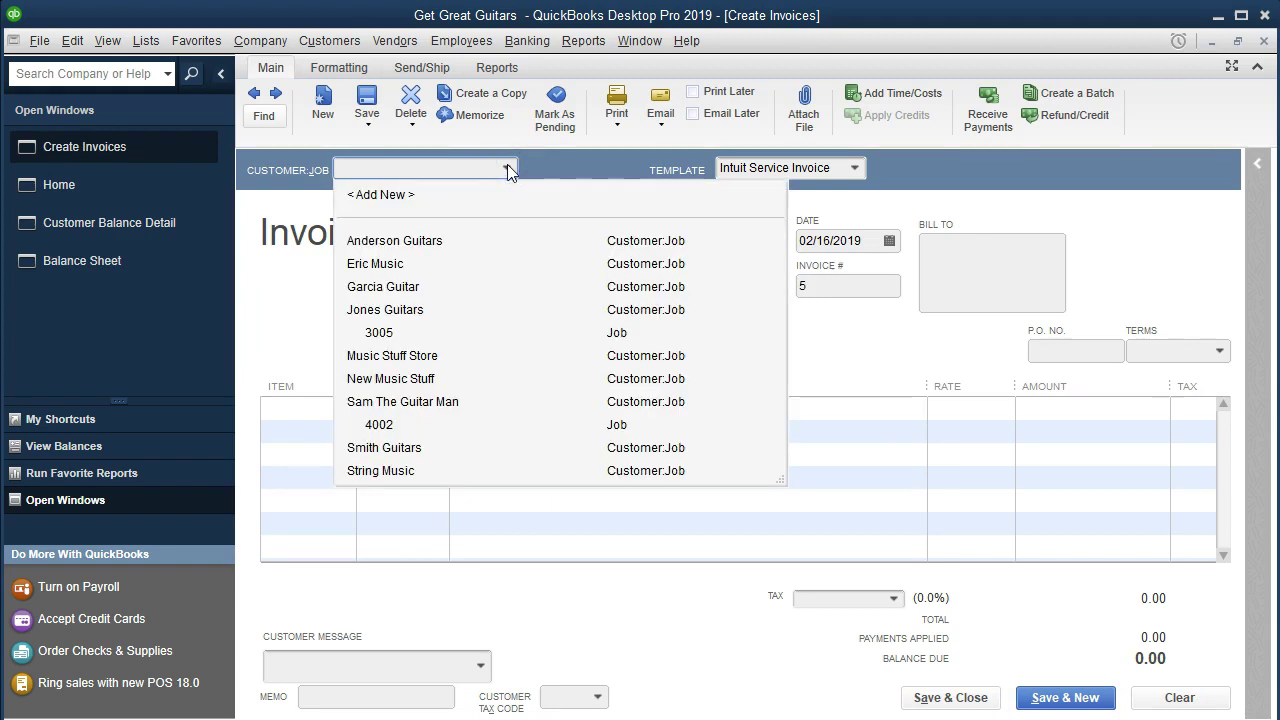
text(Anderson Guitars)
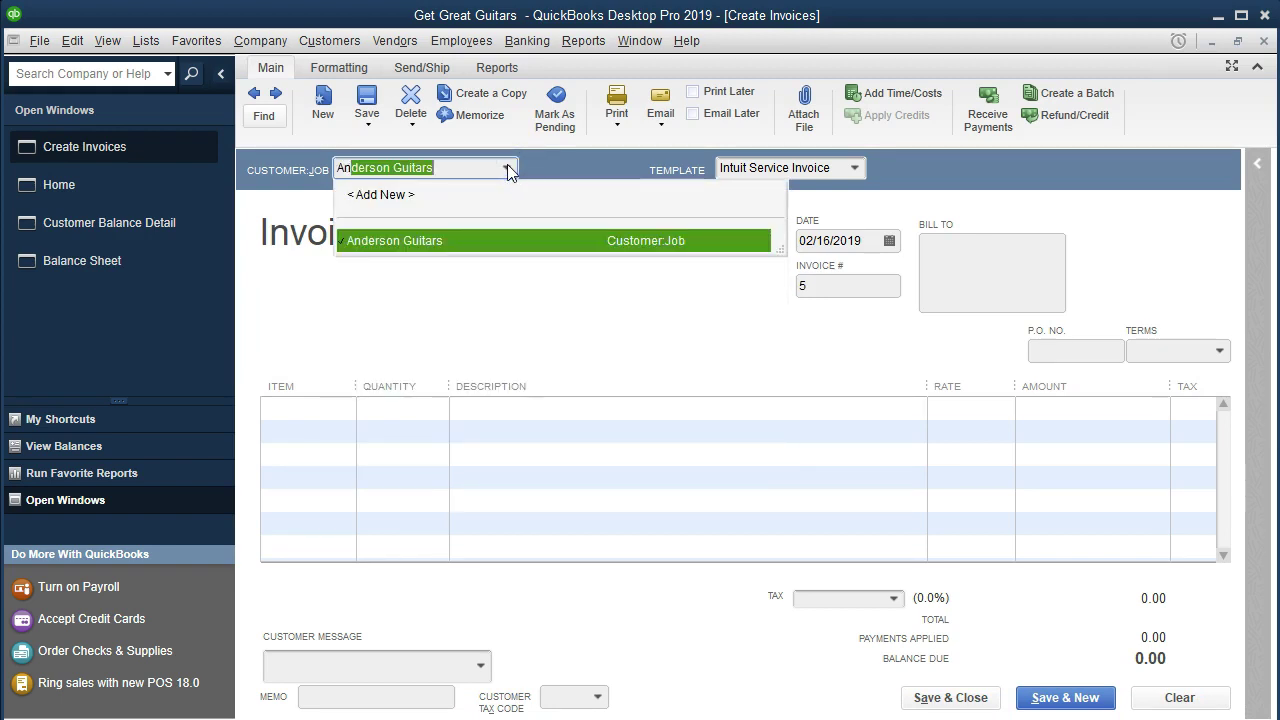
key(Tab)
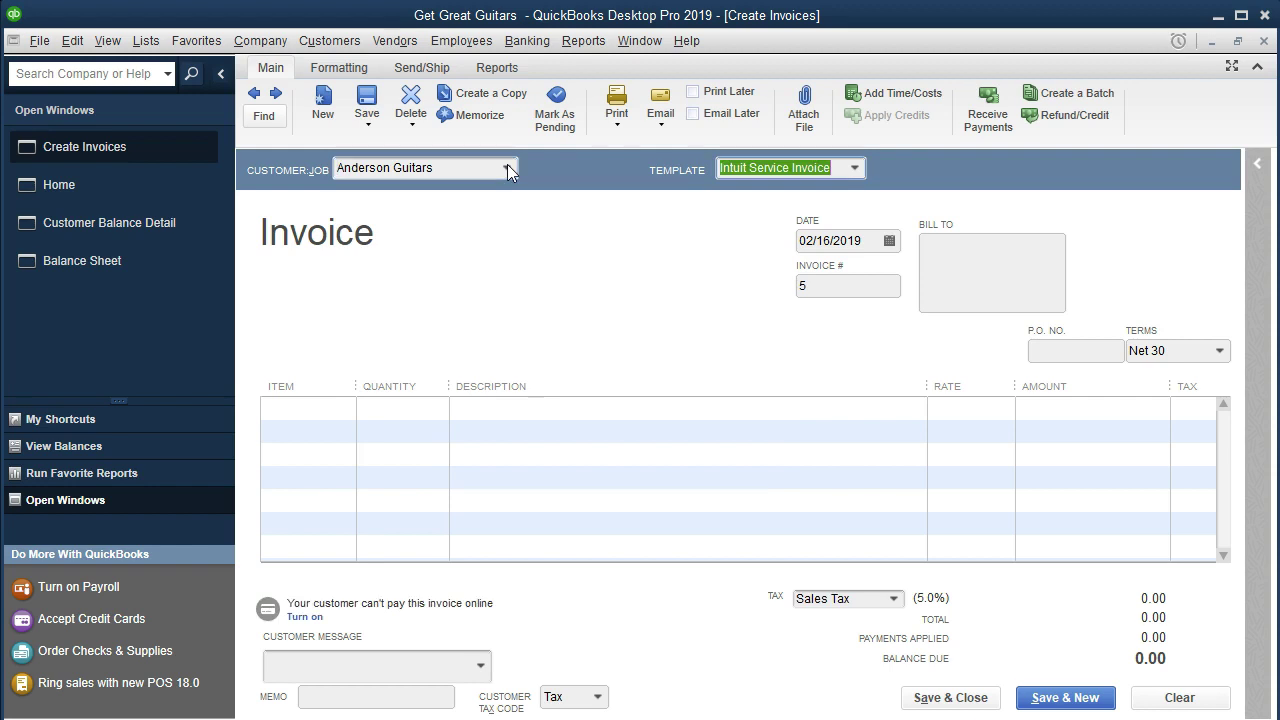
key(Tab)
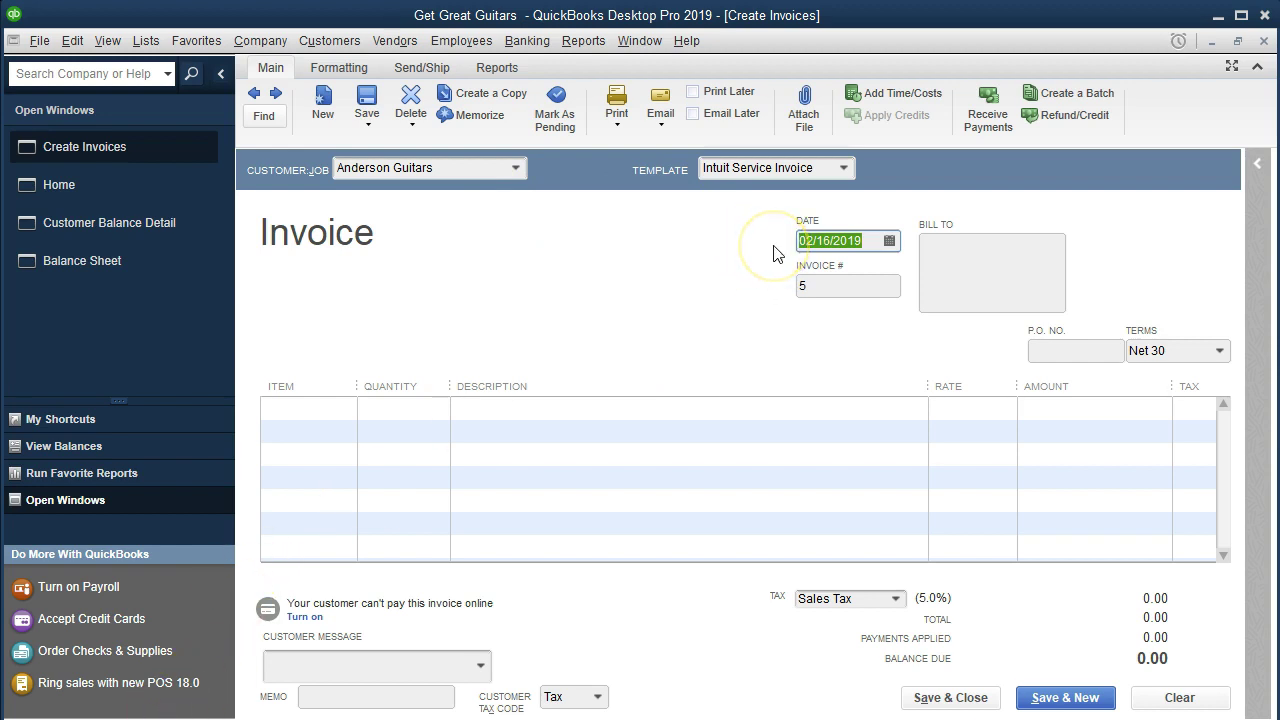
- Set the invoice date to 02/18/2019, keeping the proposed invoice number and the Net 30 terms
key(plus)
key(Tab)
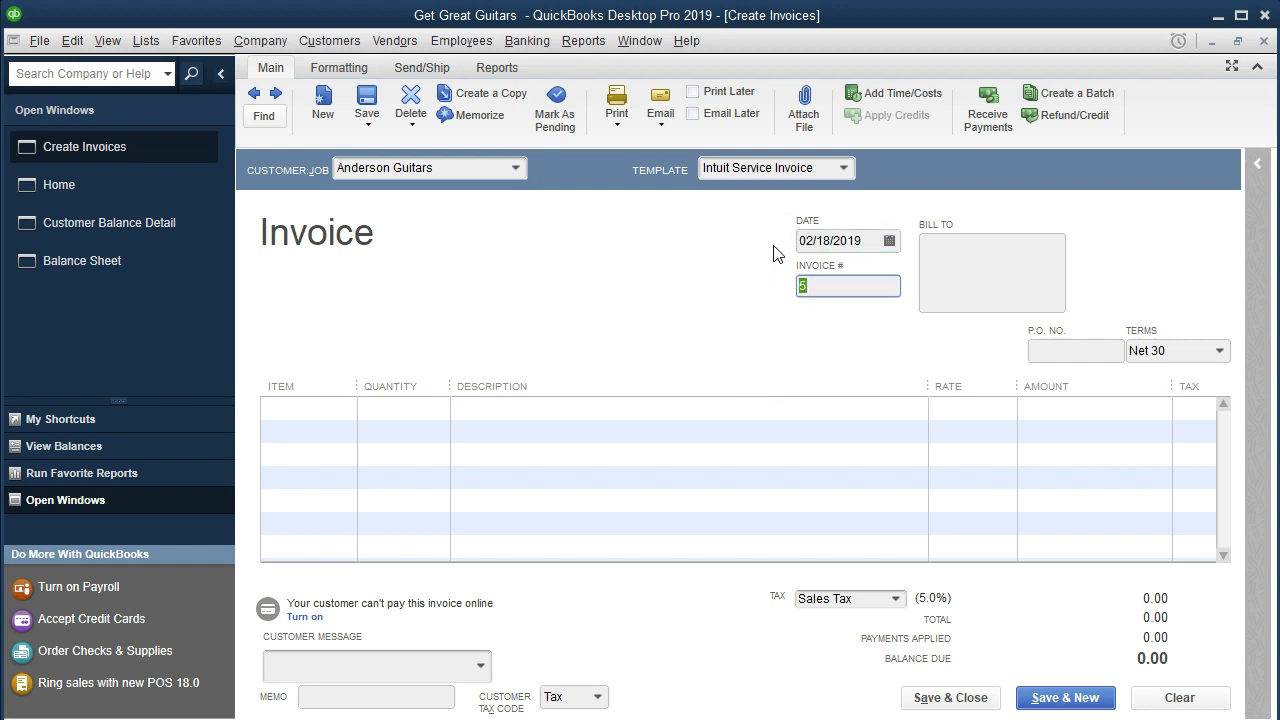
key(Tab)
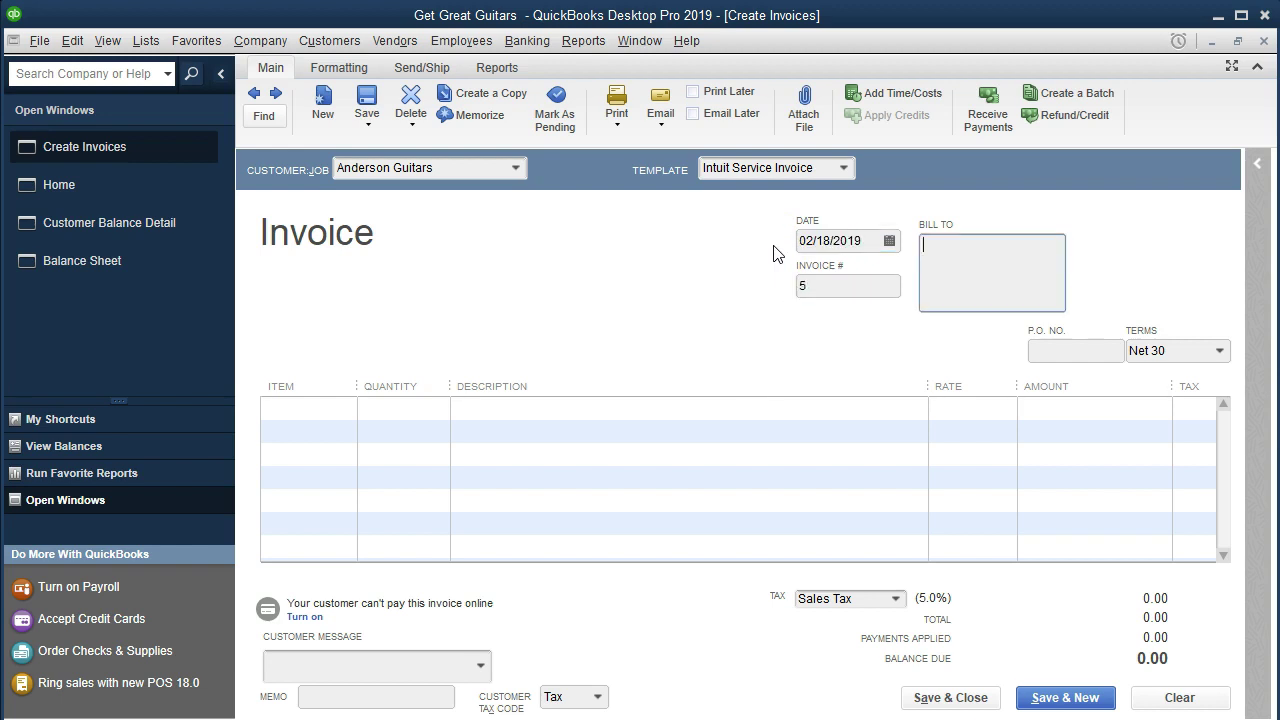
key(Tab)
key(Tab)
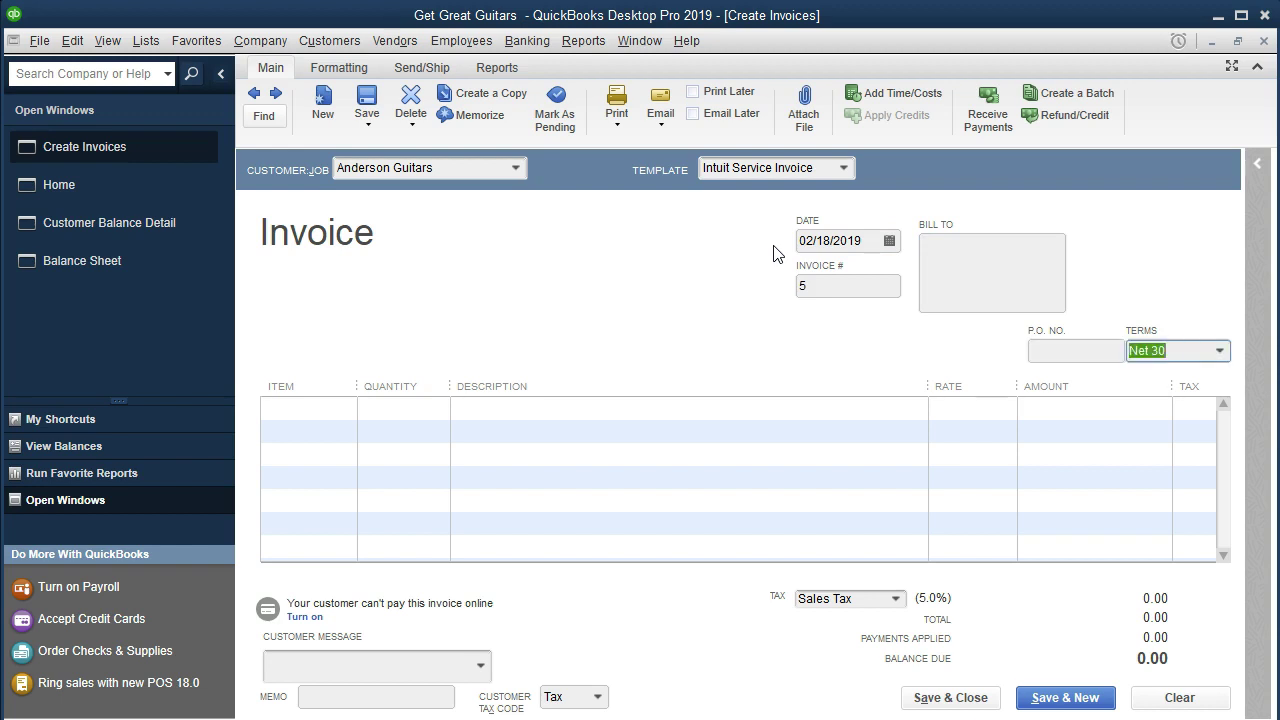
- Add one ELP (Epiphone Les Paul) to the invoice's first line, keeping the proposed rate and amount of 500.00
key(Tab)
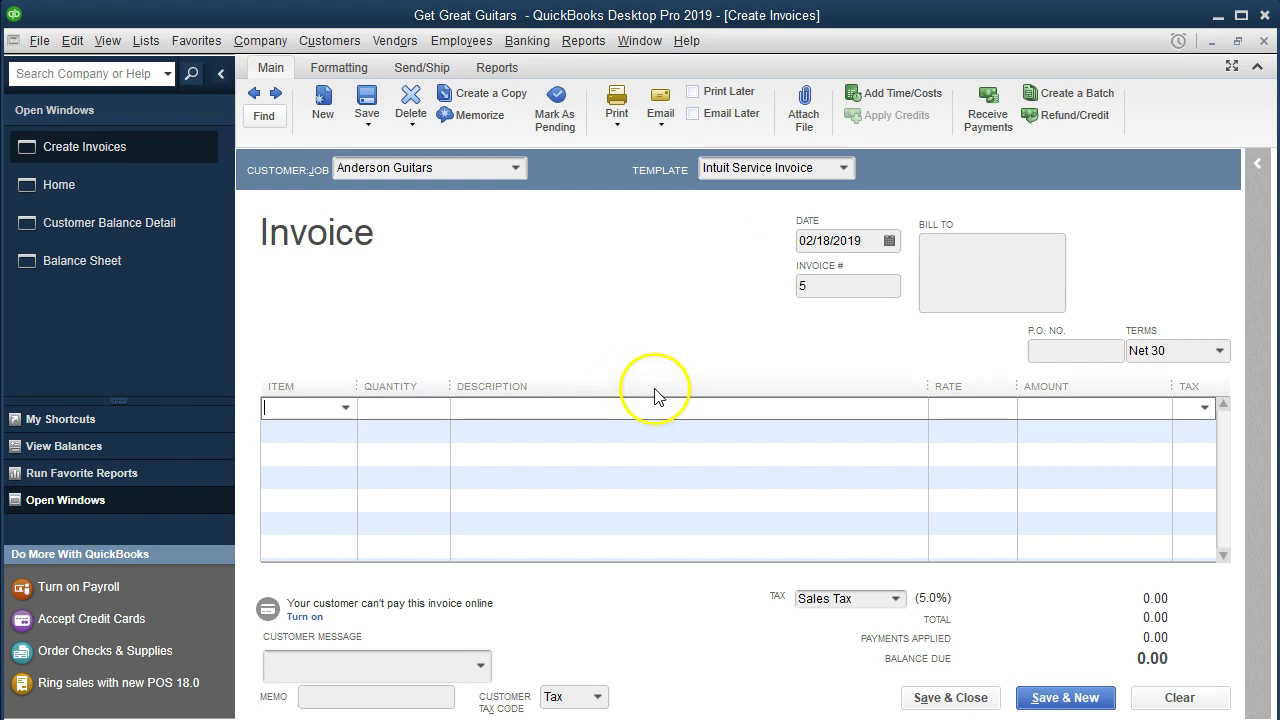
click(346, 410)
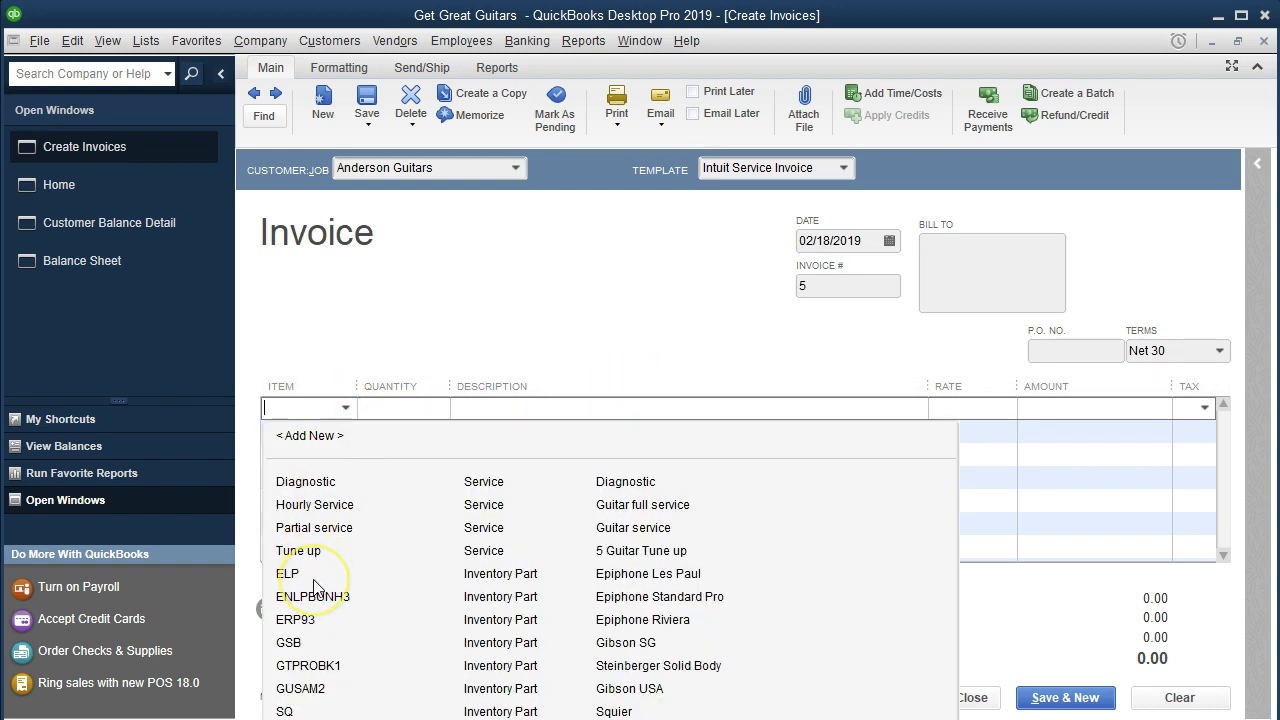
text(ELP)
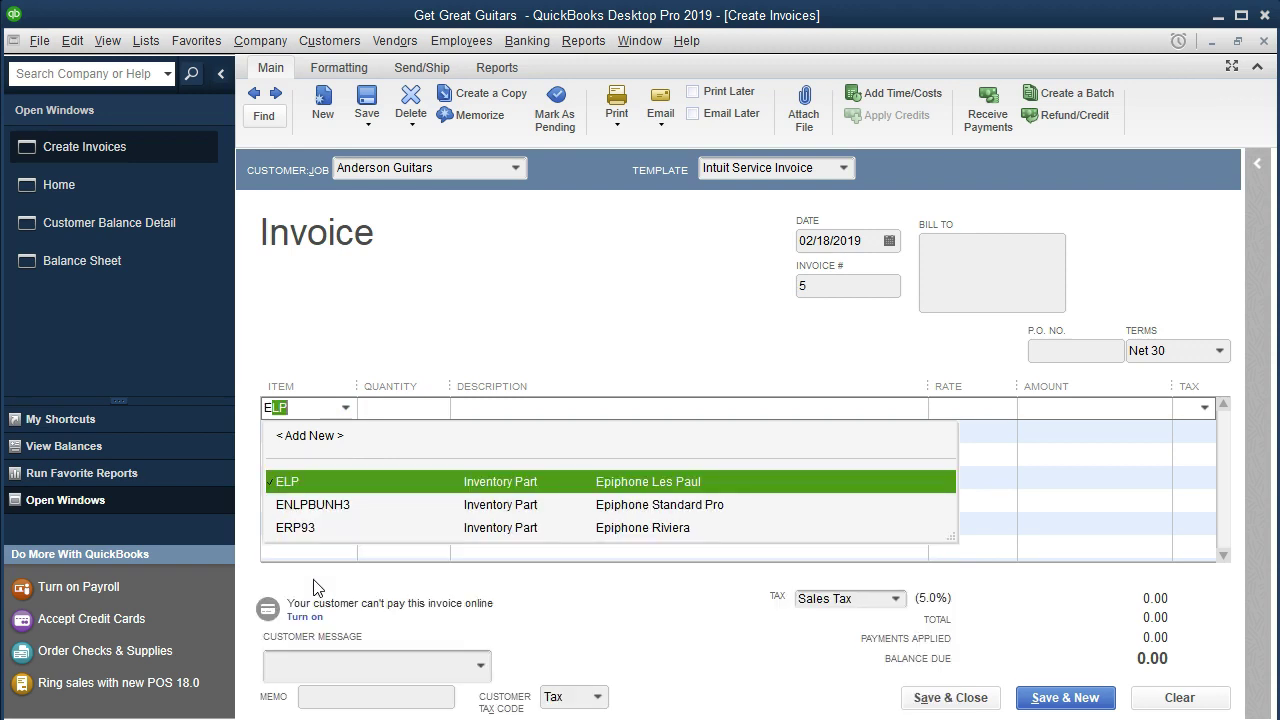
key(Tab)
text(1)
key(Tab)
key(Tab)
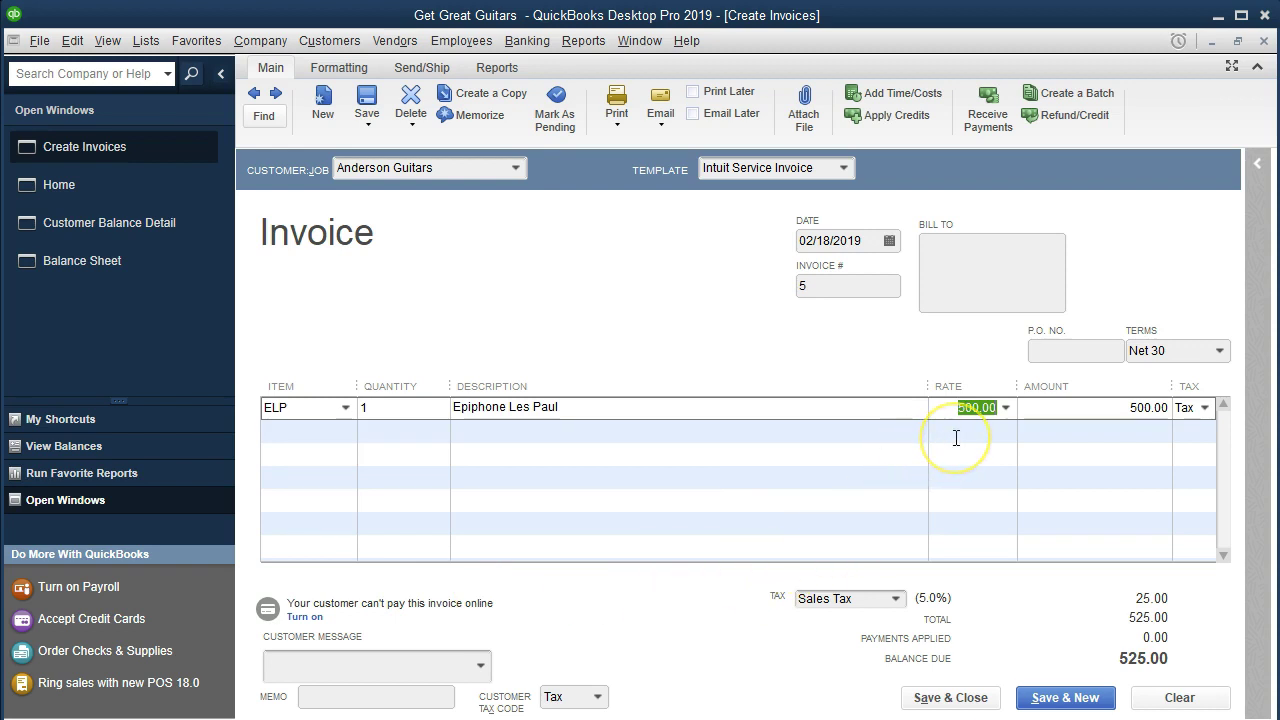
click(146, 40)
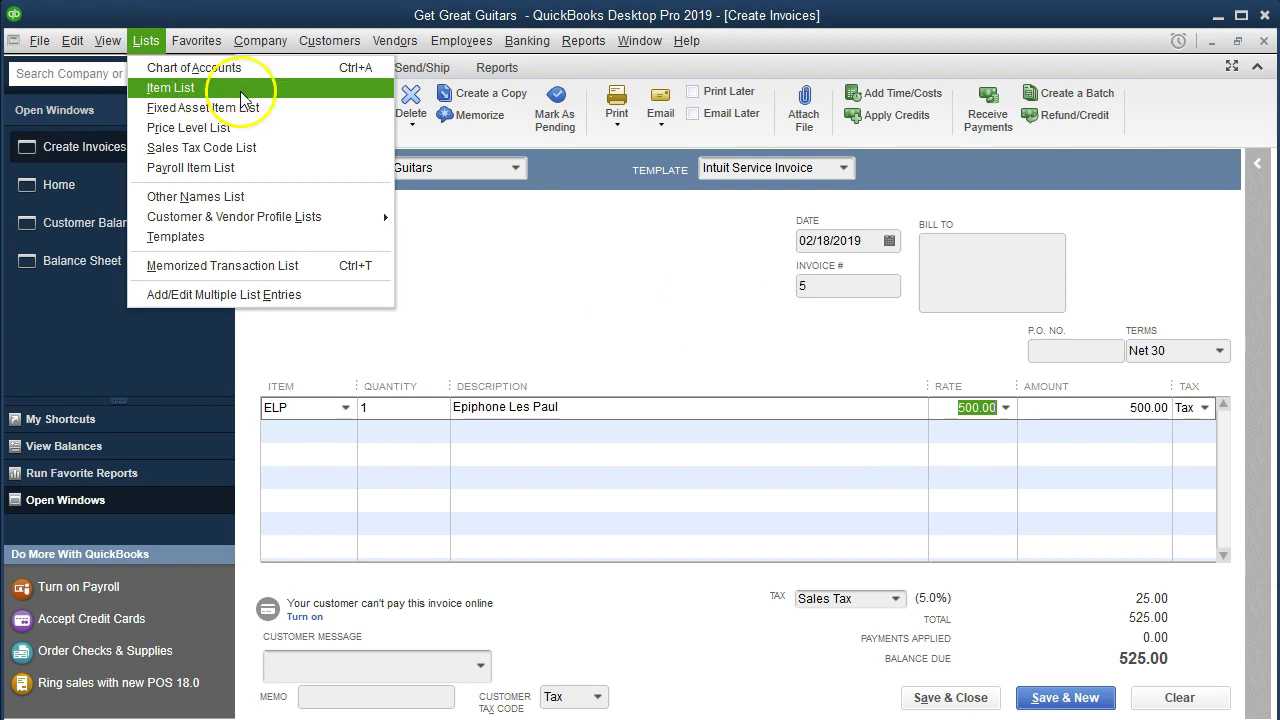
click(547, 246)
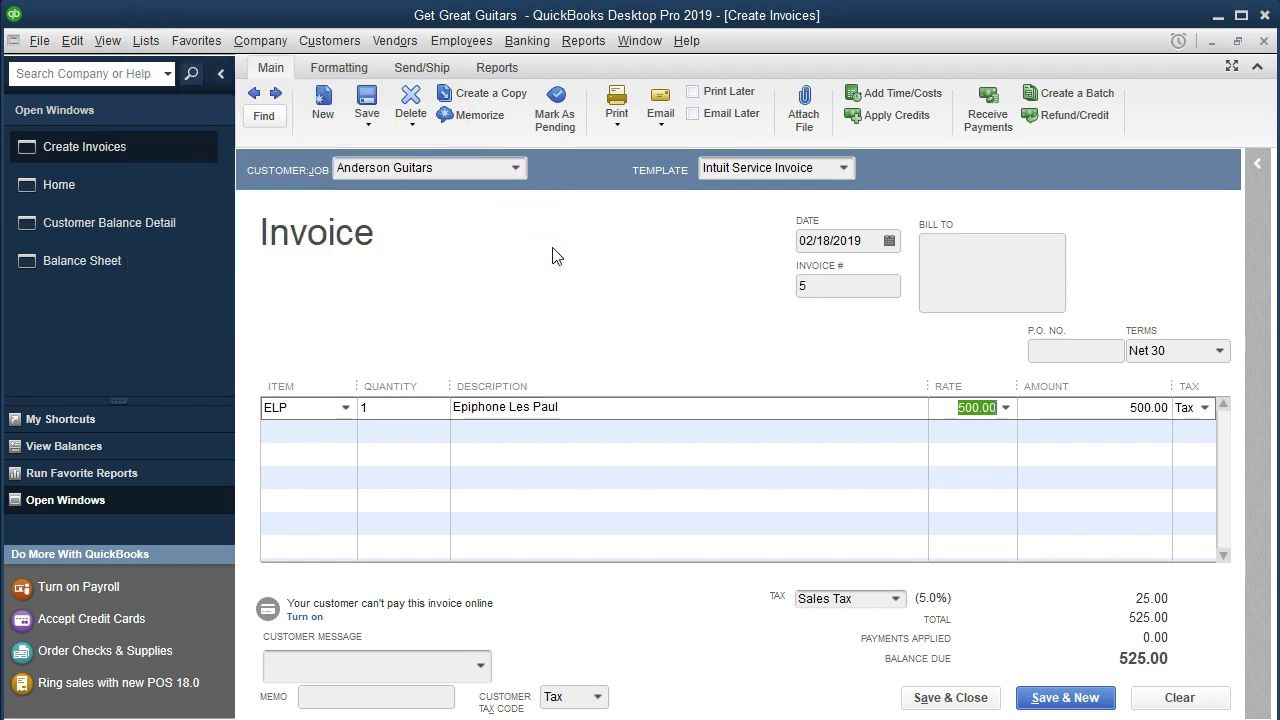
key(Tab)
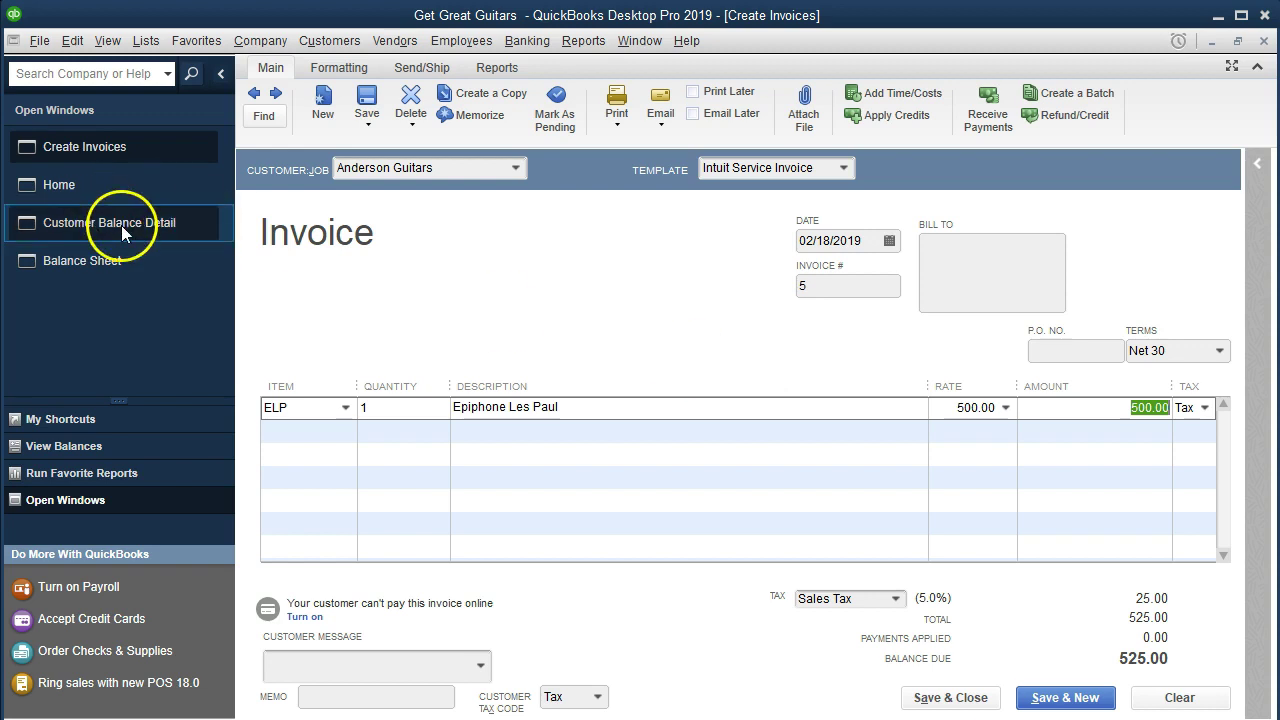
- Record the invoice and apply the available Anderson Guitars credit of 250.00 to it
click(888, 116)
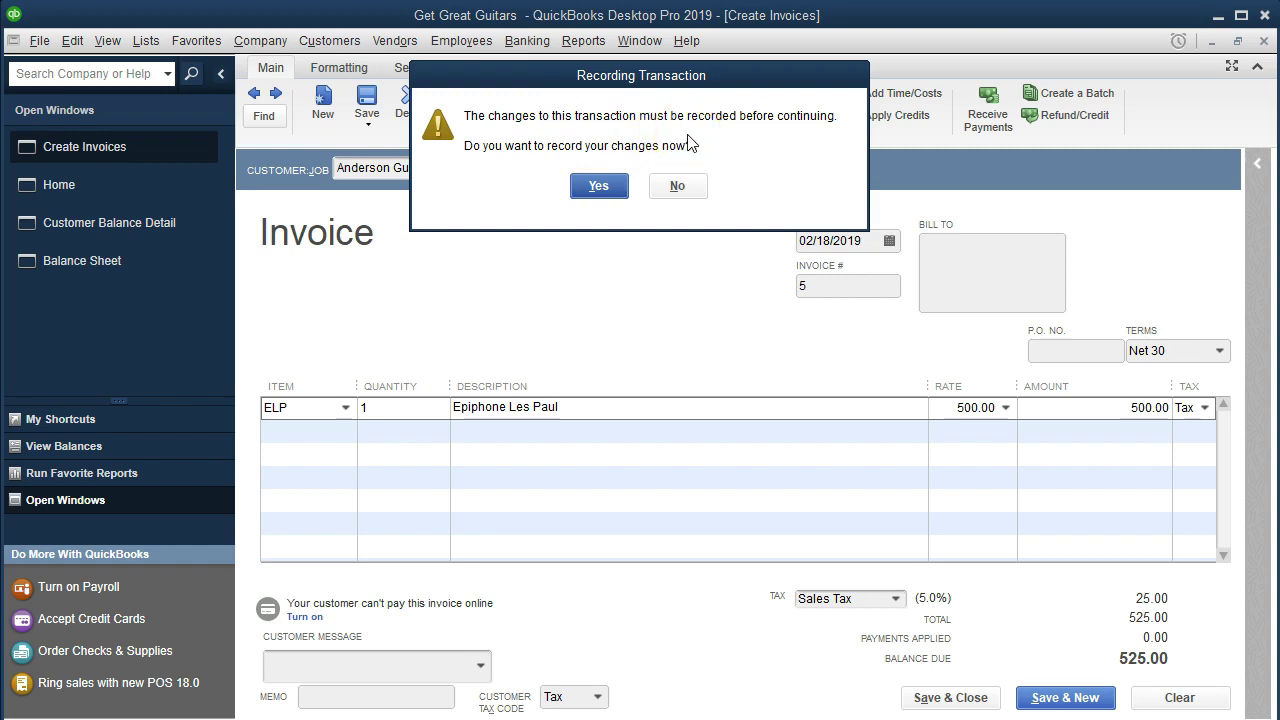
click(605, 188)
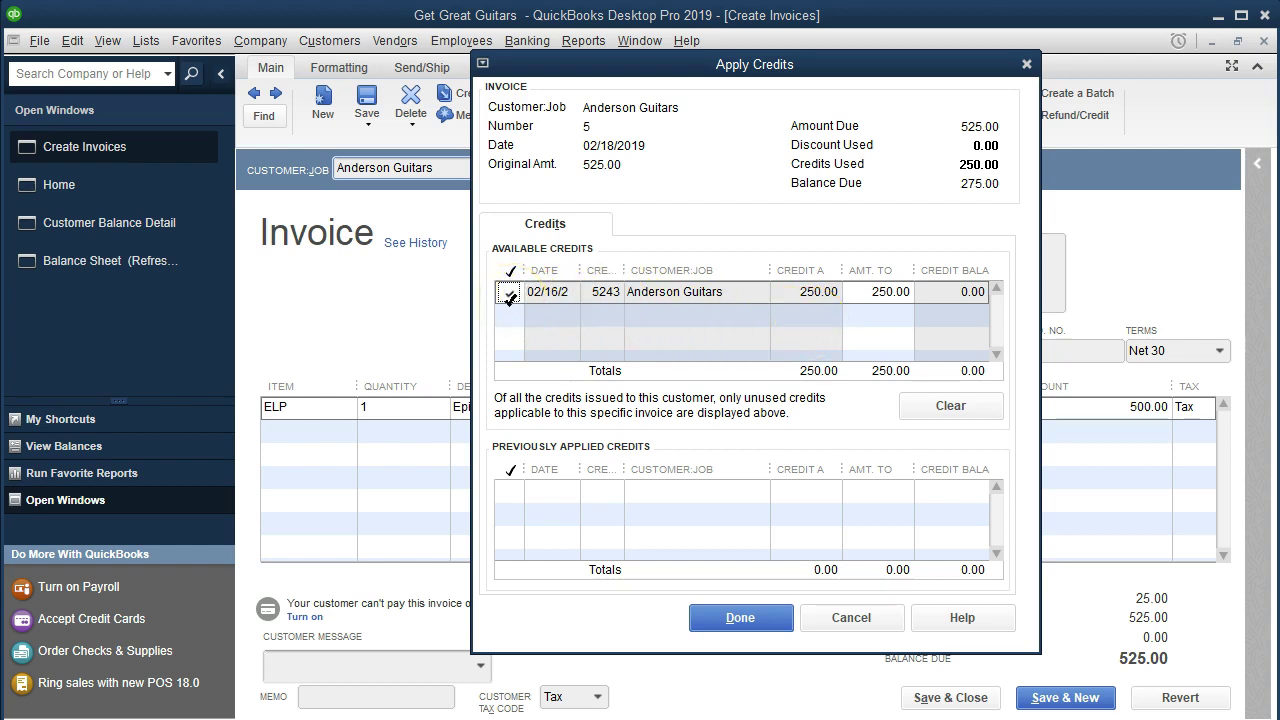
click(737, 617)
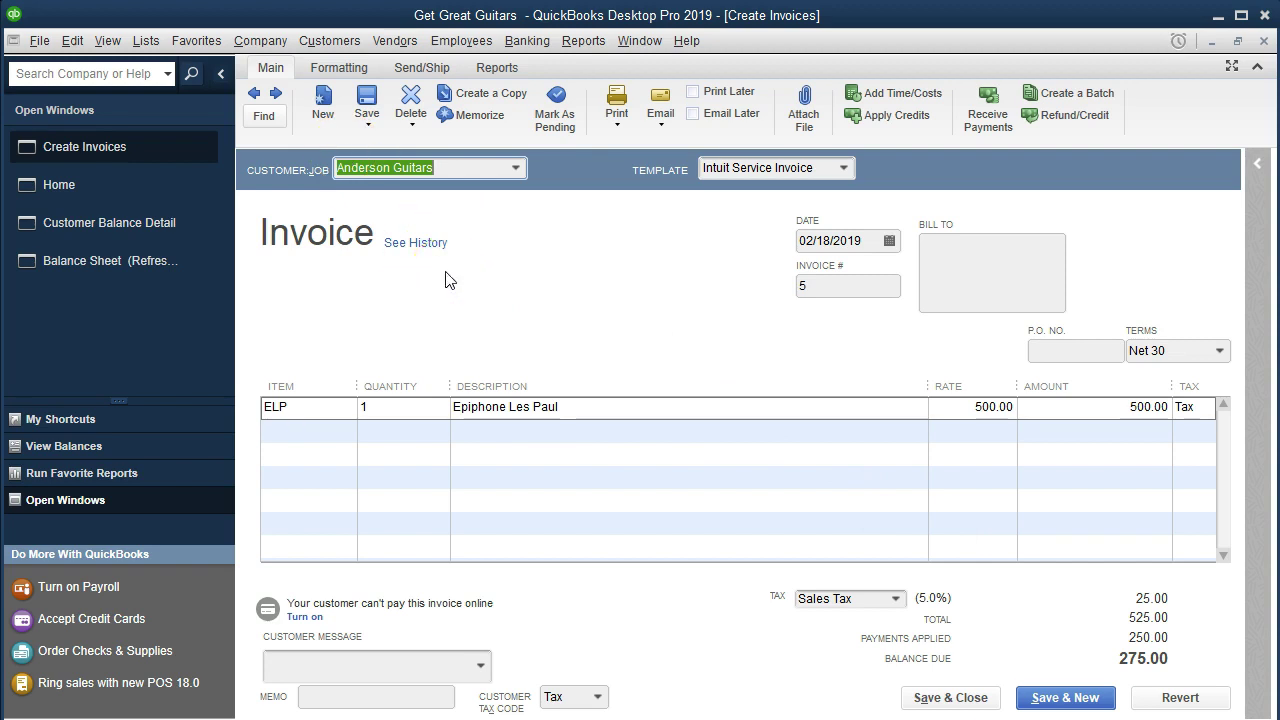
- Check the cost and sales price of the ELP inventory part in the Item List and return to the invoice
click(156, 43)
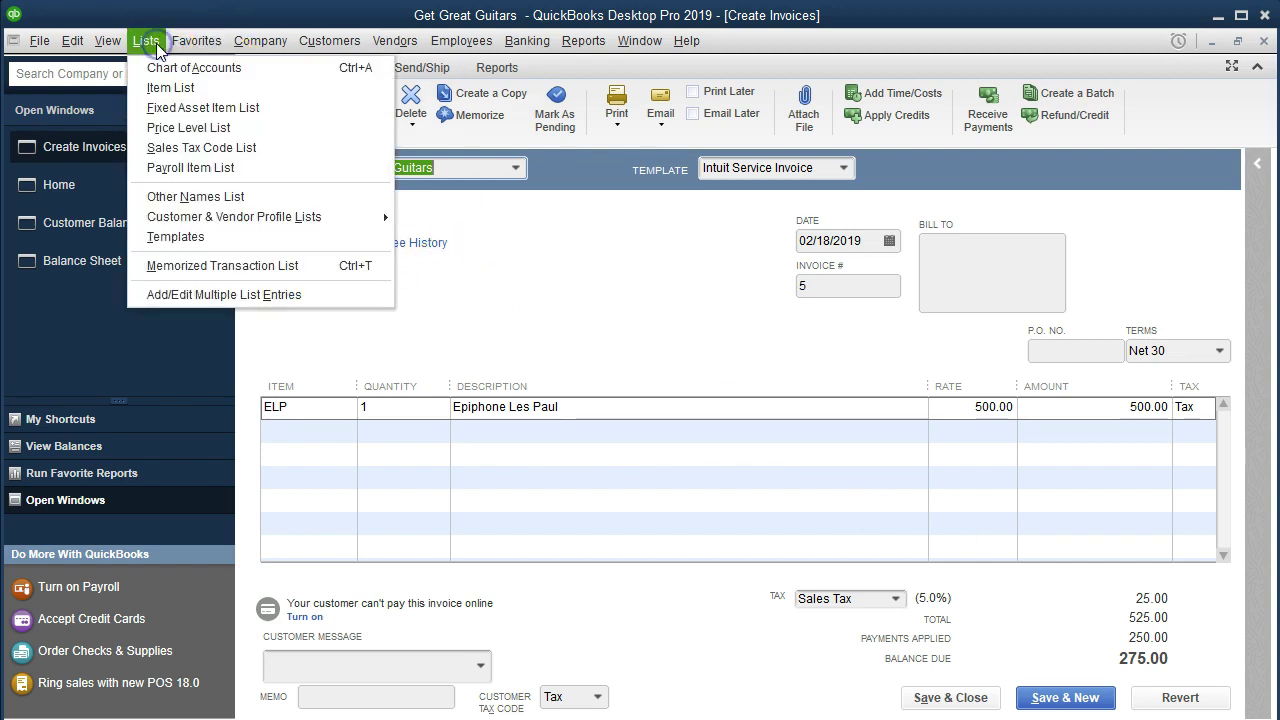
click(203, 88)
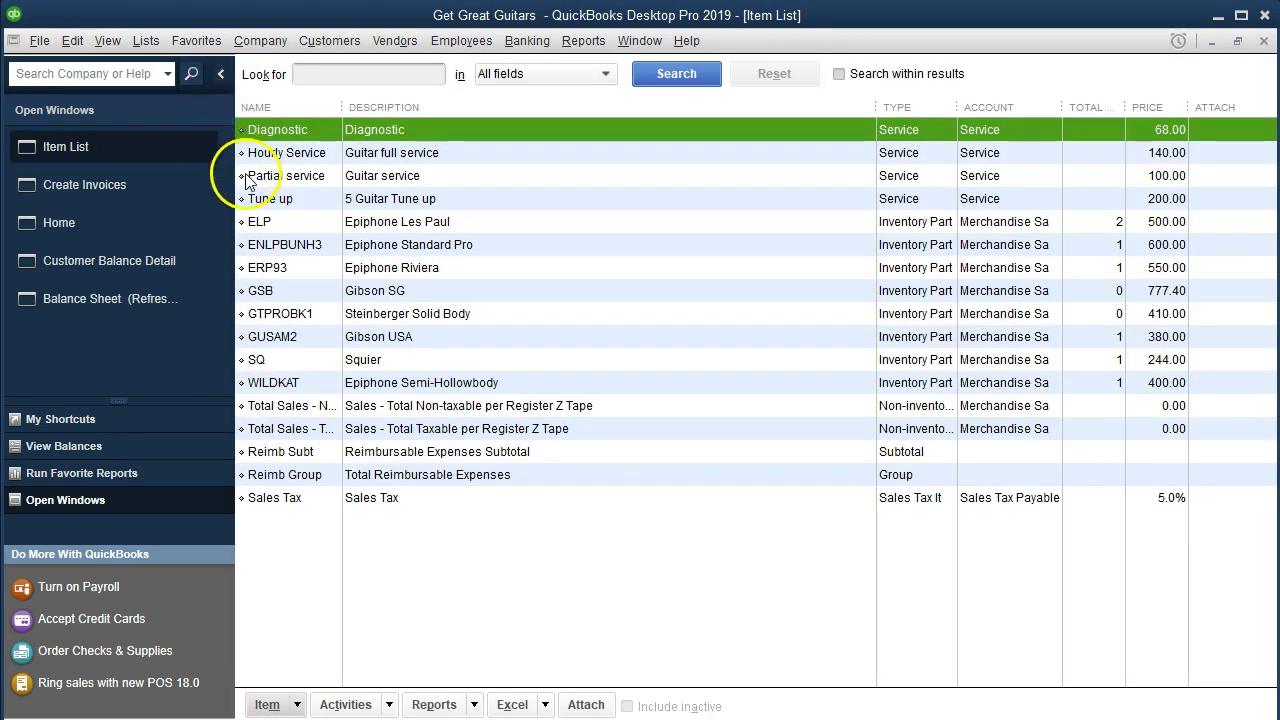
double_click(293, 223)
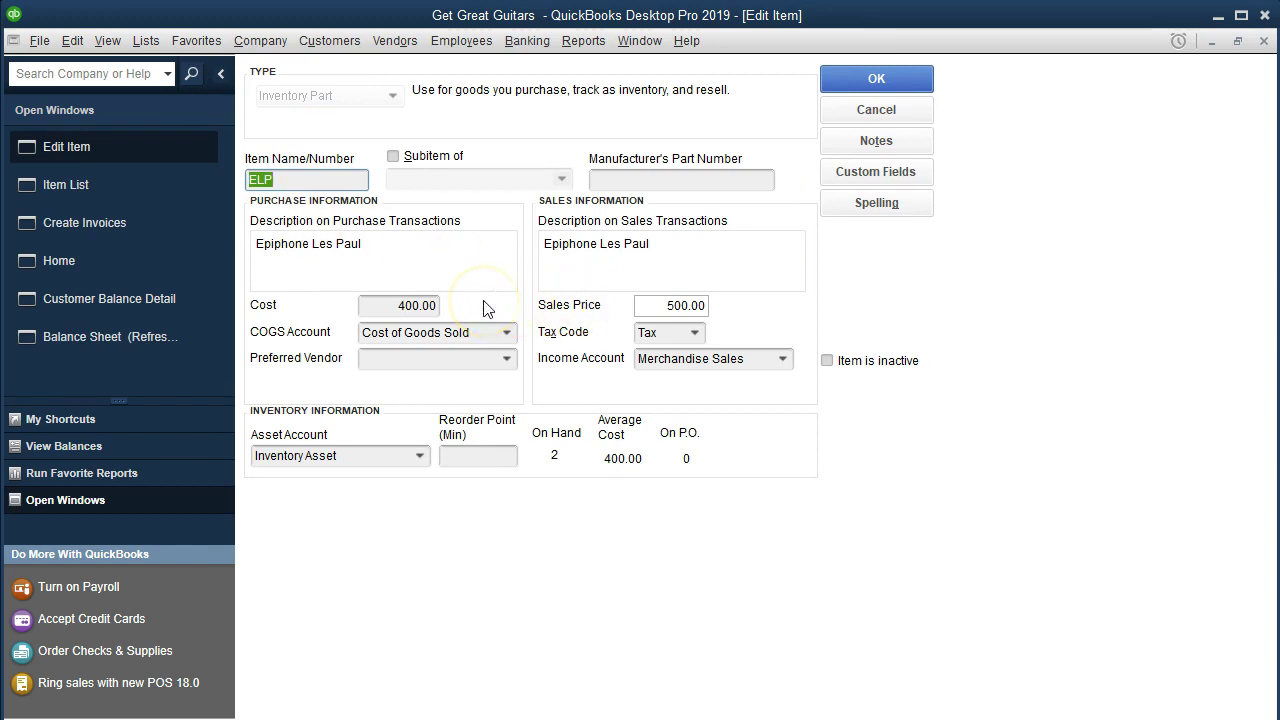
click(1264, 41)
click(1264, 42)
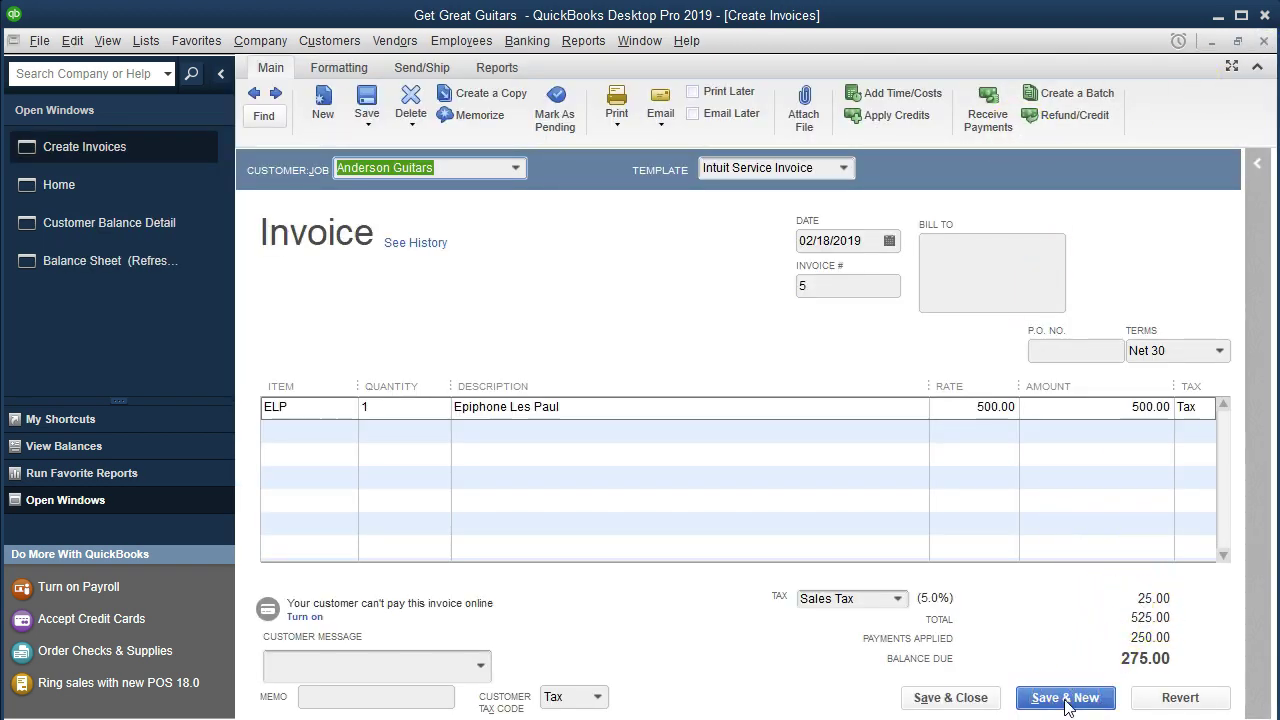
- Save and close the invoice, and open the Accounts Receivable transactions from the Balance Sheet
click(950, 698)
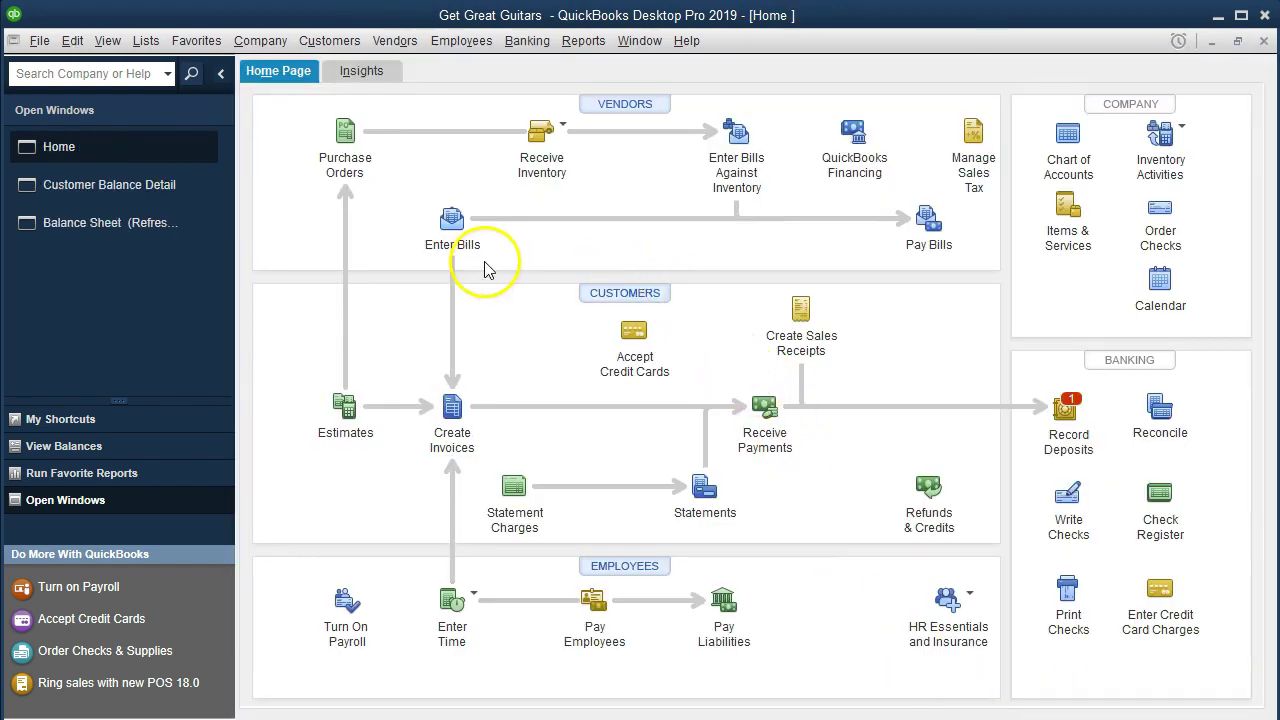
click(138, 228)
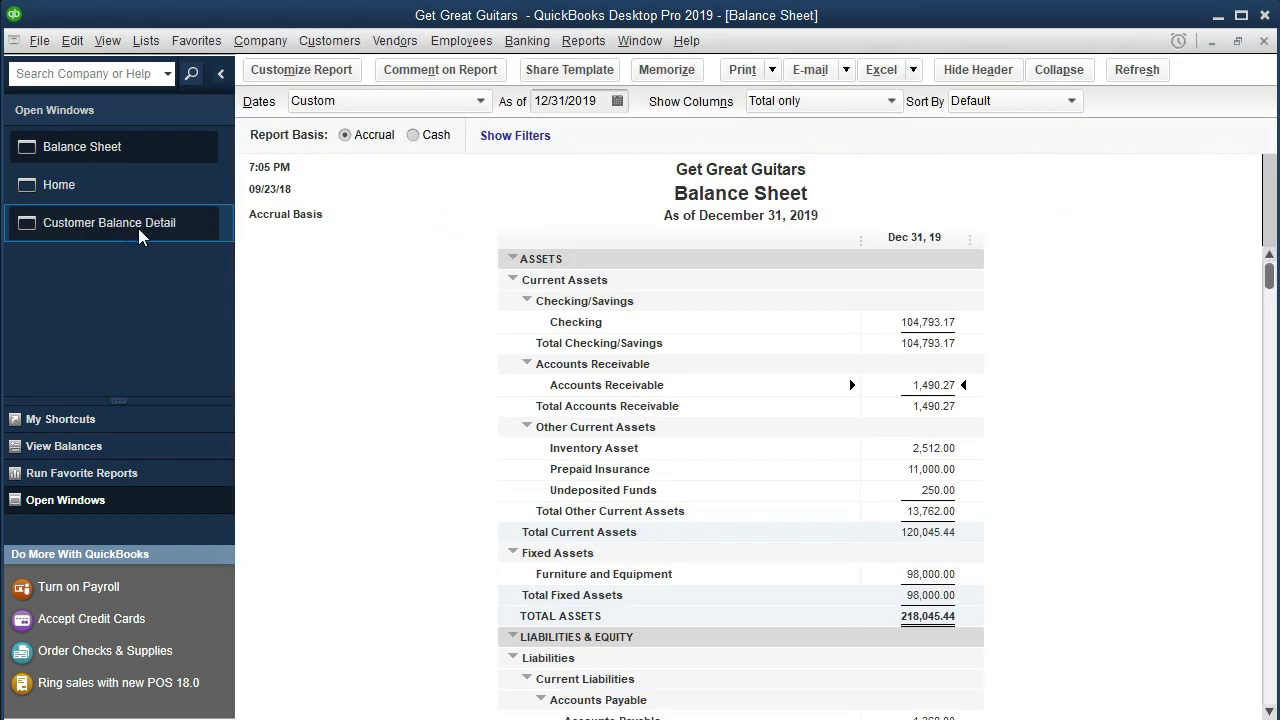
double_click(888, 385)
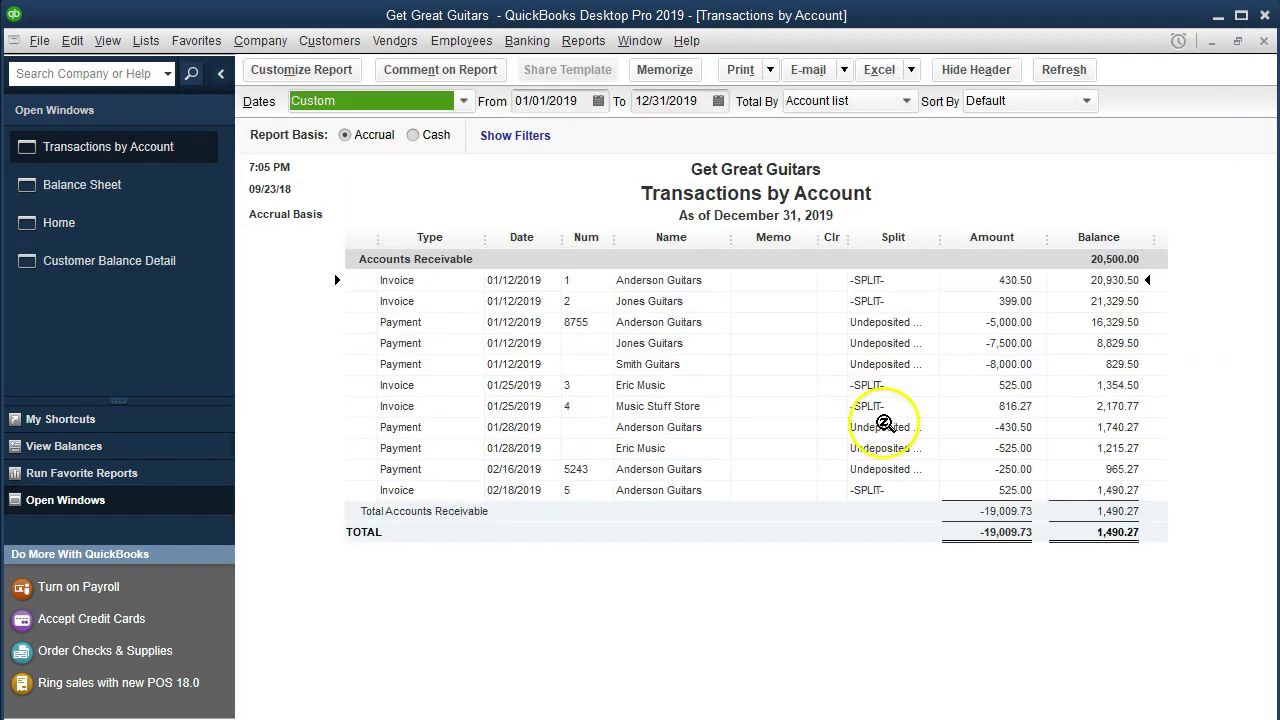
- Review the 02/18/2019 Anderson Guitars invoice from the receivable transactions and return to the Balance Sheet
click(960, 490)
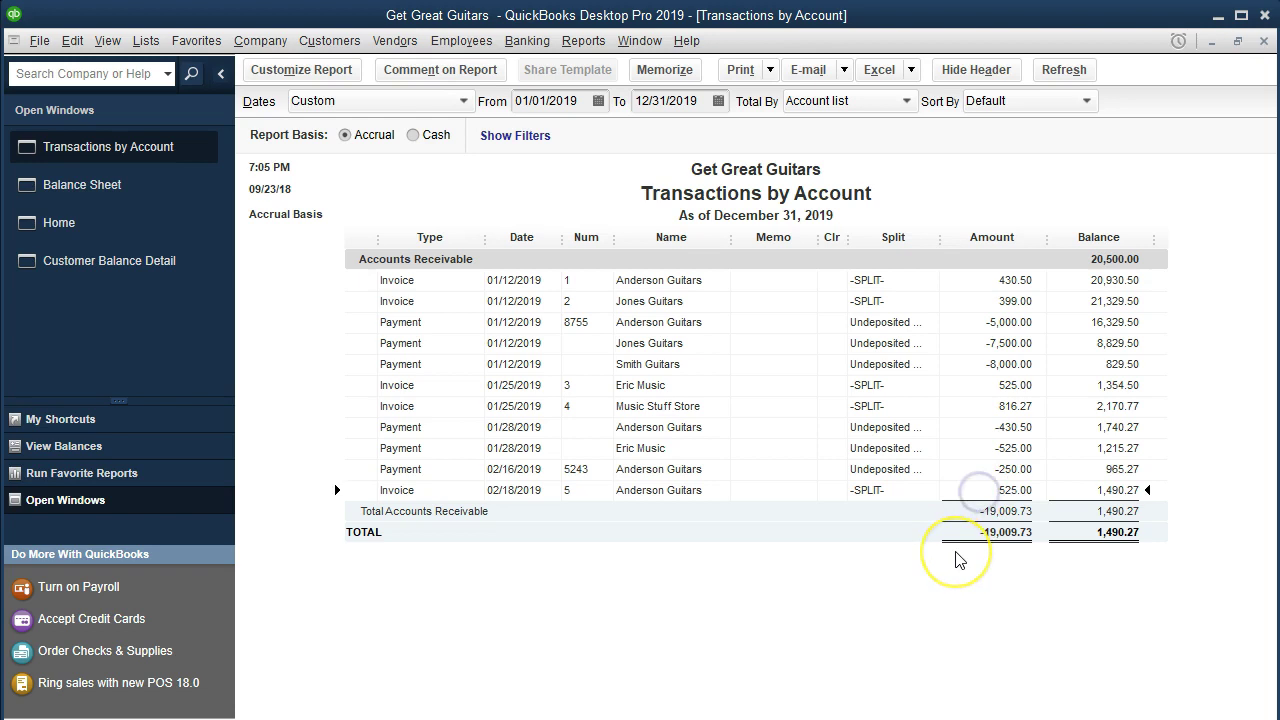
double_click(990, 490)
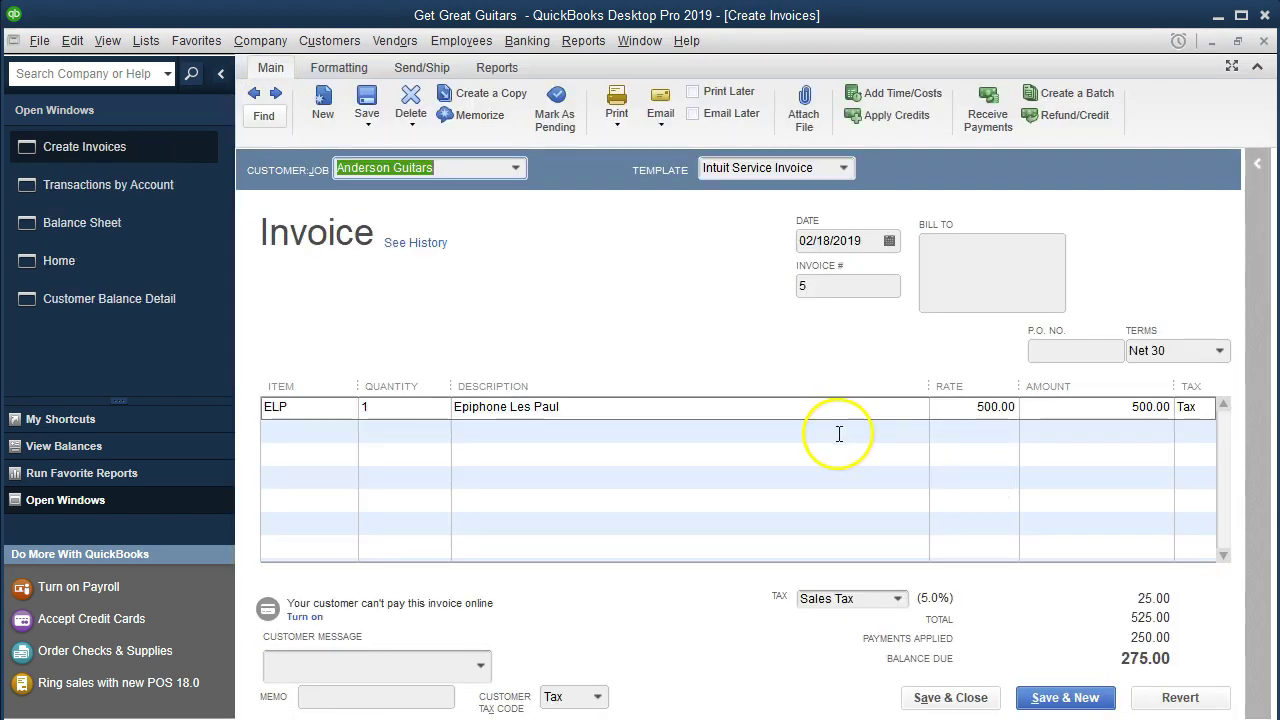
click(1261, 44)
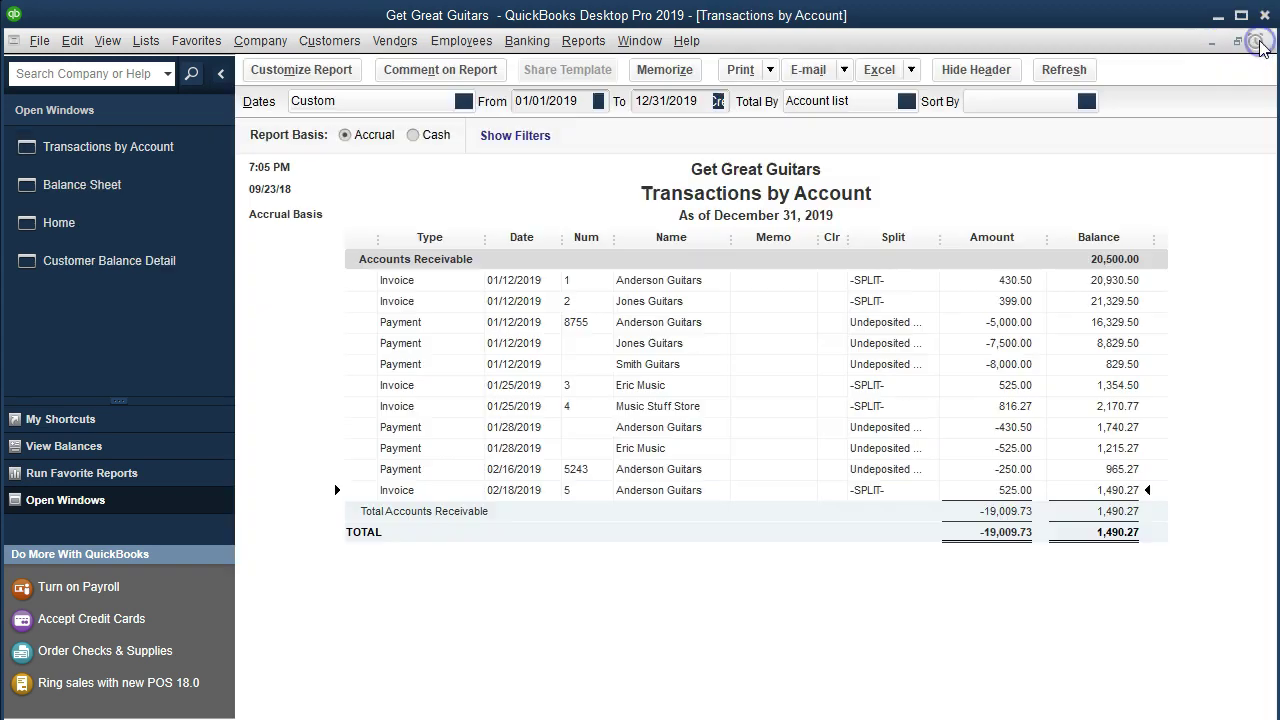
click(1261, 45)
click(1104, 270)
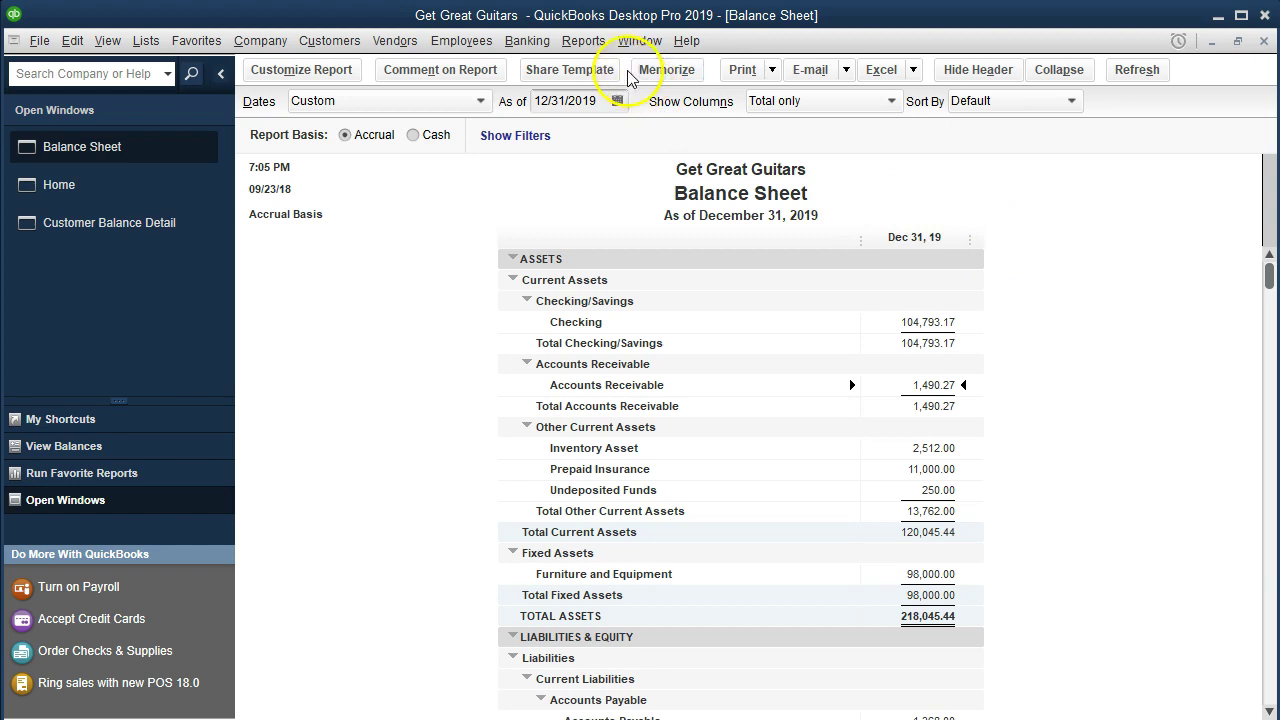
- Create a standard Profit & Loss report covering 01/01/2019 to 12/31/2019
click(589, 44)
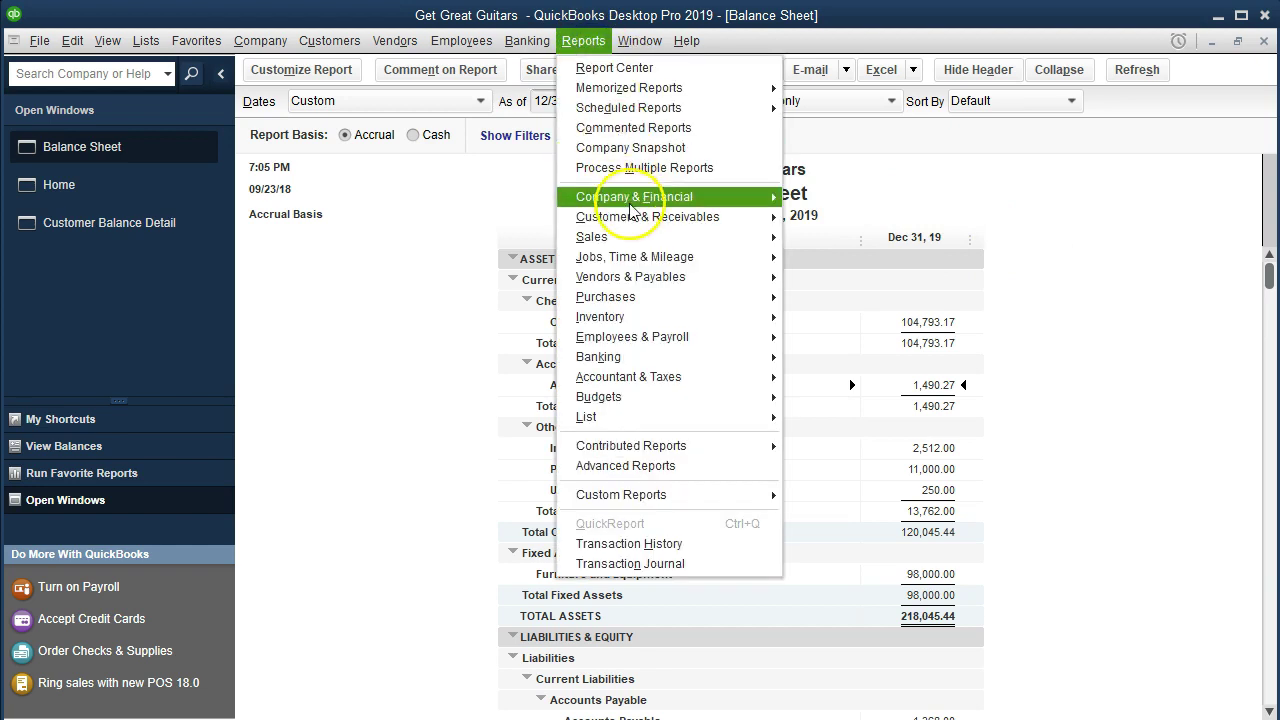
mouse_move(693, 203)
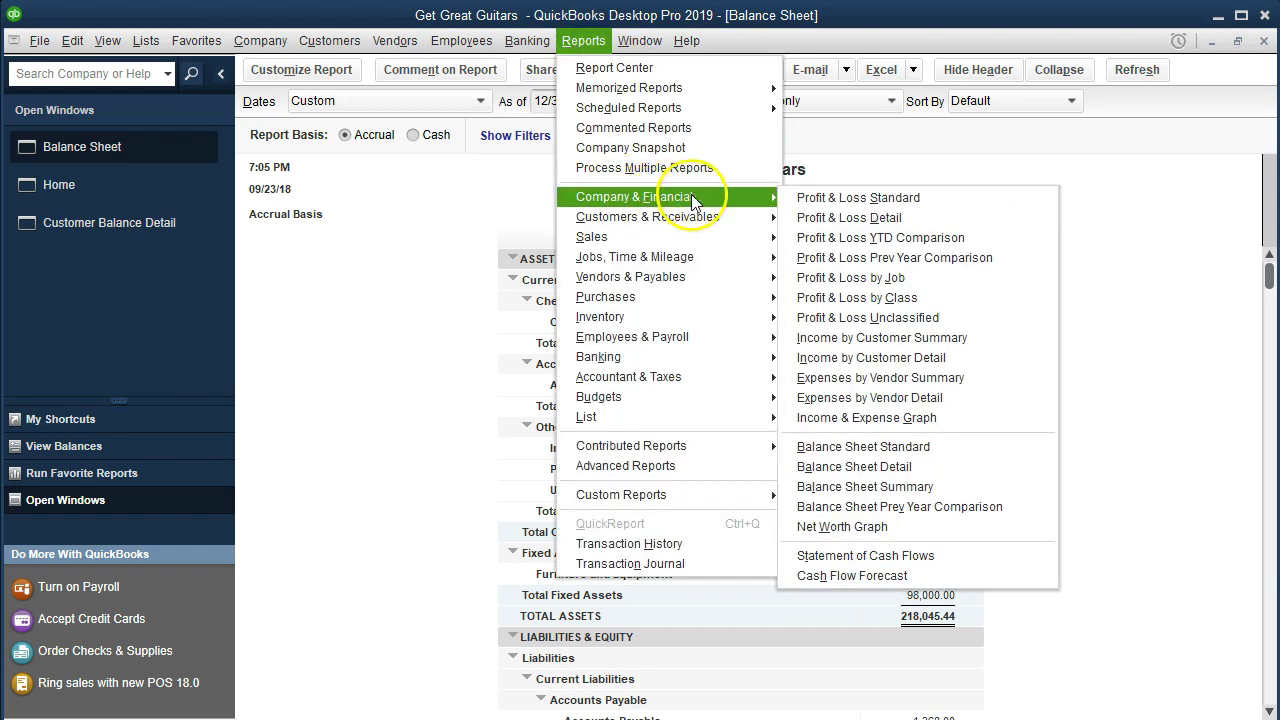
click(935, 199)
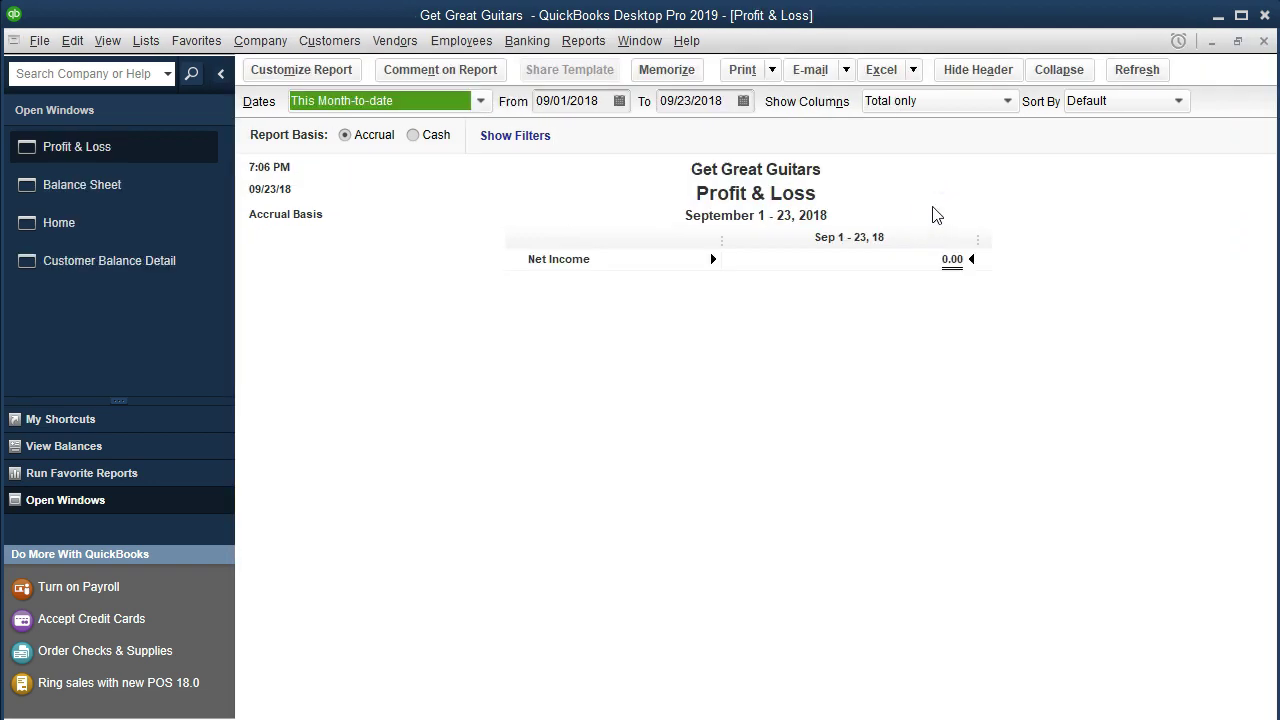
key(Tab)
text(01/01/2019)
key(Tab)
text(12/31/2019)
key(Tab)
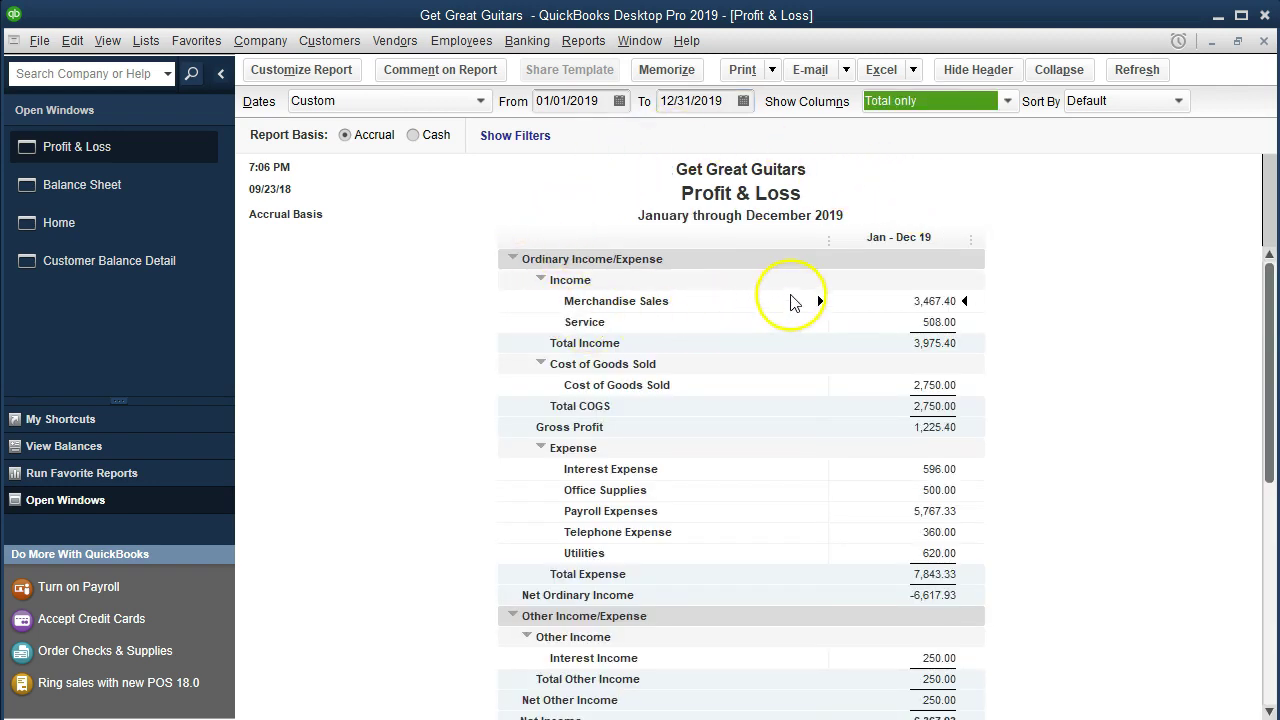
- Examine the Merchandise Sales transactions and the 02/18/2019 Anderson Guitars invoice behind them, and return to the Profit & Loss report
double_click(862, 297)
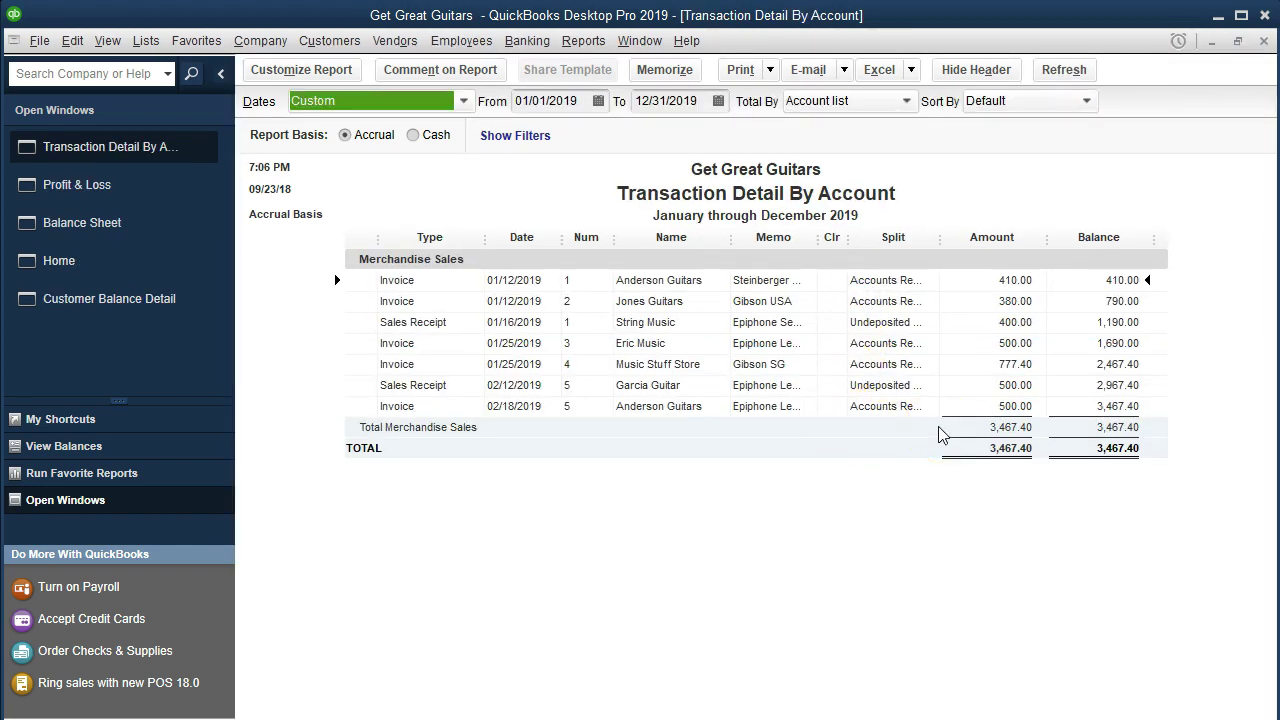
double_click(962, 407)
double_click(974, 407)
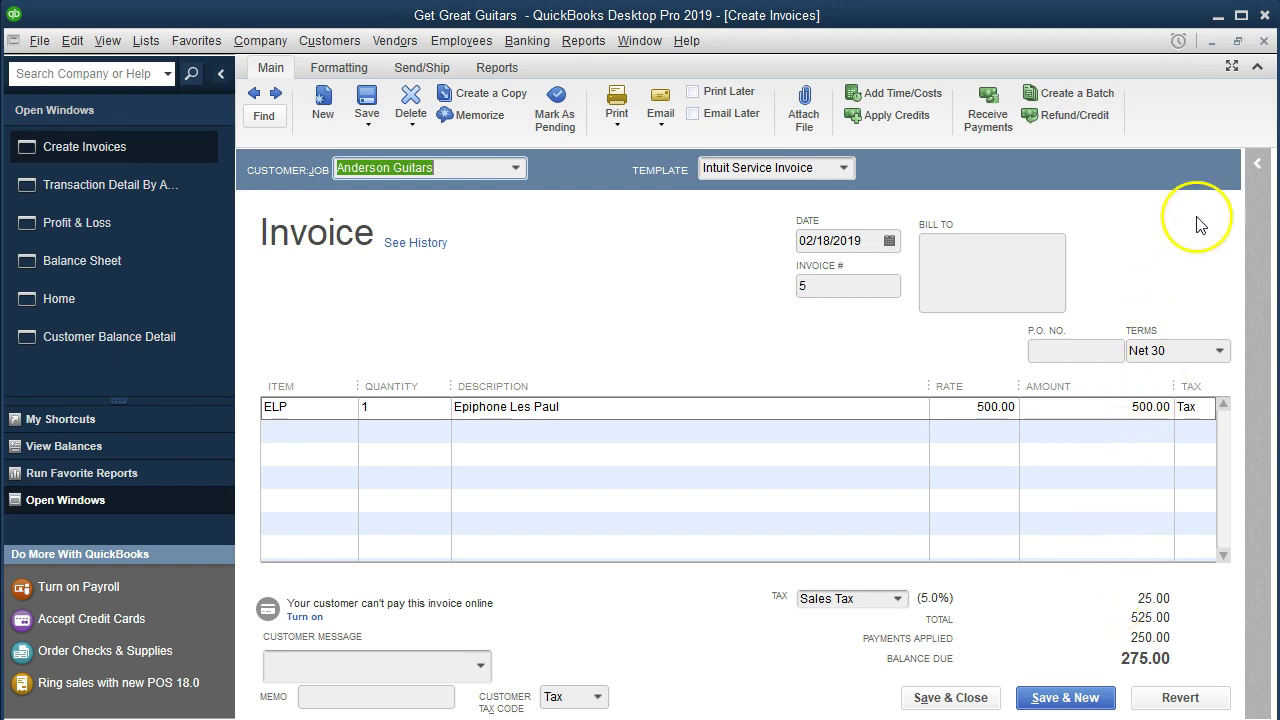
click(1264, 41)
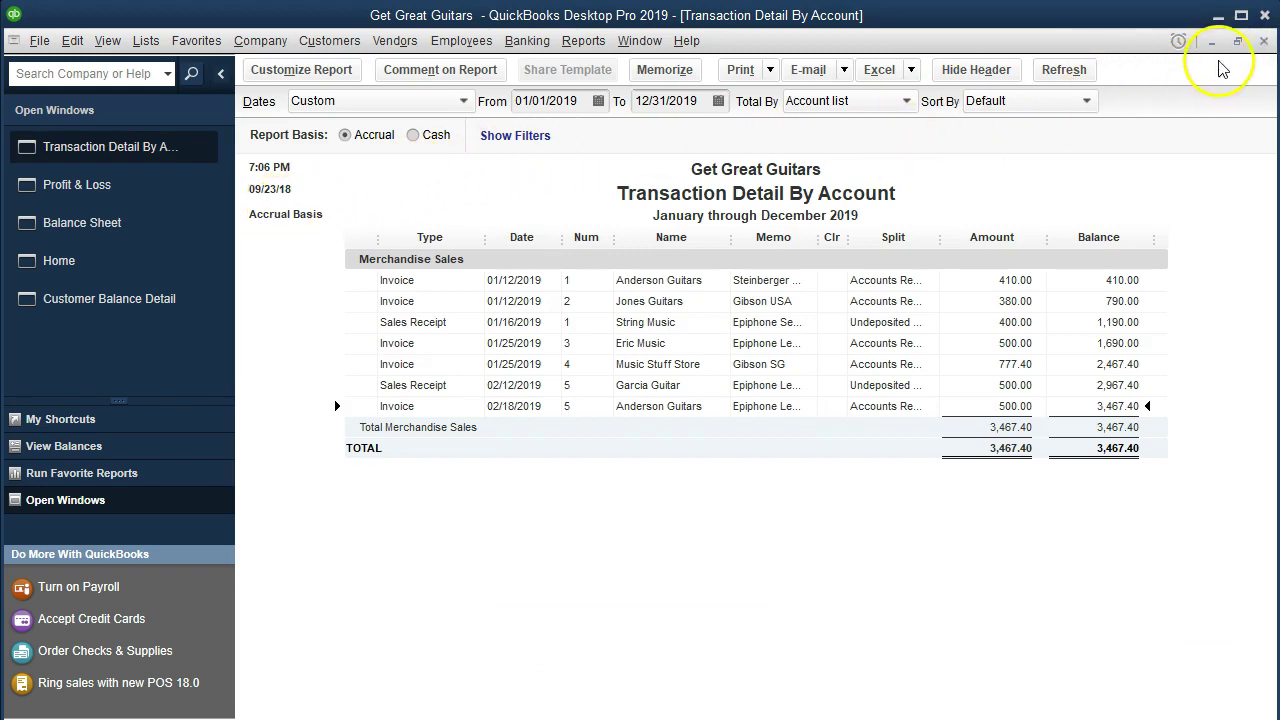
click(1264, 42)
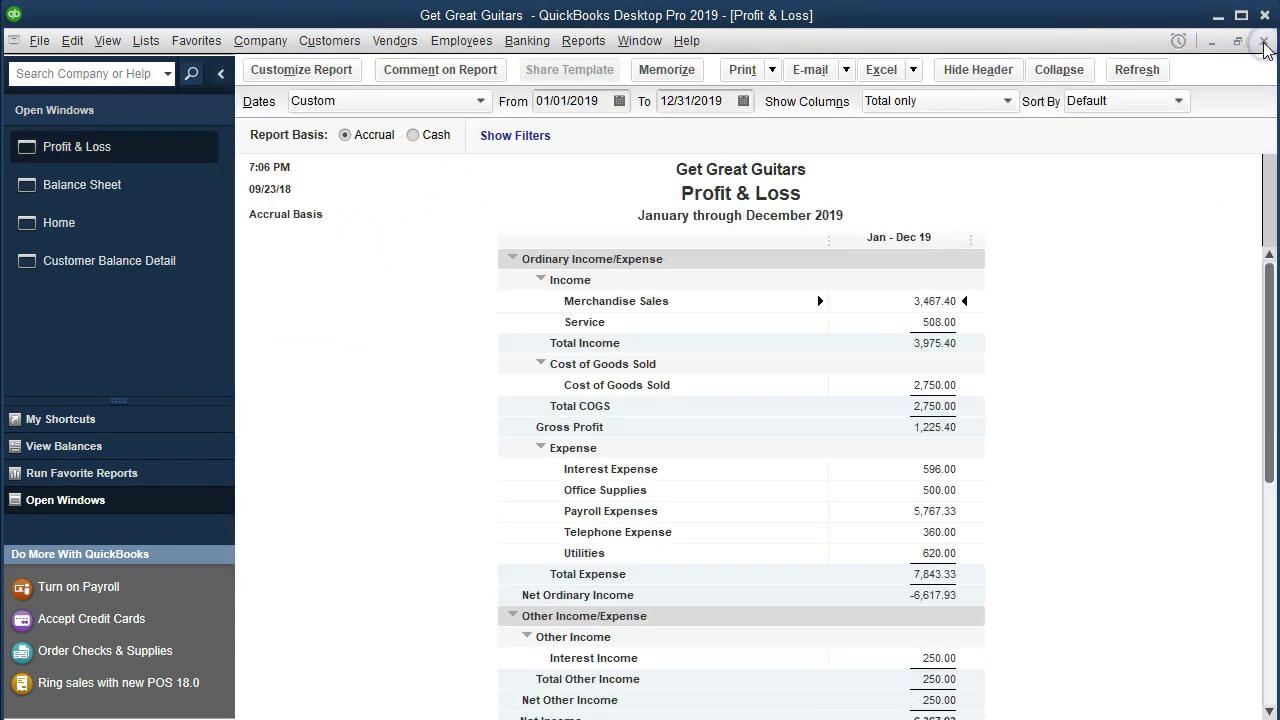
- Examine the transactions behind Sales Tax Payable in the Balance Sheet and return to that report
click(152, 184)
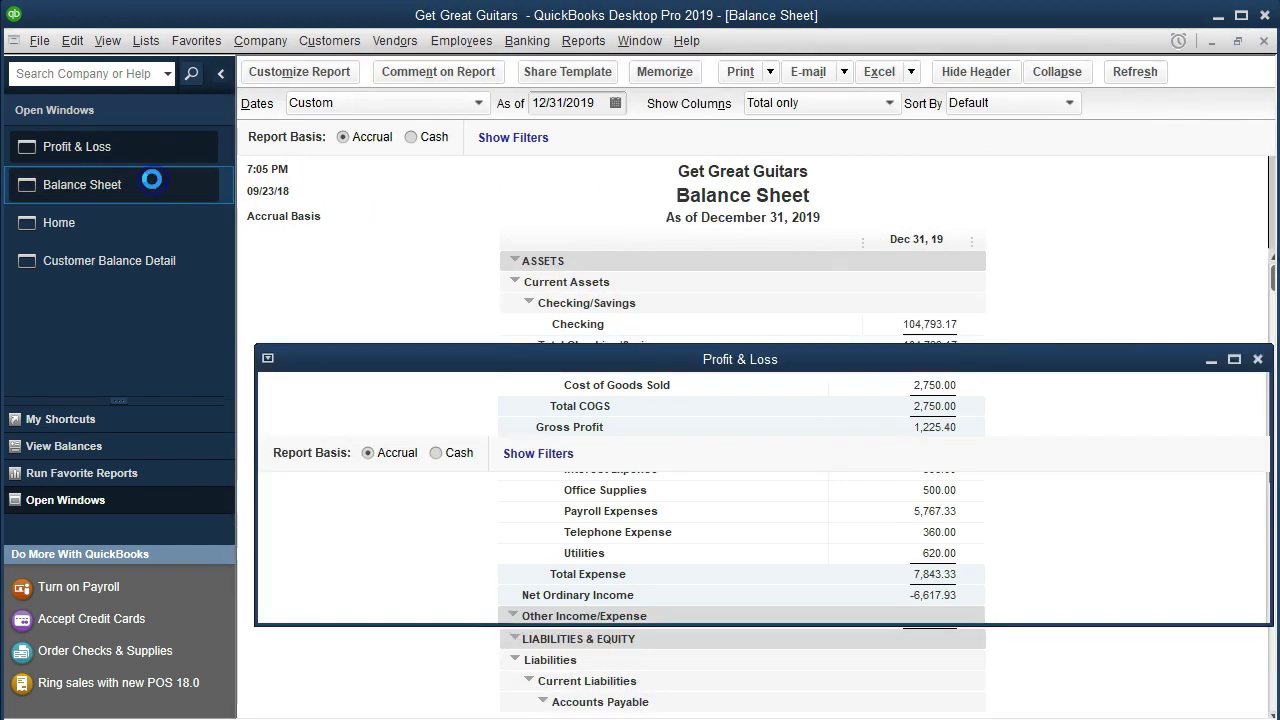
scroll(437, 479, down, 1)
scroll(437, 479, down, 3)
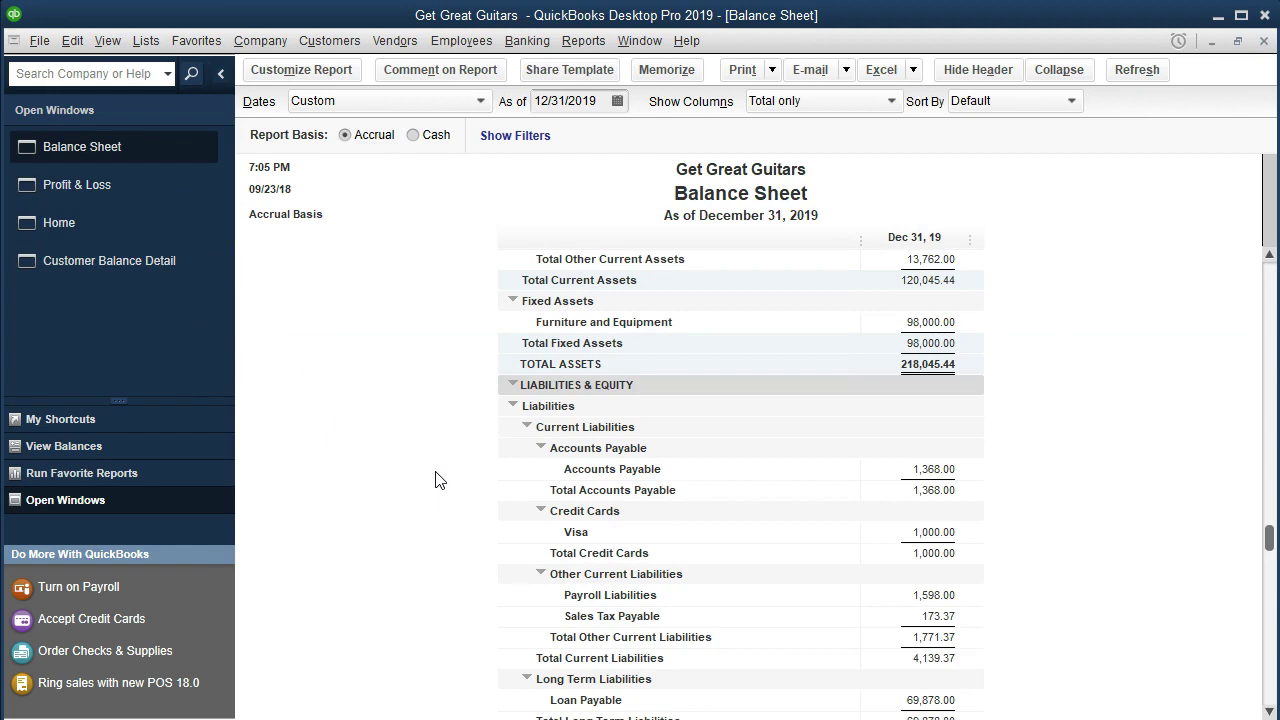
scroll(437, 479, down, 1)
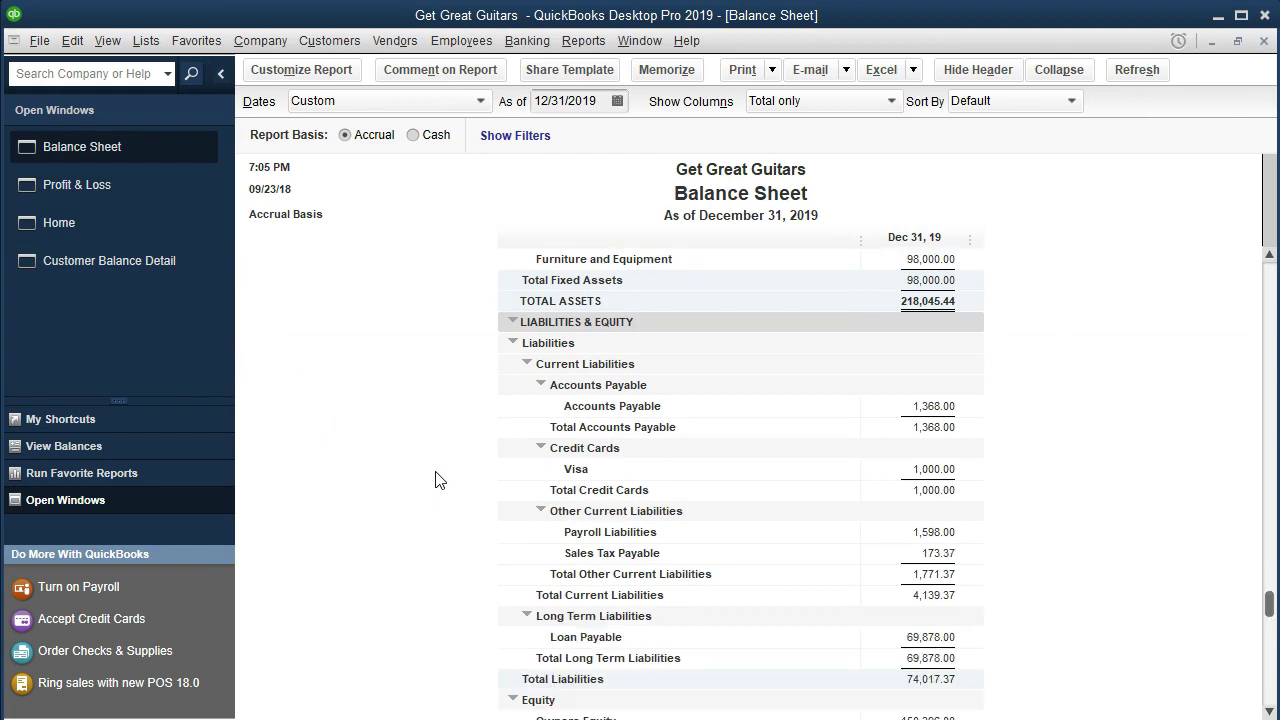
click(903, 552)
double_click(898, 553)
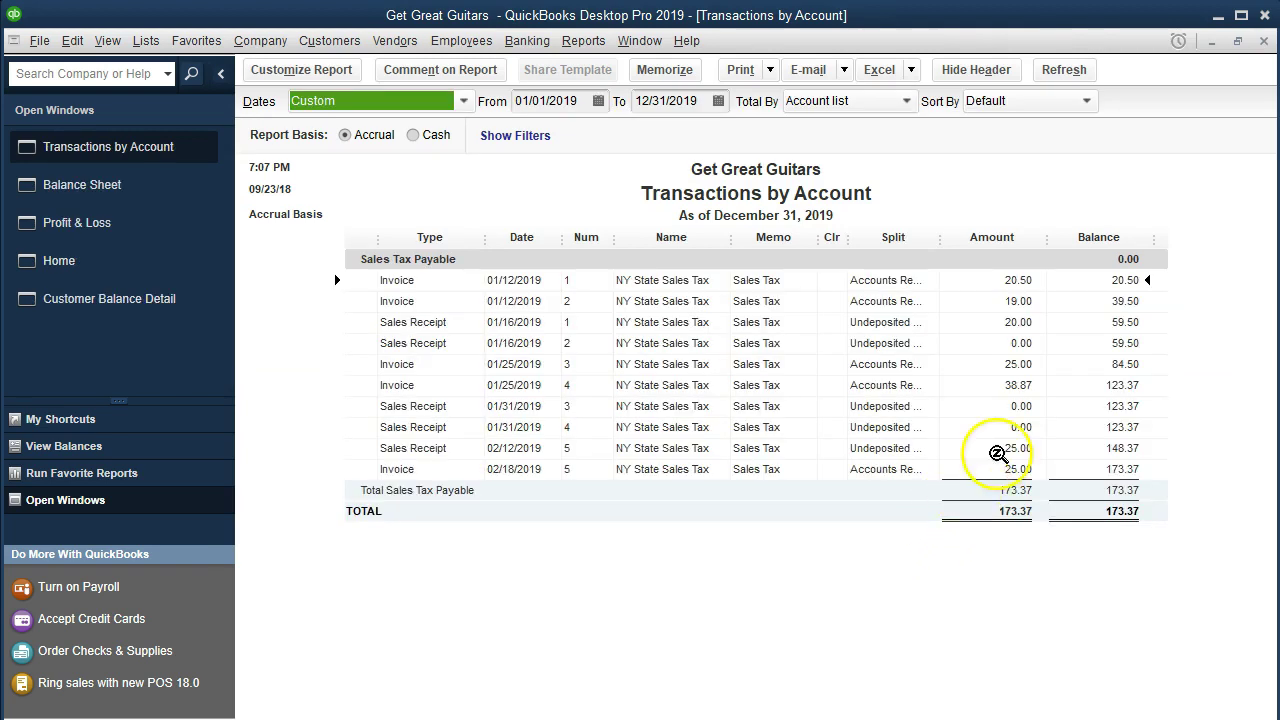
click(1263, 43)
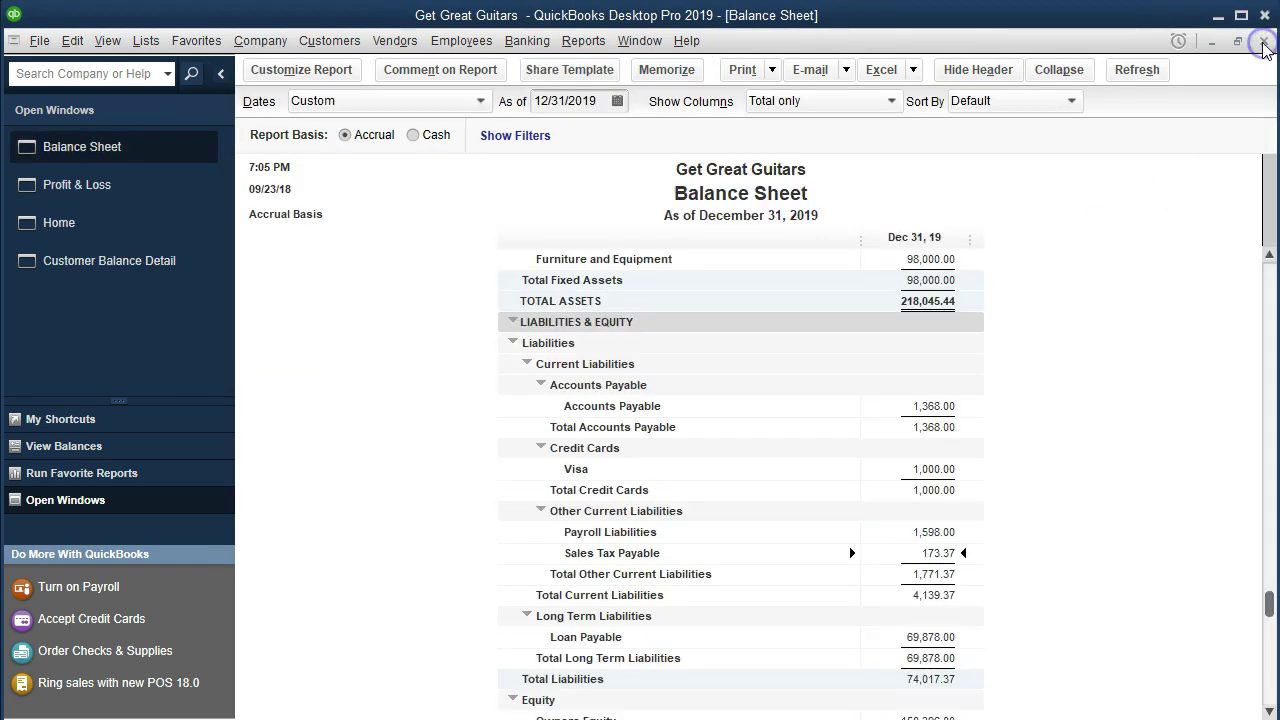
- Examine the transactions behind Inventory Asset in the Balance Sheet and open the 02/18/2019 Anderson Guitars invoice from them
scroll(1060, 520, up, 2)
scroll(1060, 520, up, 2)
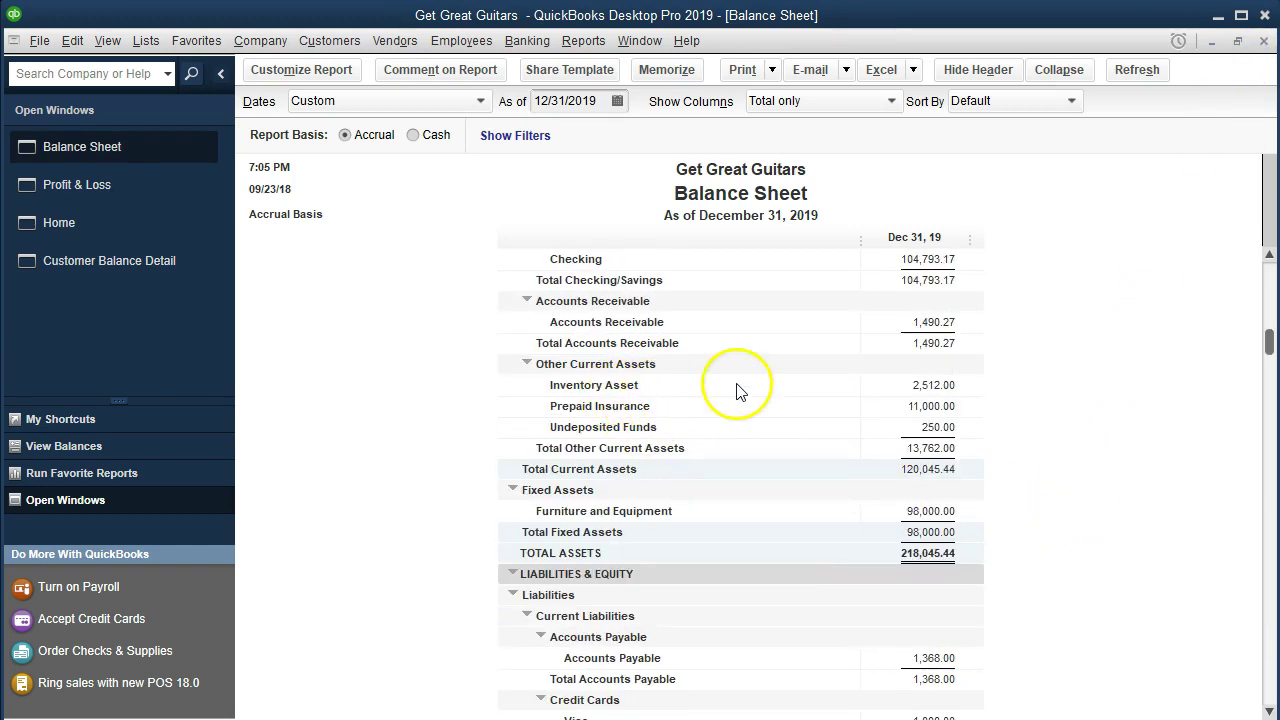
click(881, 386)
double_click(881, 386)
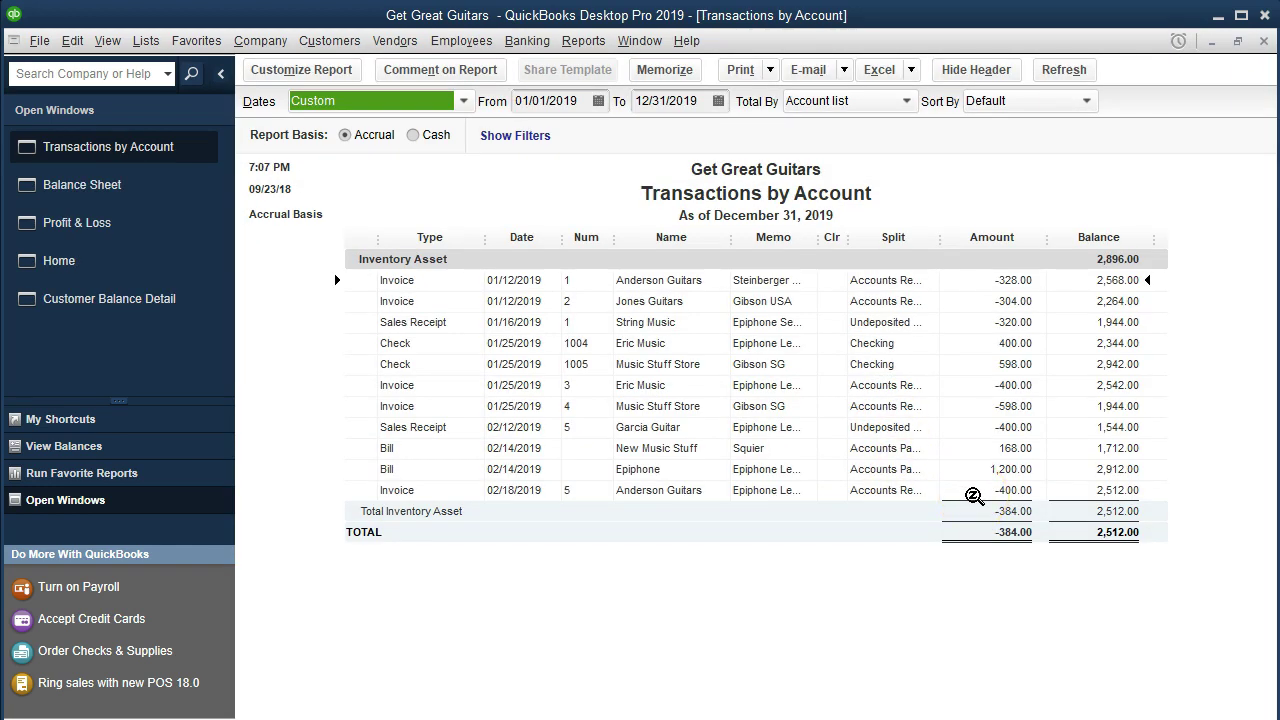
double_click(973, 496)
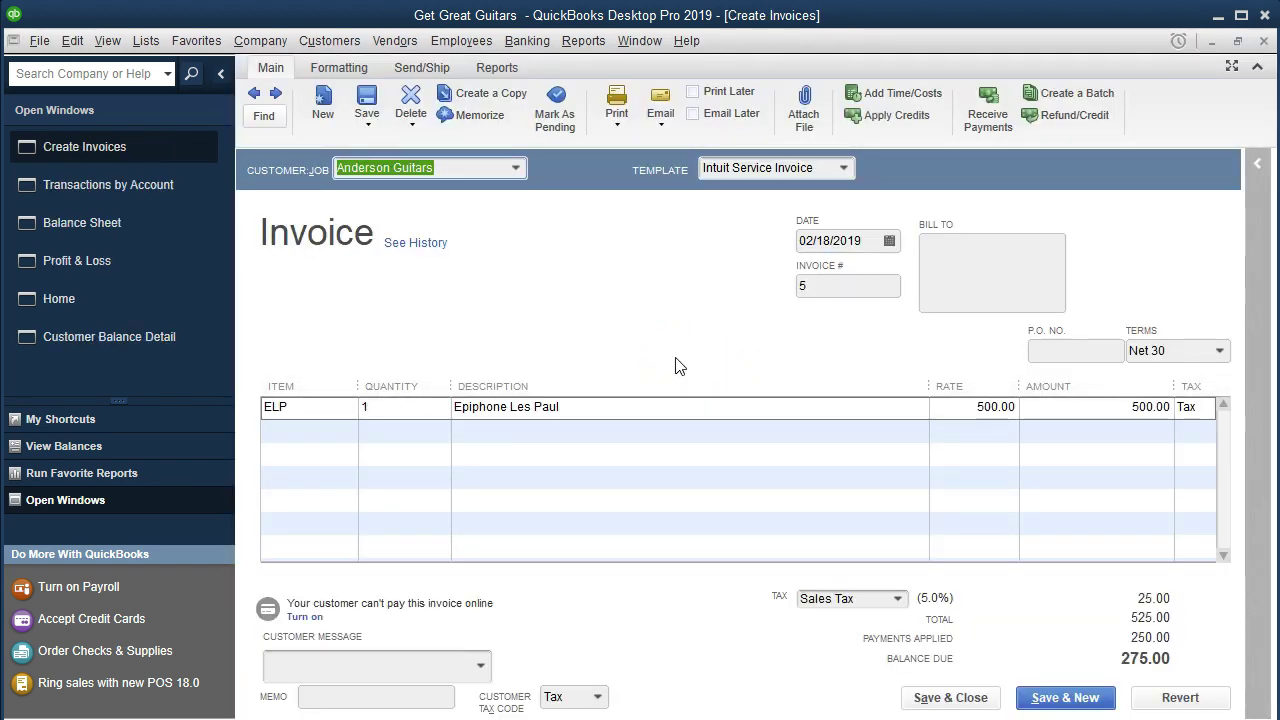
- Look up the ELP inventory part's cost and sales price in the Item List and return to the invoice
click(155, 48)
click(153, 84)
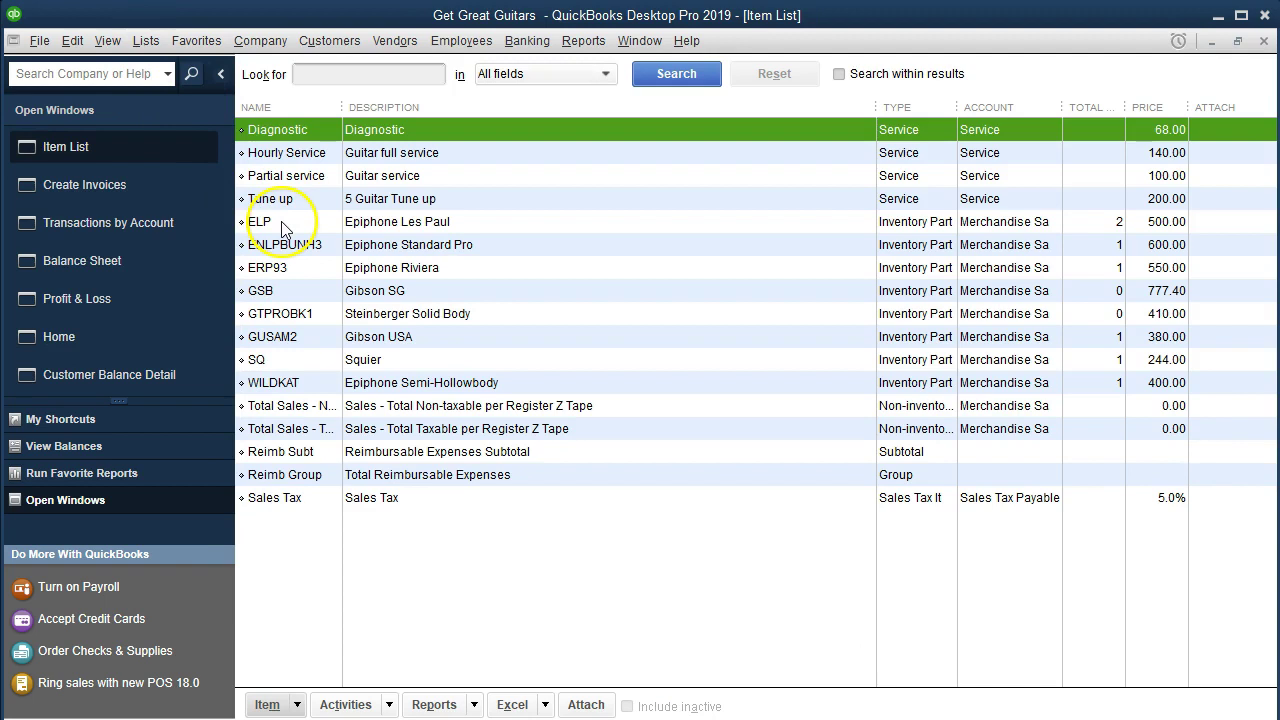
click(447, 224)
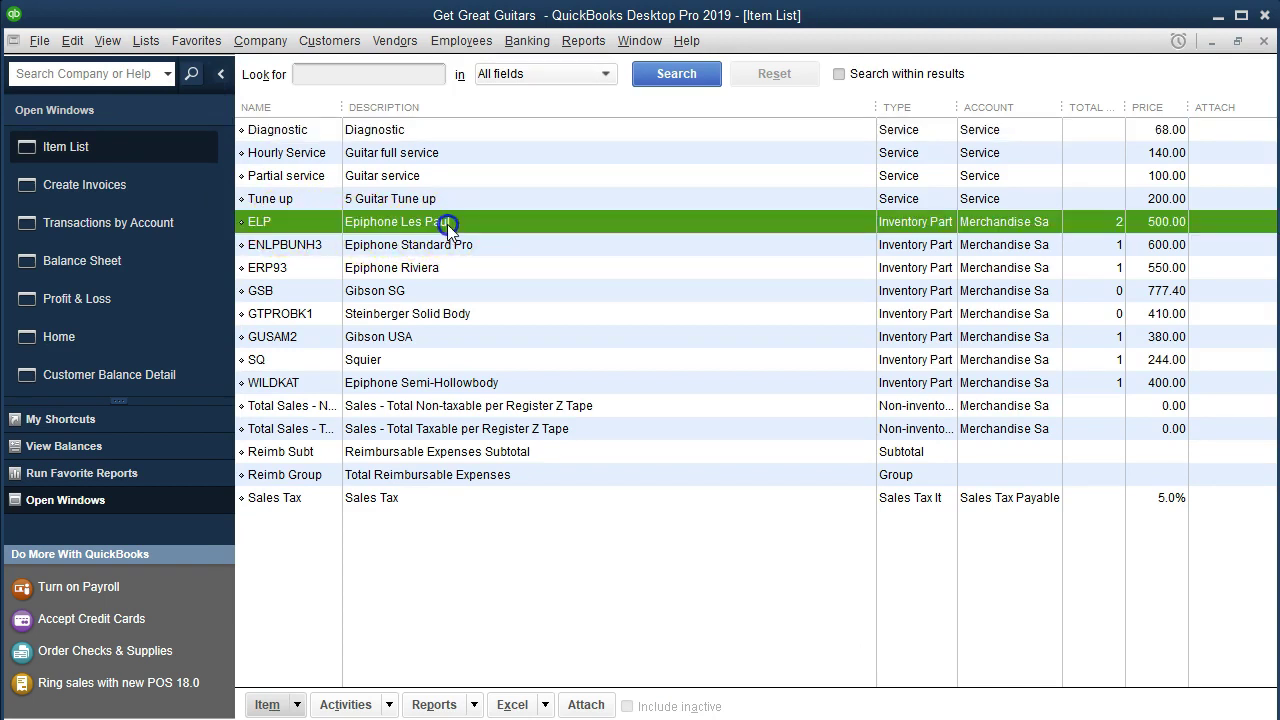
double_click(447, 224)
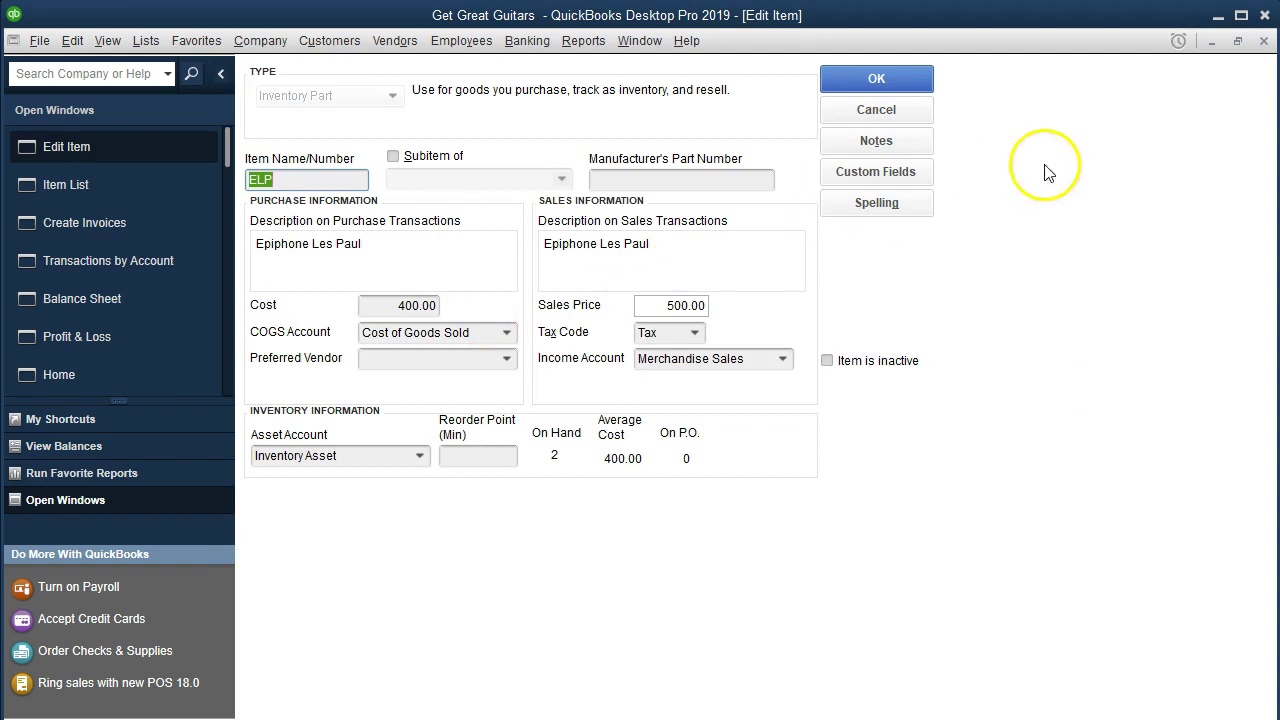
click(1263, 42)
click(1263, 43)
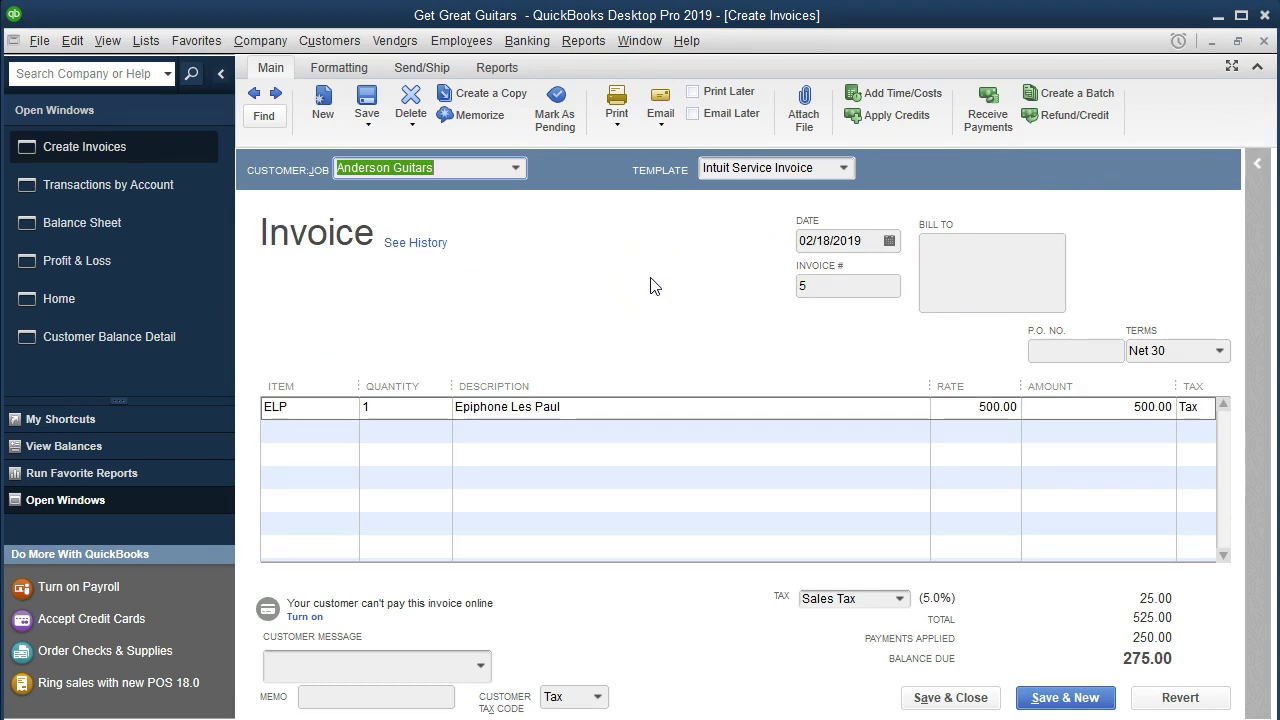
- Review the Anderson Guitars invoice's history and return to the Balance Sheet
click(430, 246)
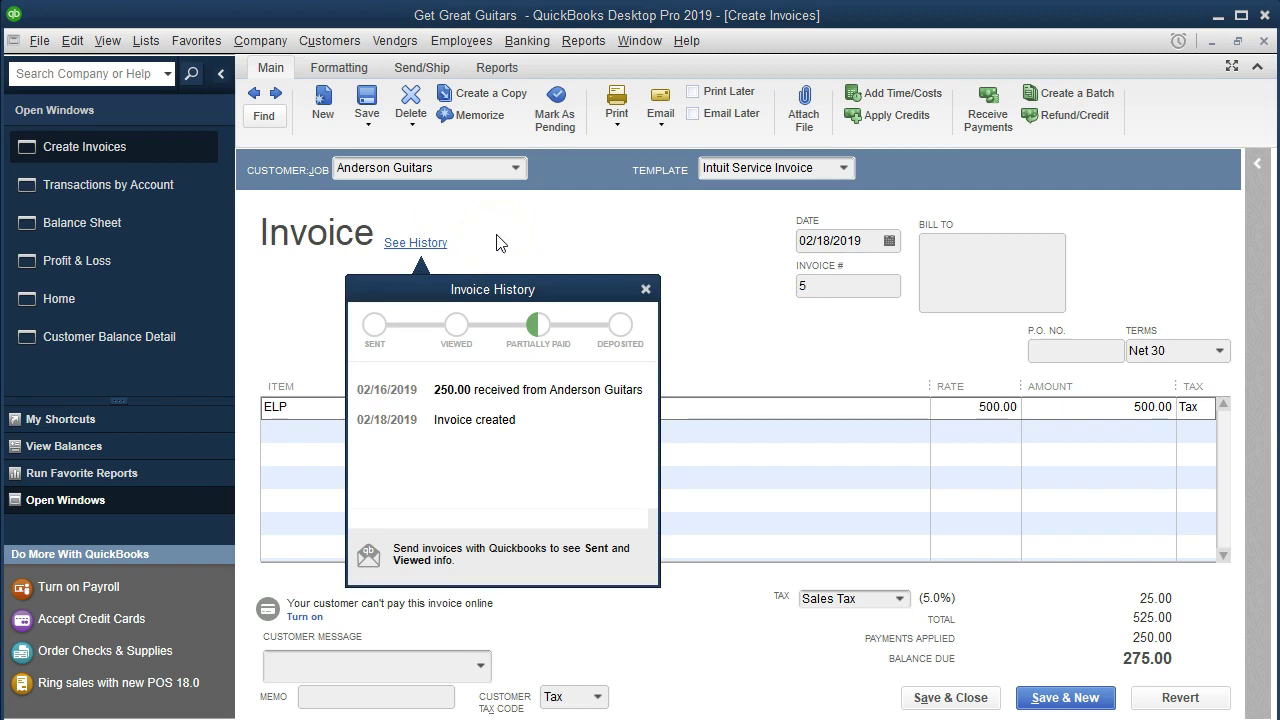
click(645, 289)
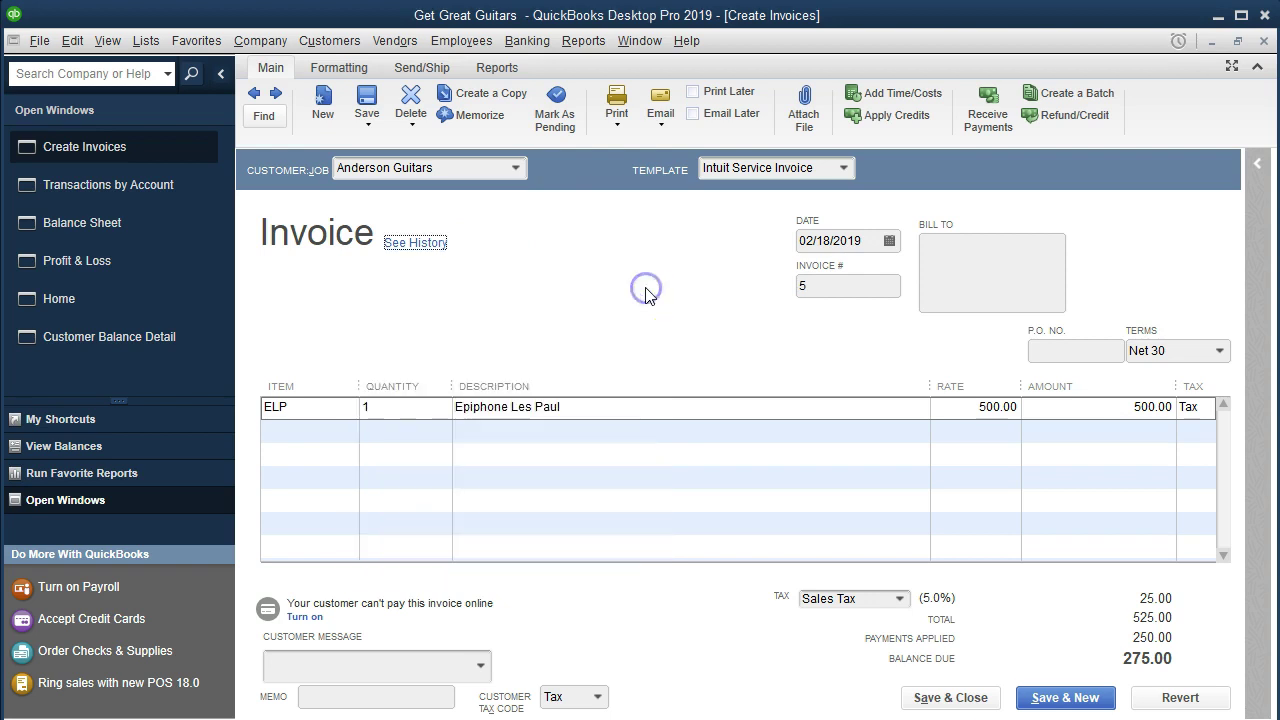
click(1264, 40)
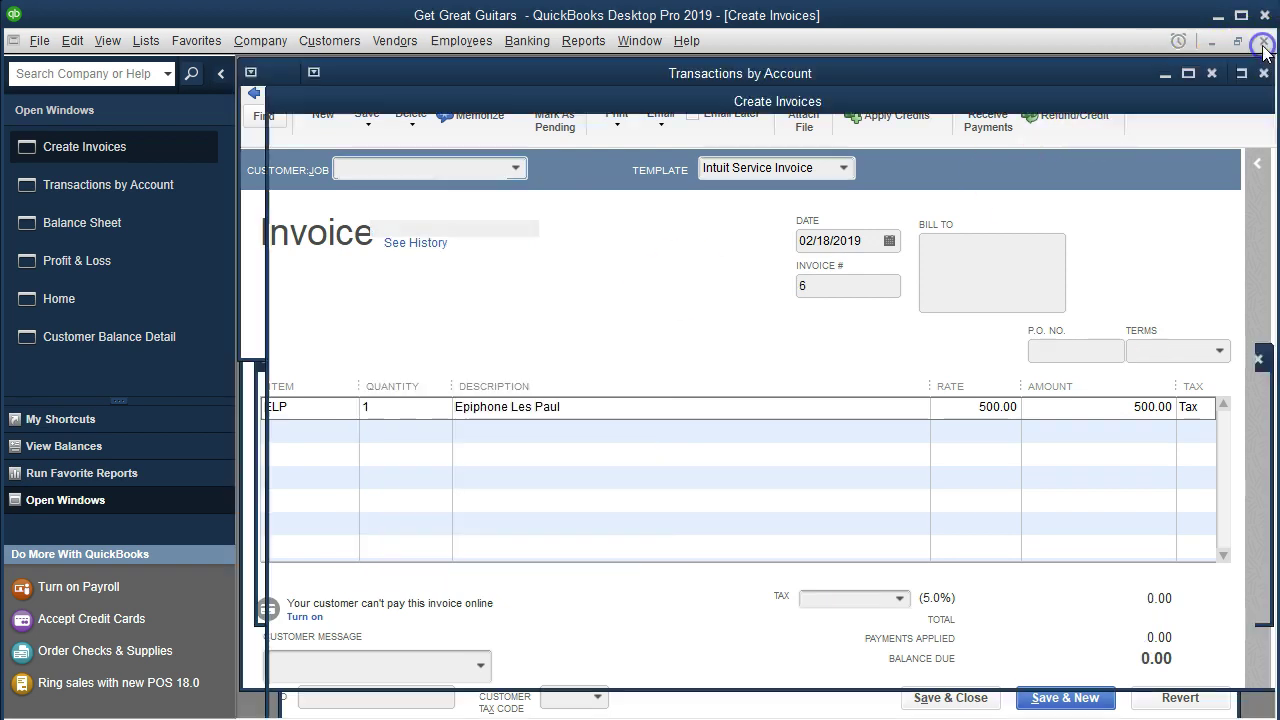
click(1263, 44)
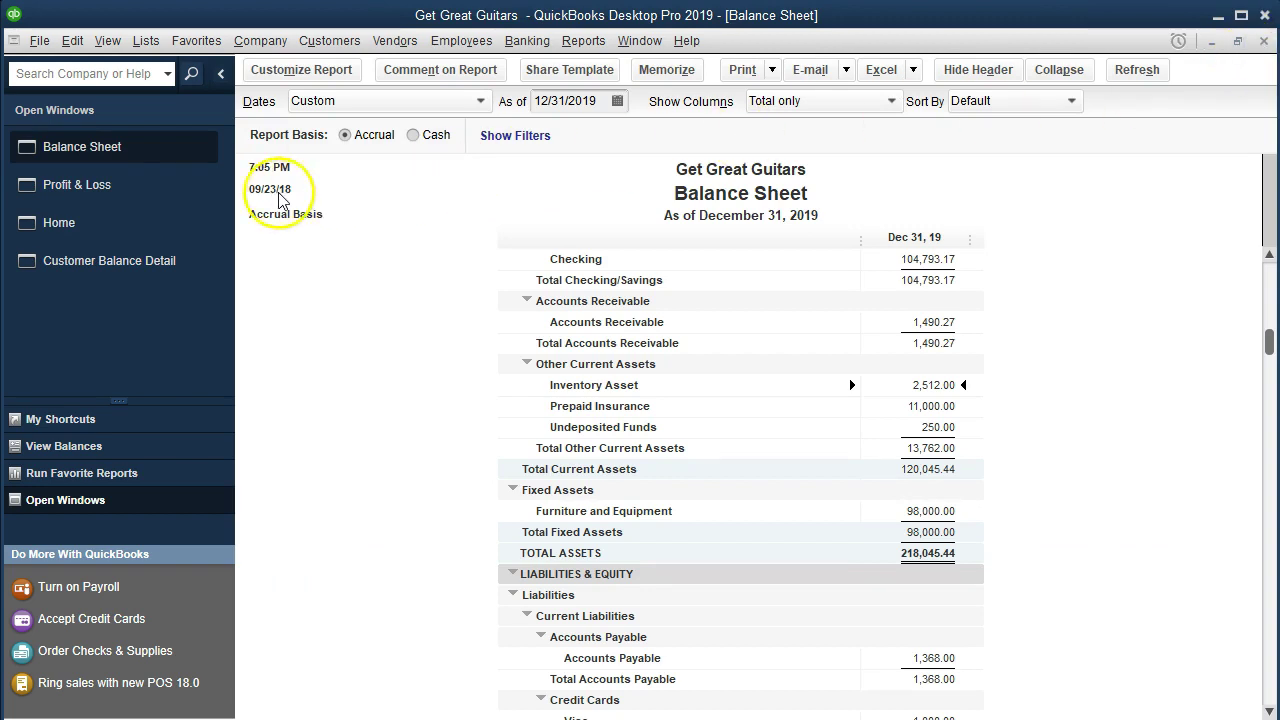
- Examine the Cost of Goods Sold transactions in the Profit & Loss report and the 02/18/2019 Anderson Guitars invoice, and return to the report
click(163, 190)
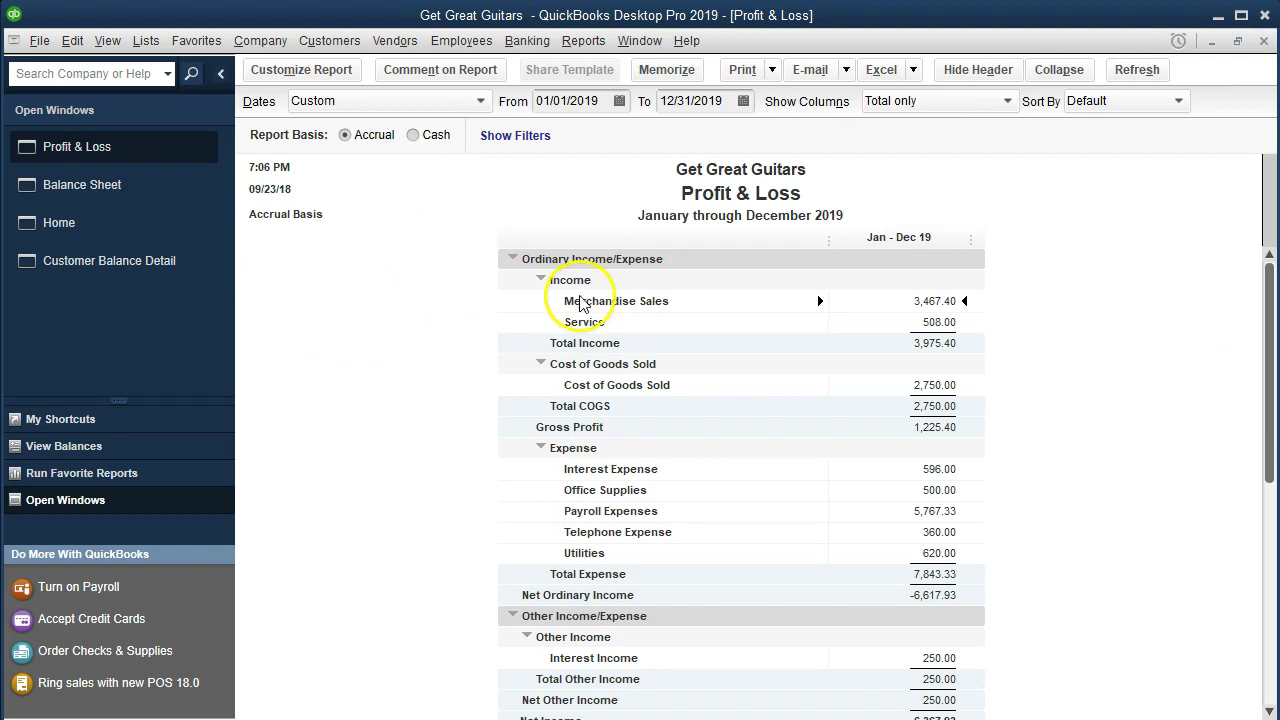
double_click(896, 385)
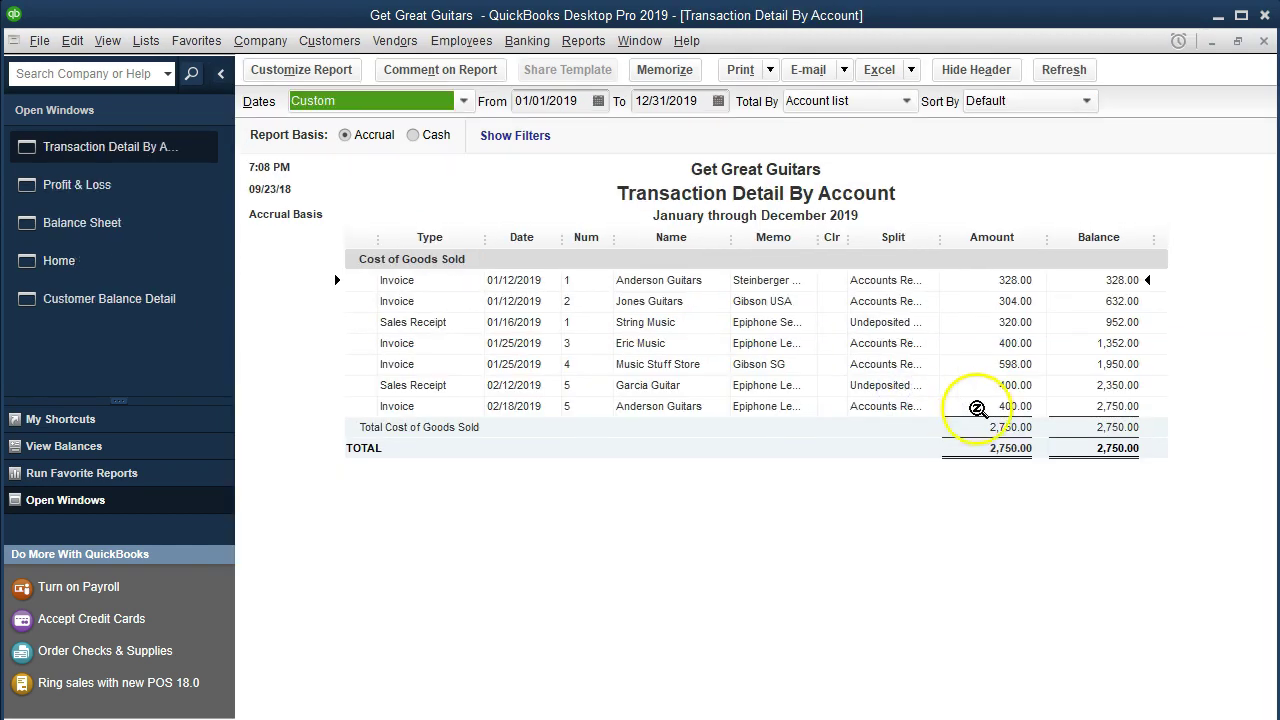
click(977, 407)
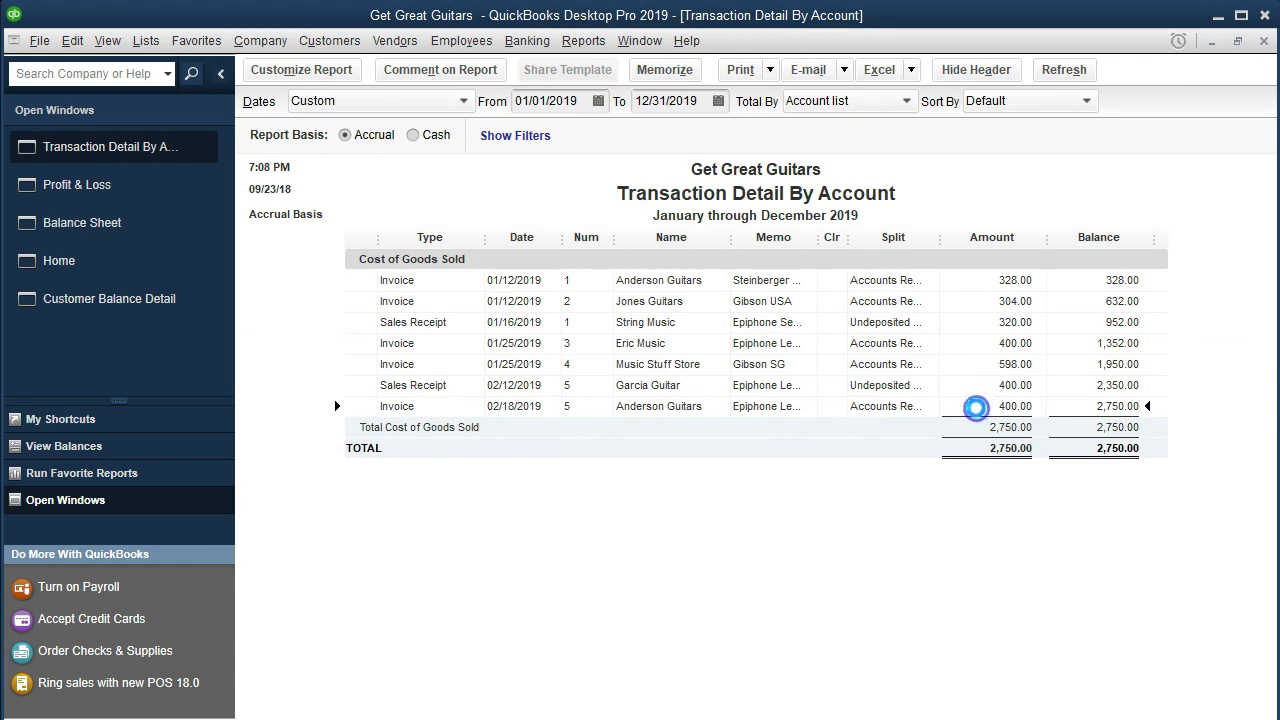
double_click(976, 407)
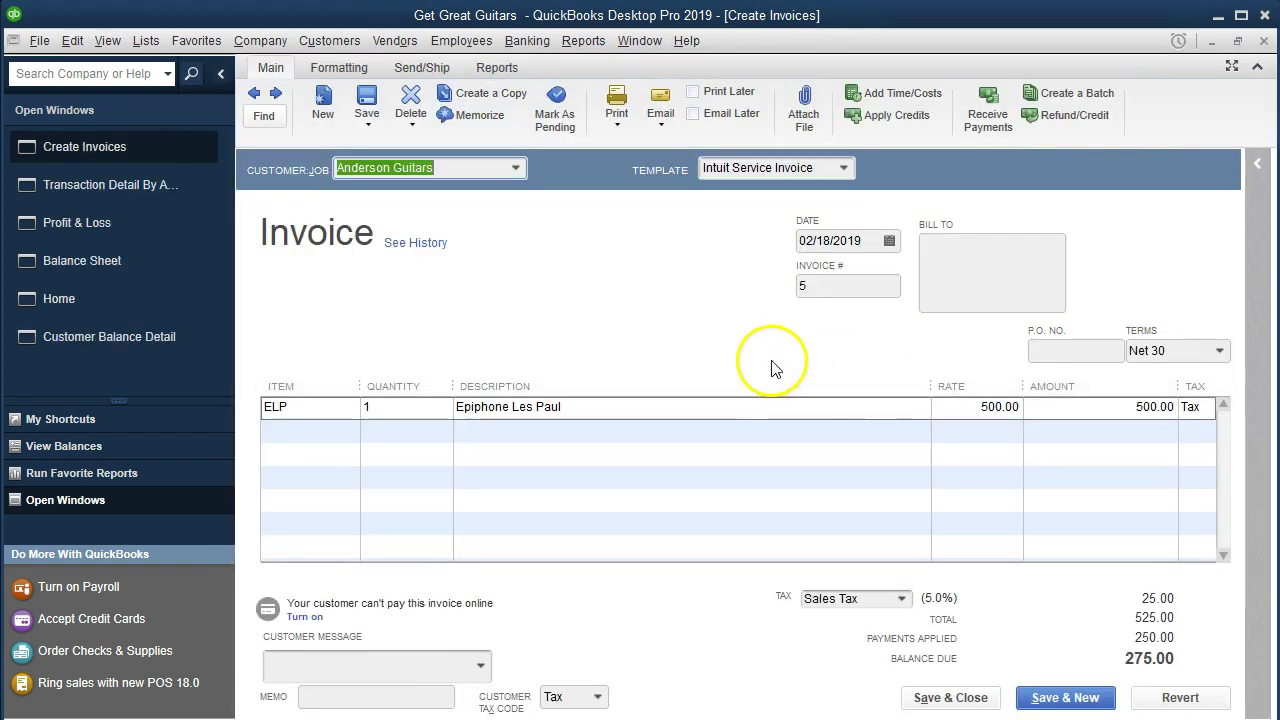
click(1264, 40)
click(1264, 41)
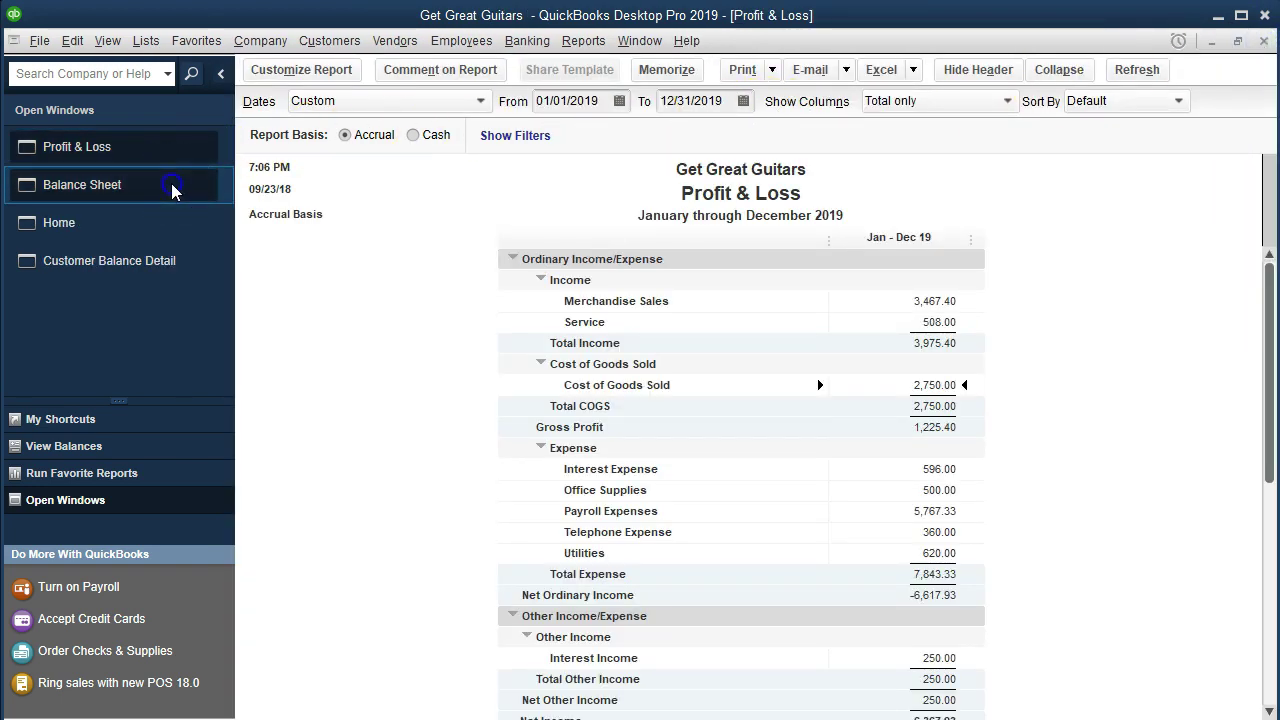
- Switch to the Balance Sheet and examine its Accounts Receivable balance
click(172, 191)
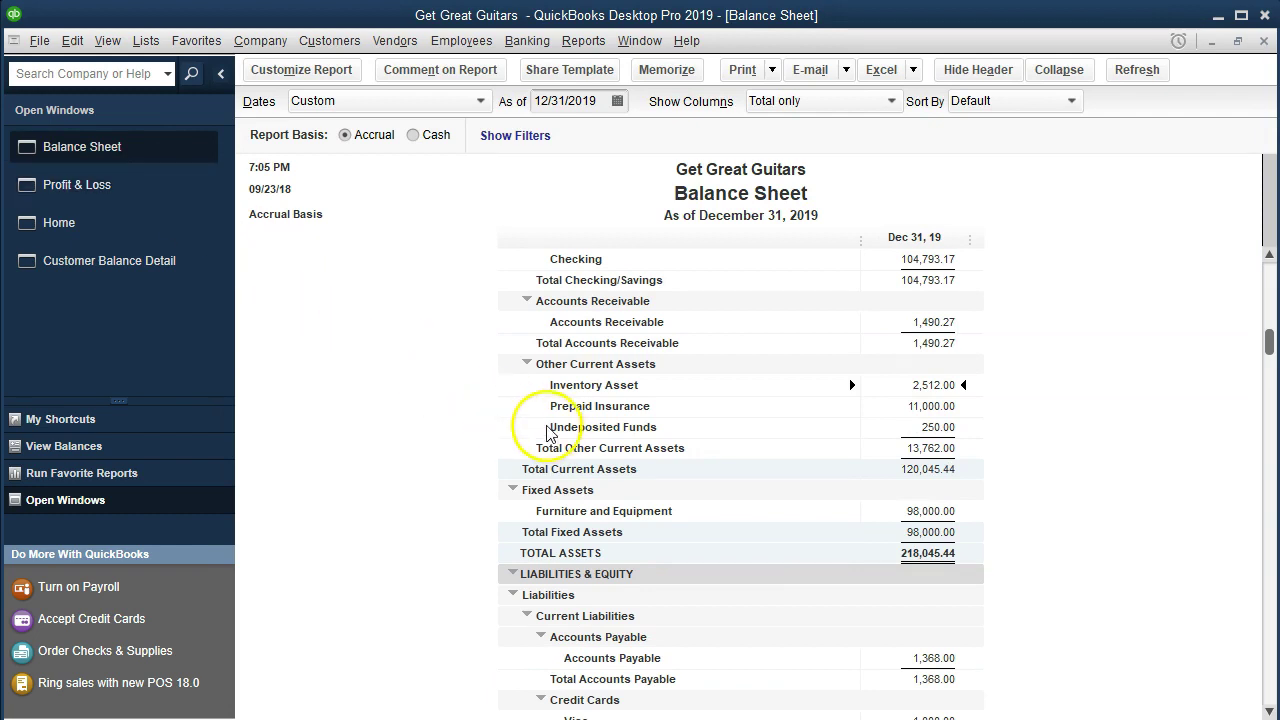
scroll(547, 432, up, 1)
click(913, 382)
click(842, 432)
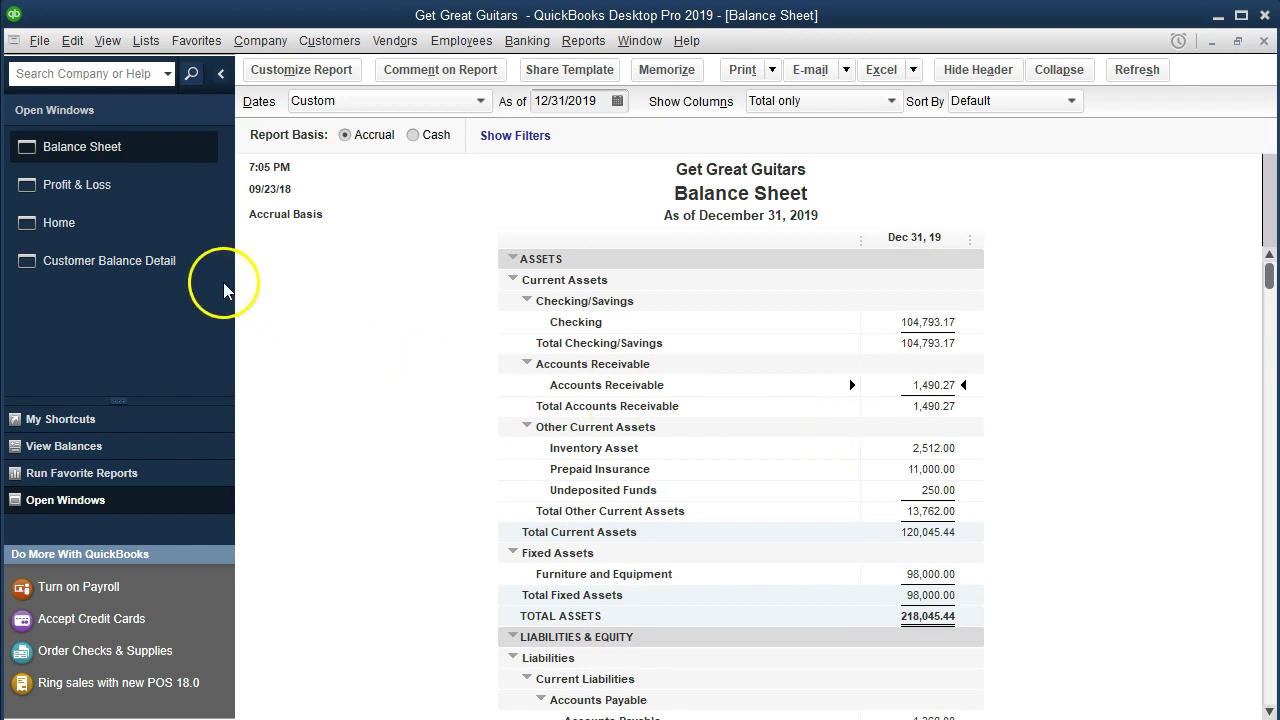
- Examine the Anderson Guitars 02/16/2019 payment and 02/18/2019 invoice in the Customer Balance Detail report, and close that report
click(166, 264)
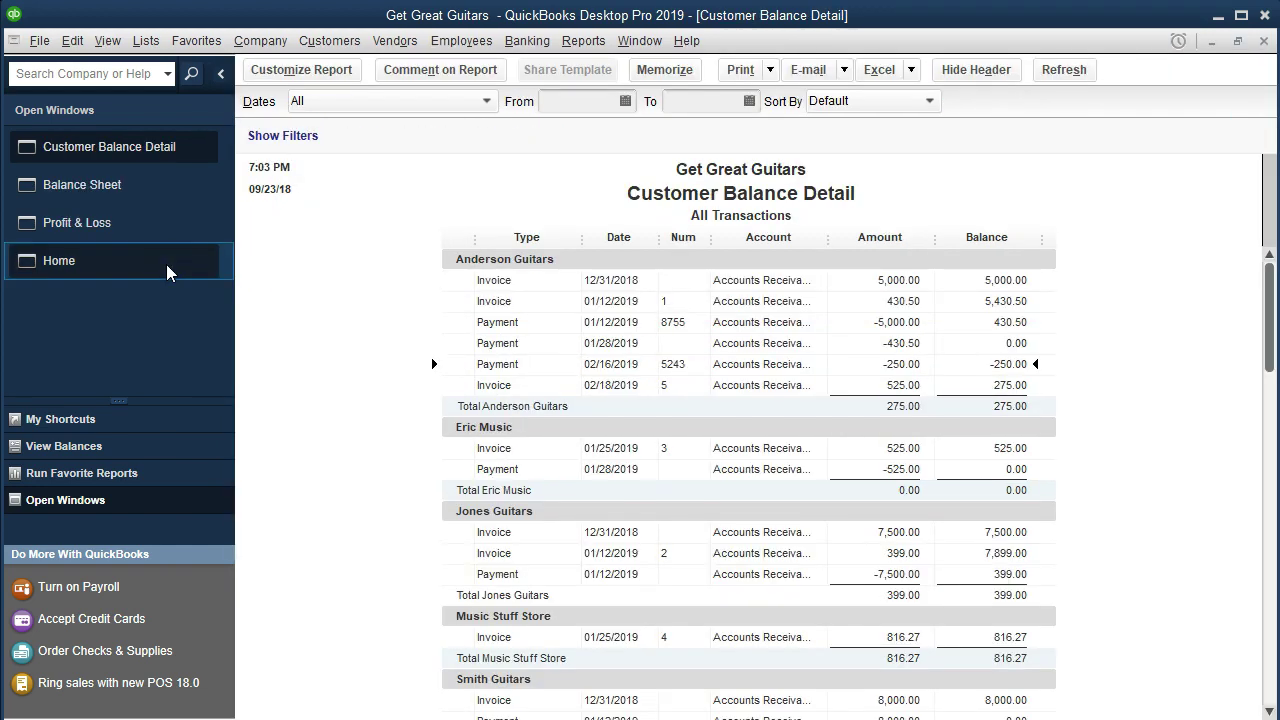
click(283, 292)
click(886, 362)
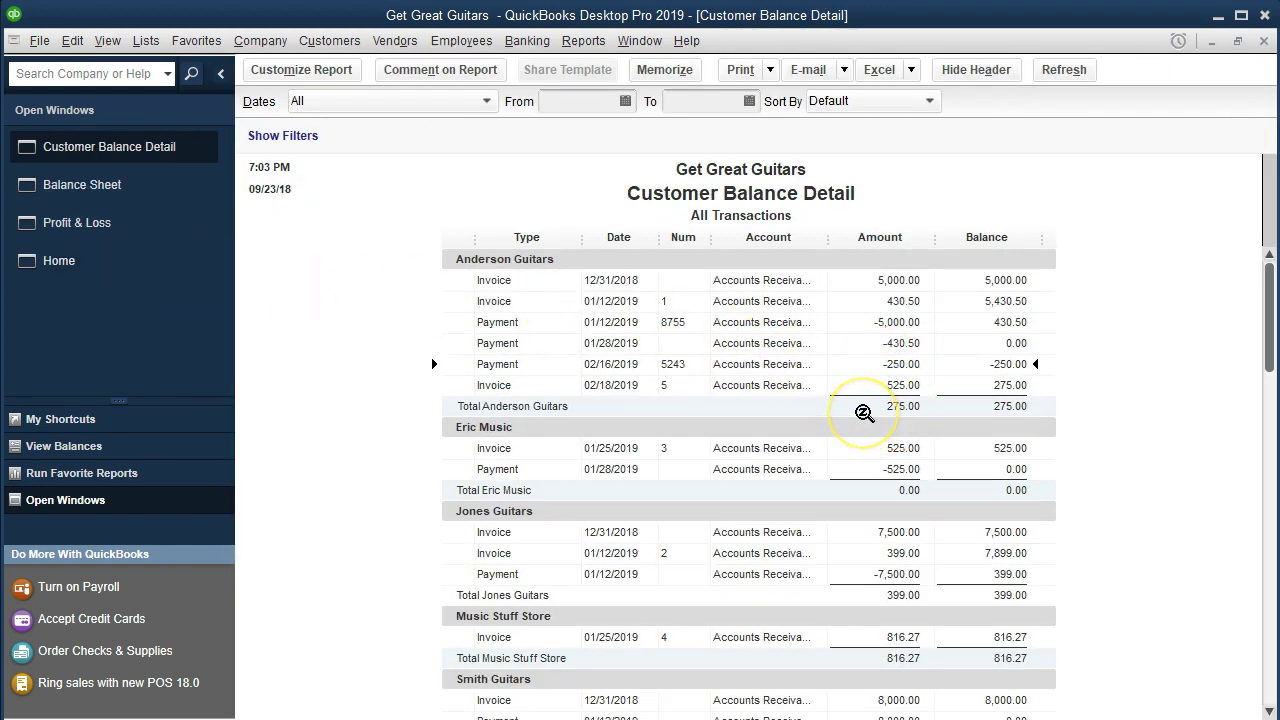
click(858, 396)
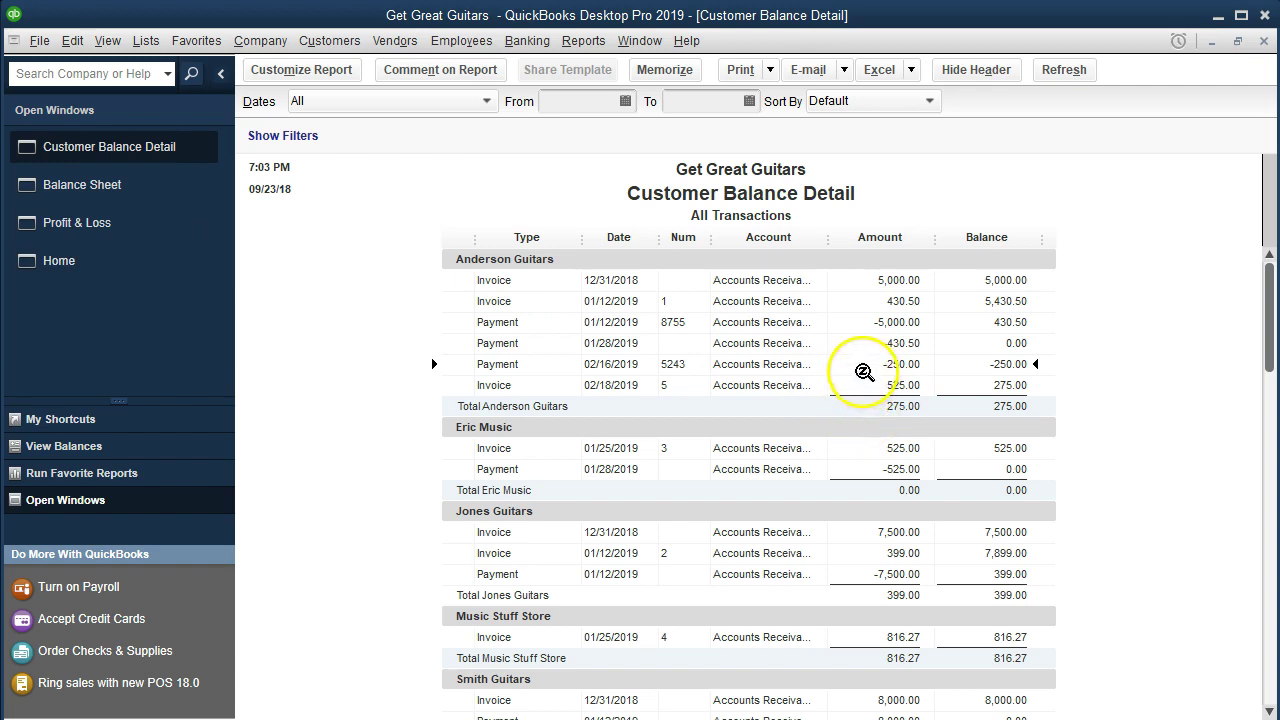
click(864, 384)
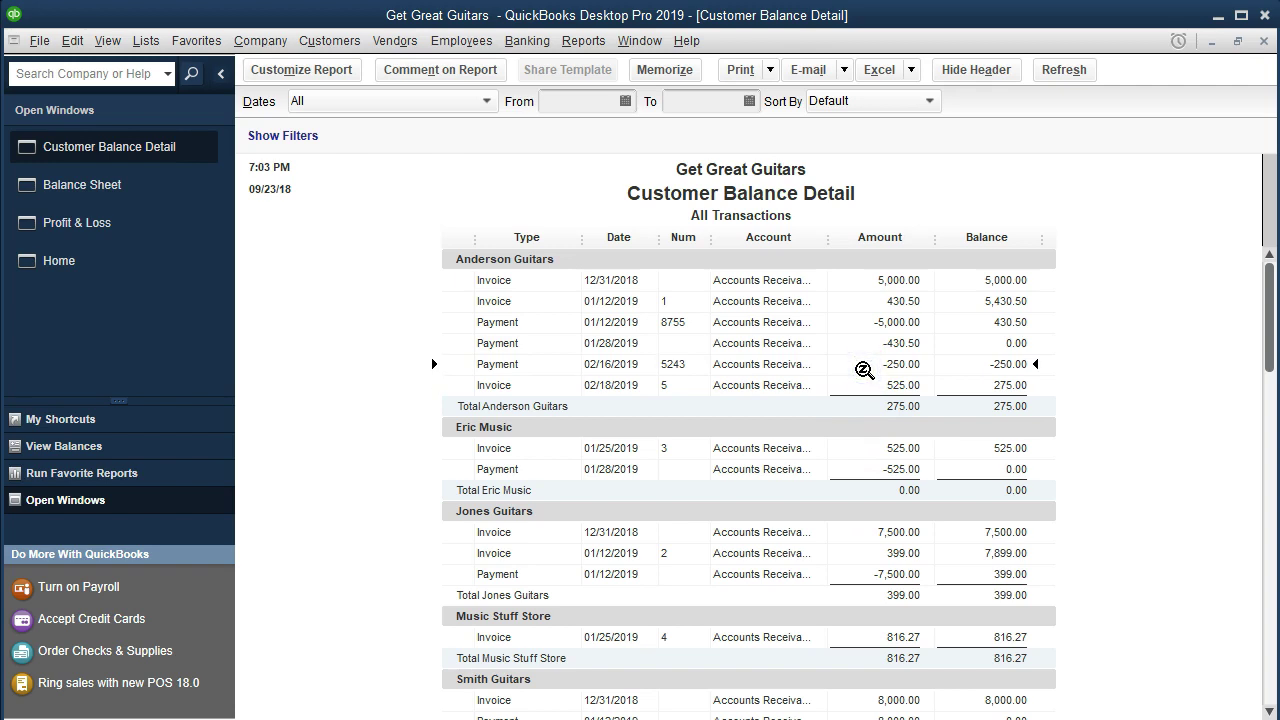
click(866, 386)
click(885, 425)
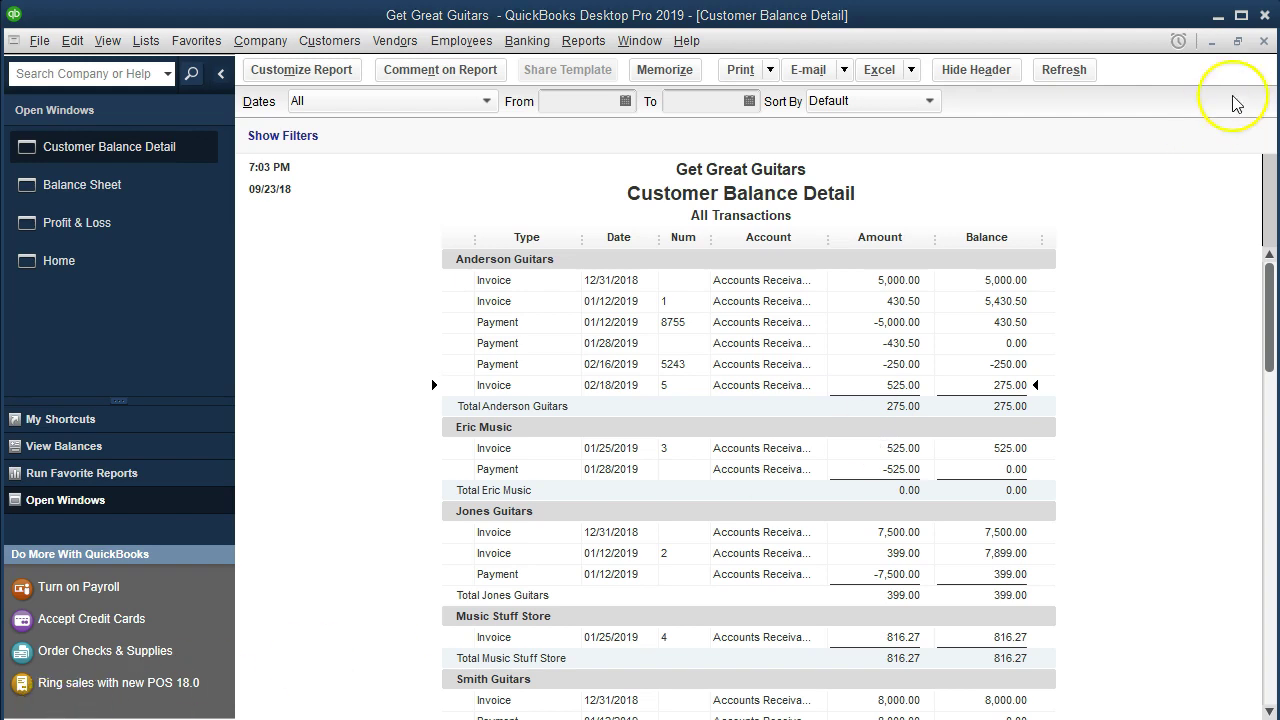
click(1264, 41)
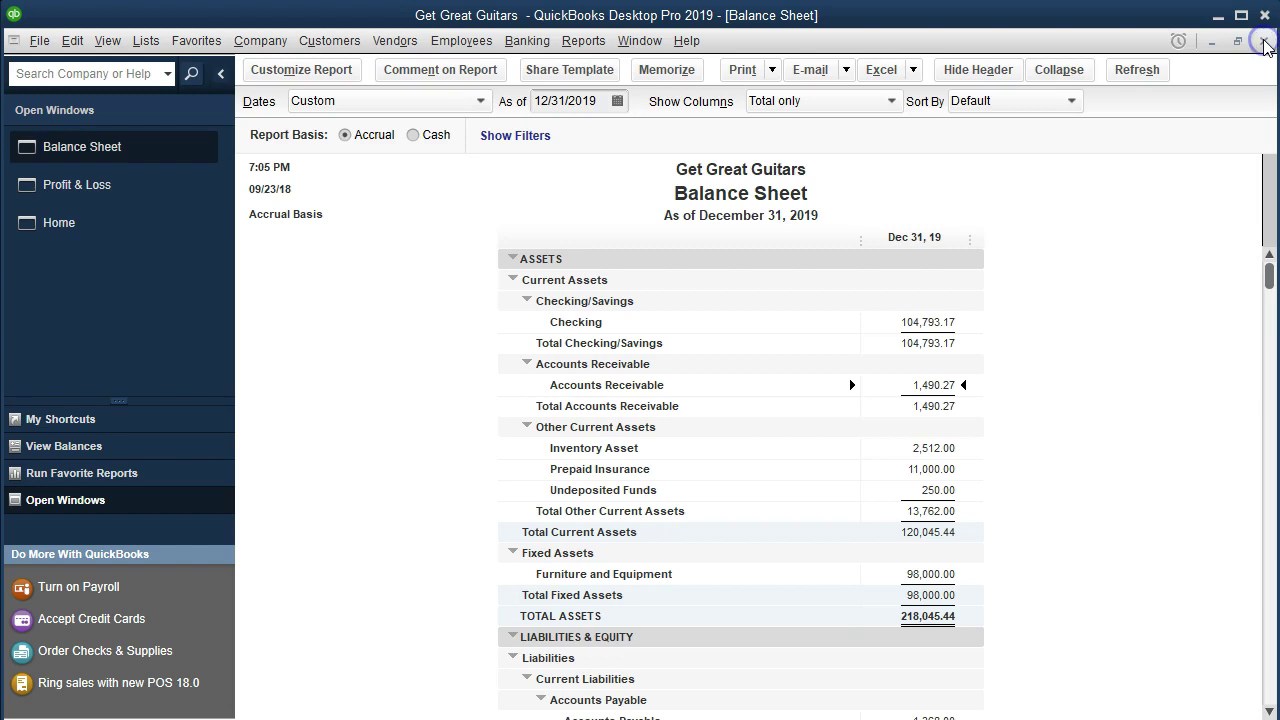
- Create an Inventory Valuation Summary report as of 12/31/2019 to compare with the Balance Sheet's Inventory Asset
click(933, 448)
click(600, 43)
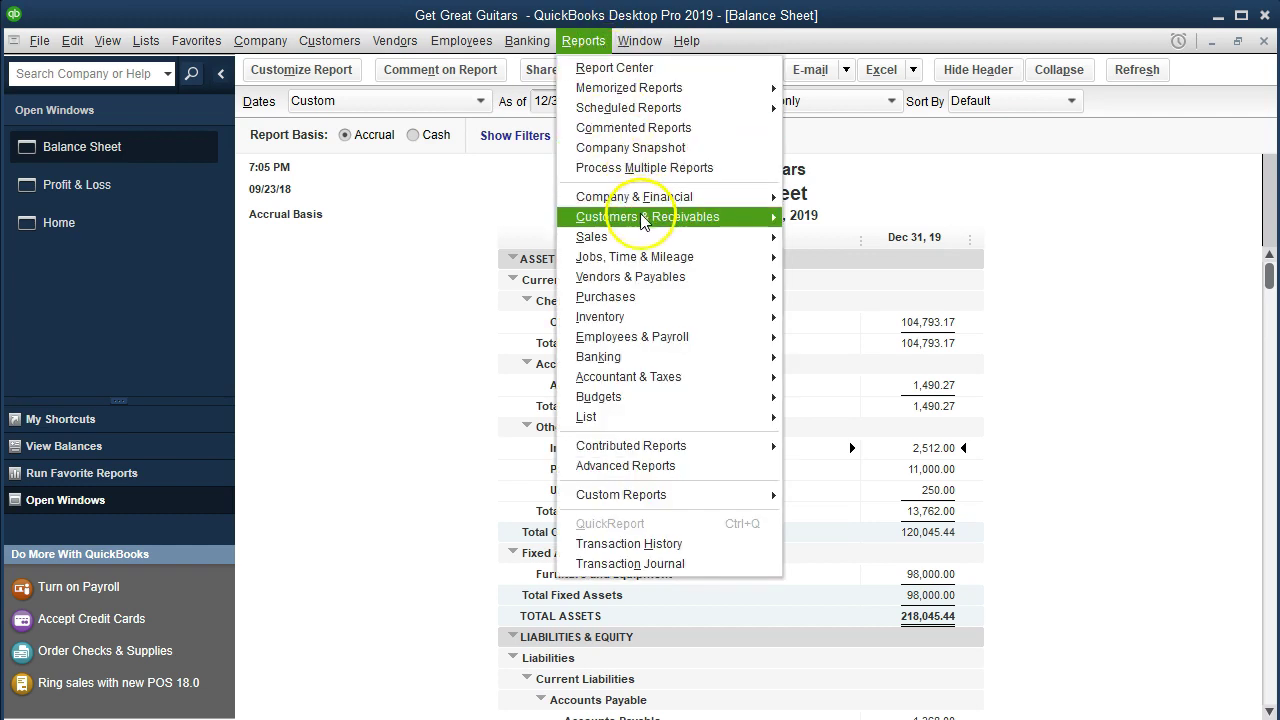
mouse_move(775, 330)
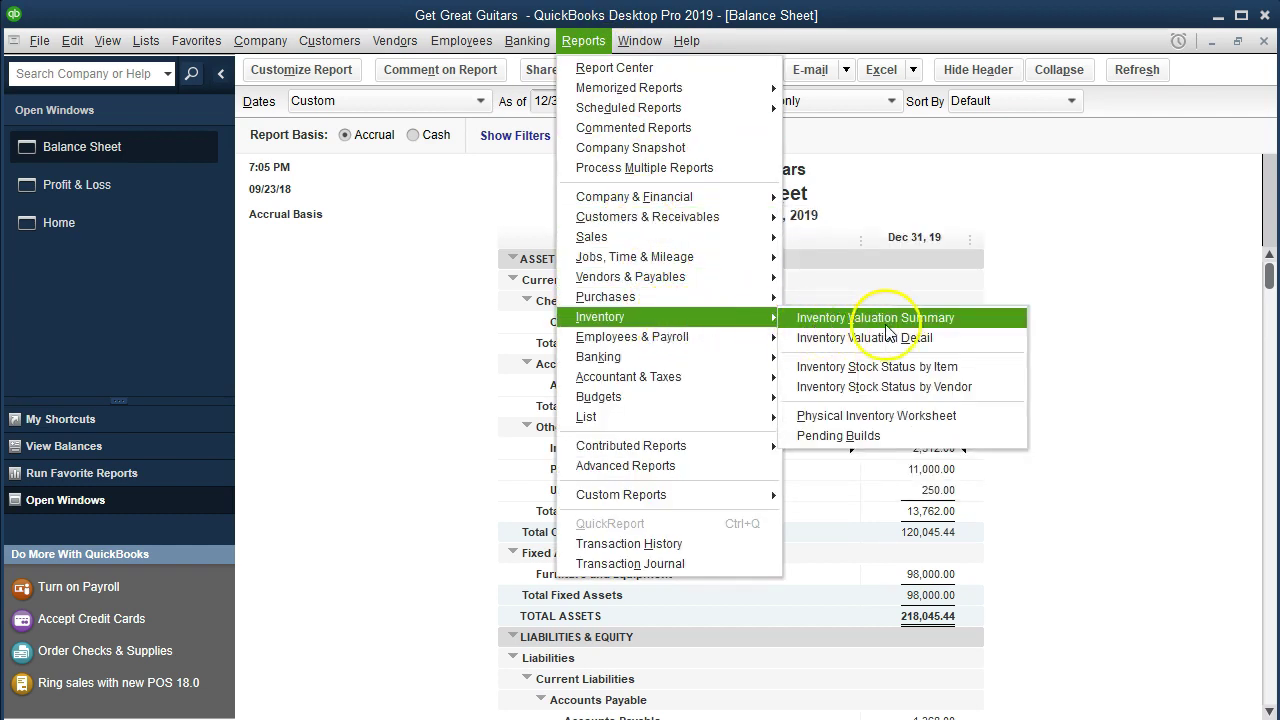
click(972, 318)
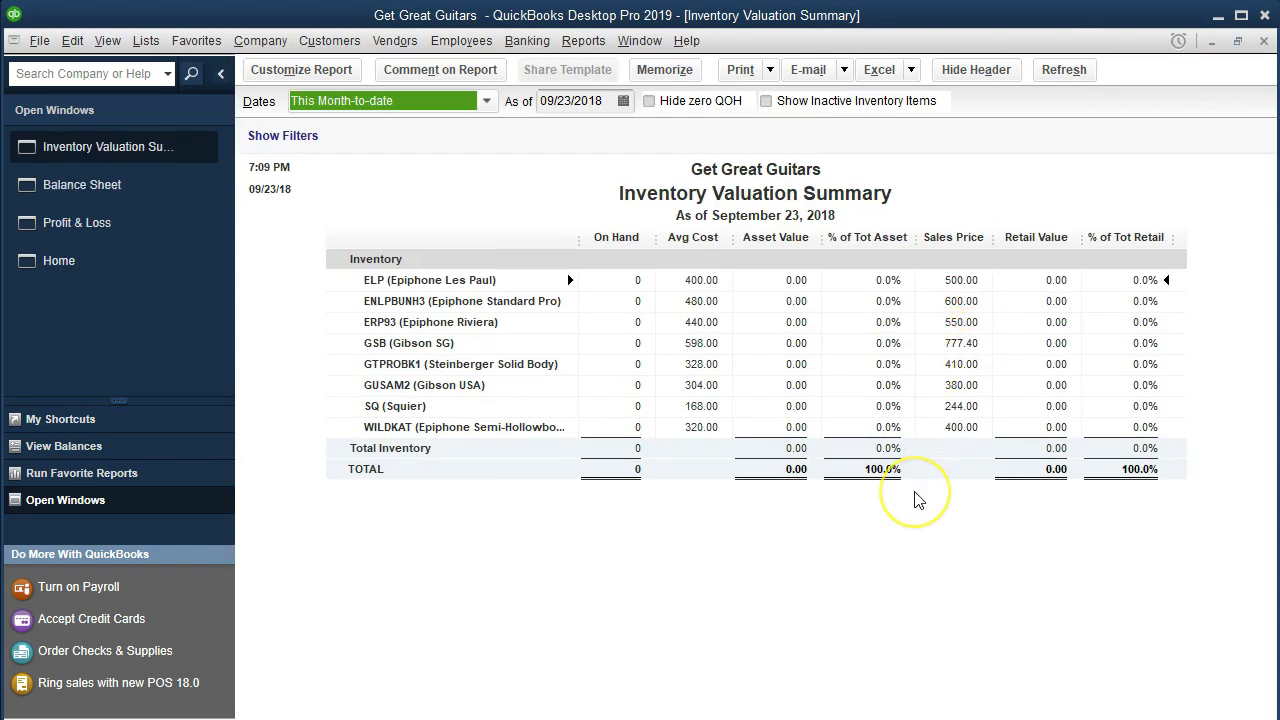
key(Tab)
text(0)
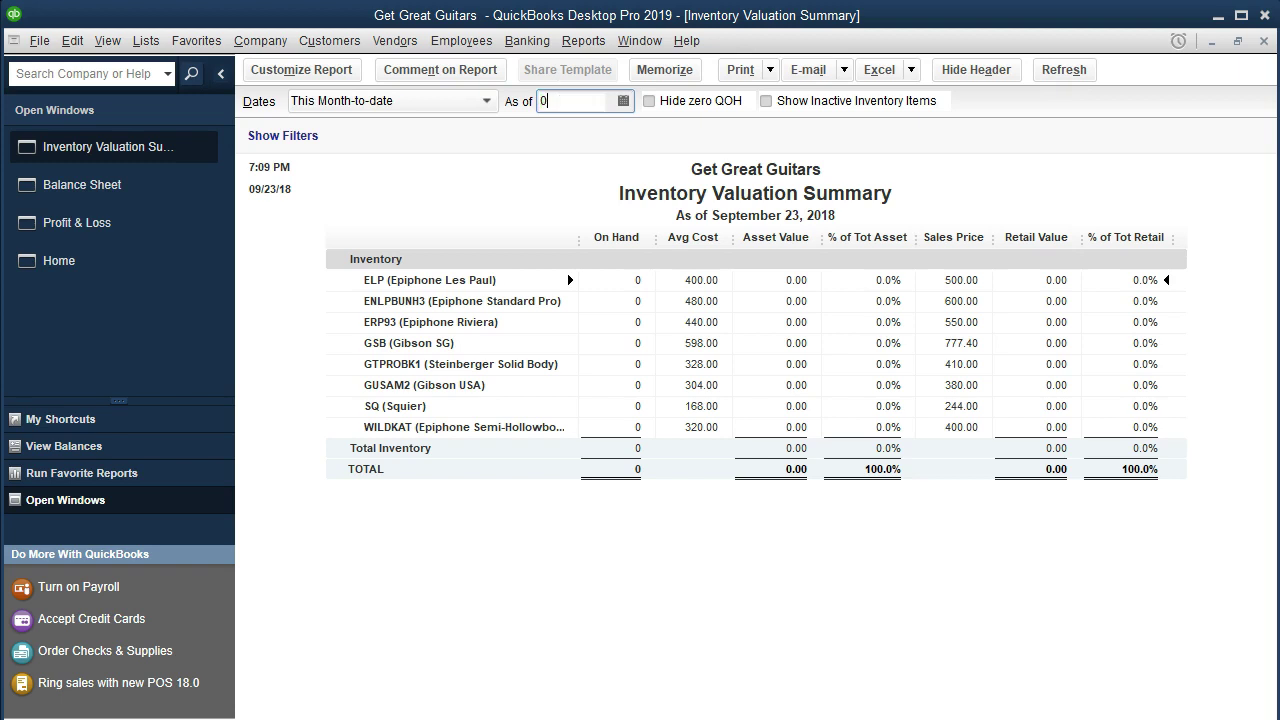
text(123119)
key(Tab)
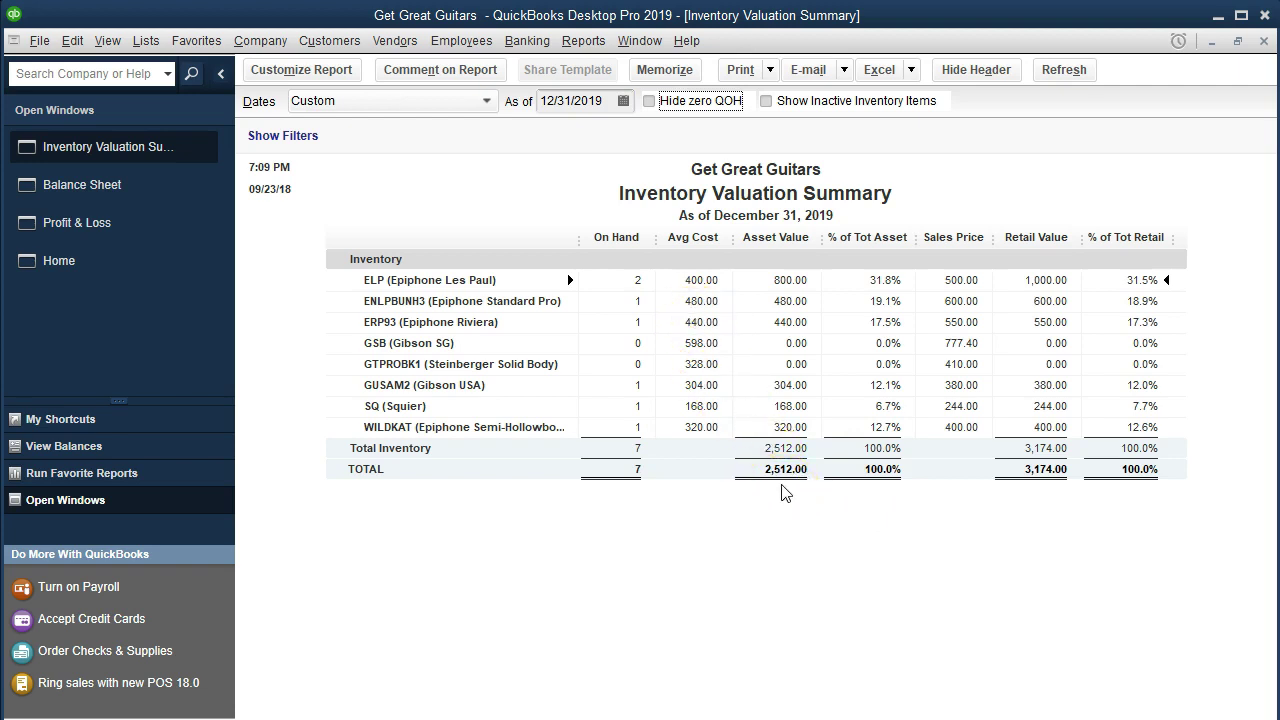
- Open the Inventory Valuation Detail for ELP (Epiphone Les Paul) and set its period to 01/01/2019 through 12/31/2019
click(762, 382)
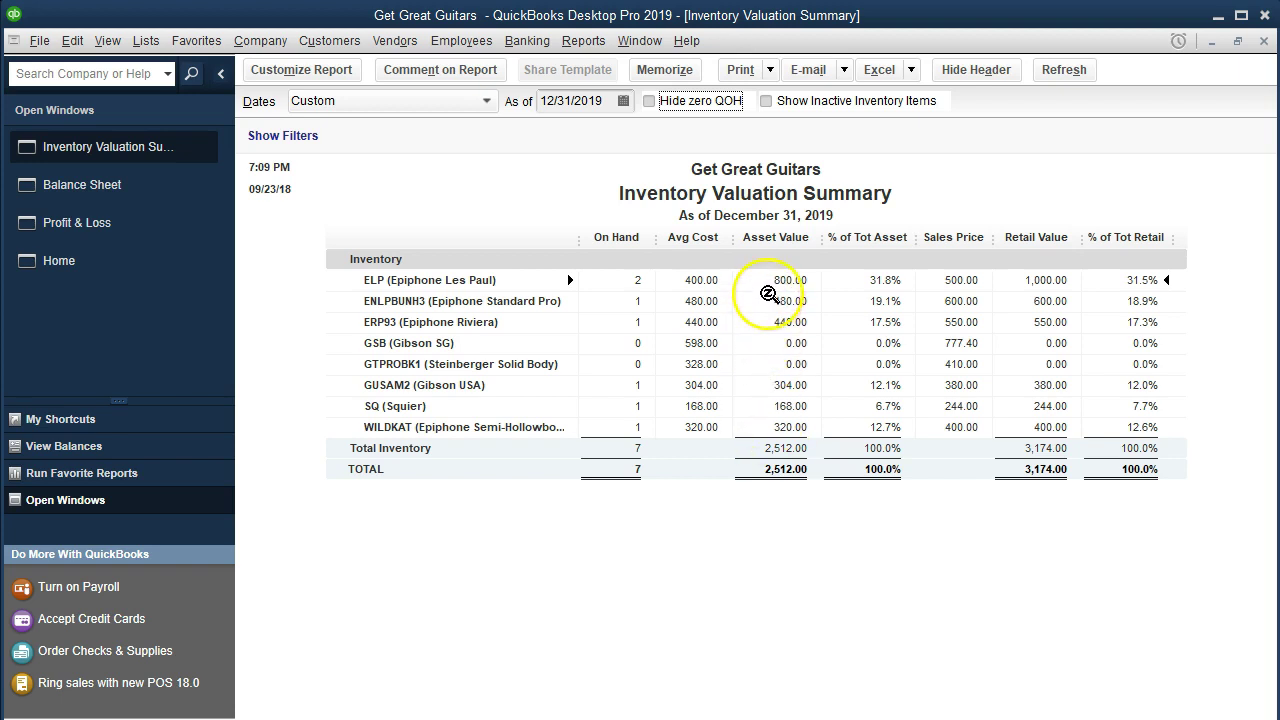
double_click(702, 281)
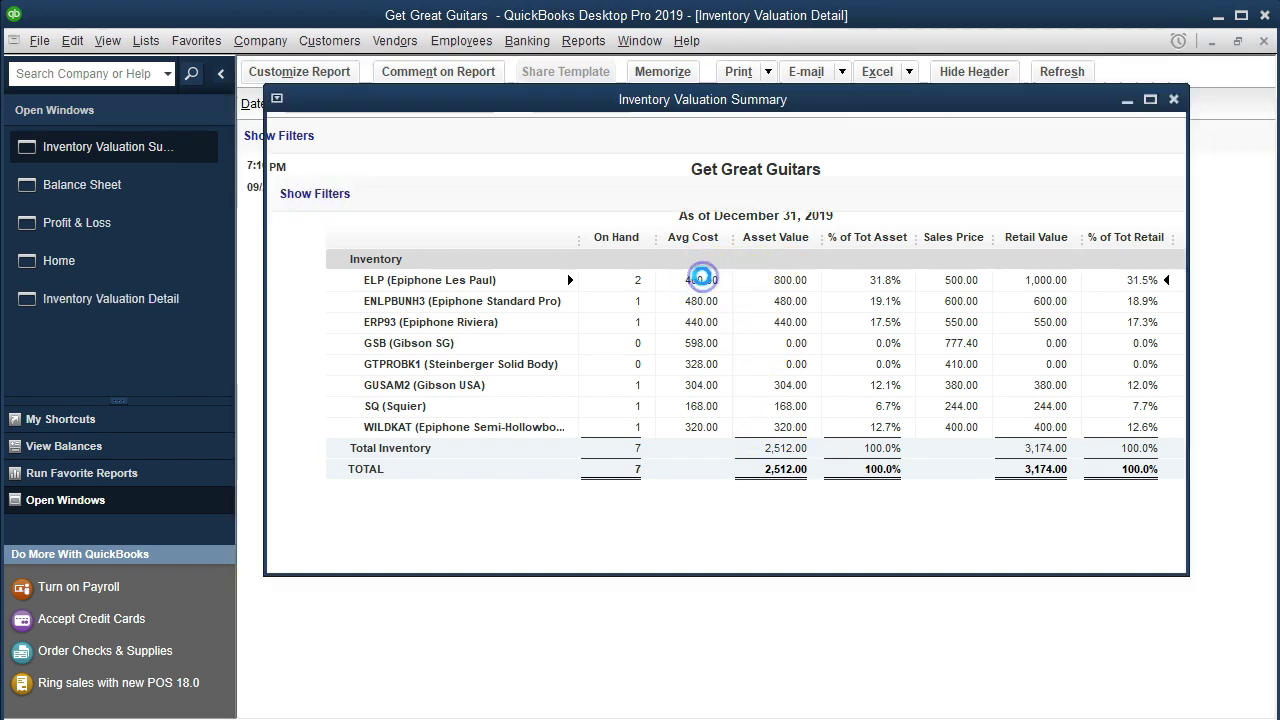
key(Tab)
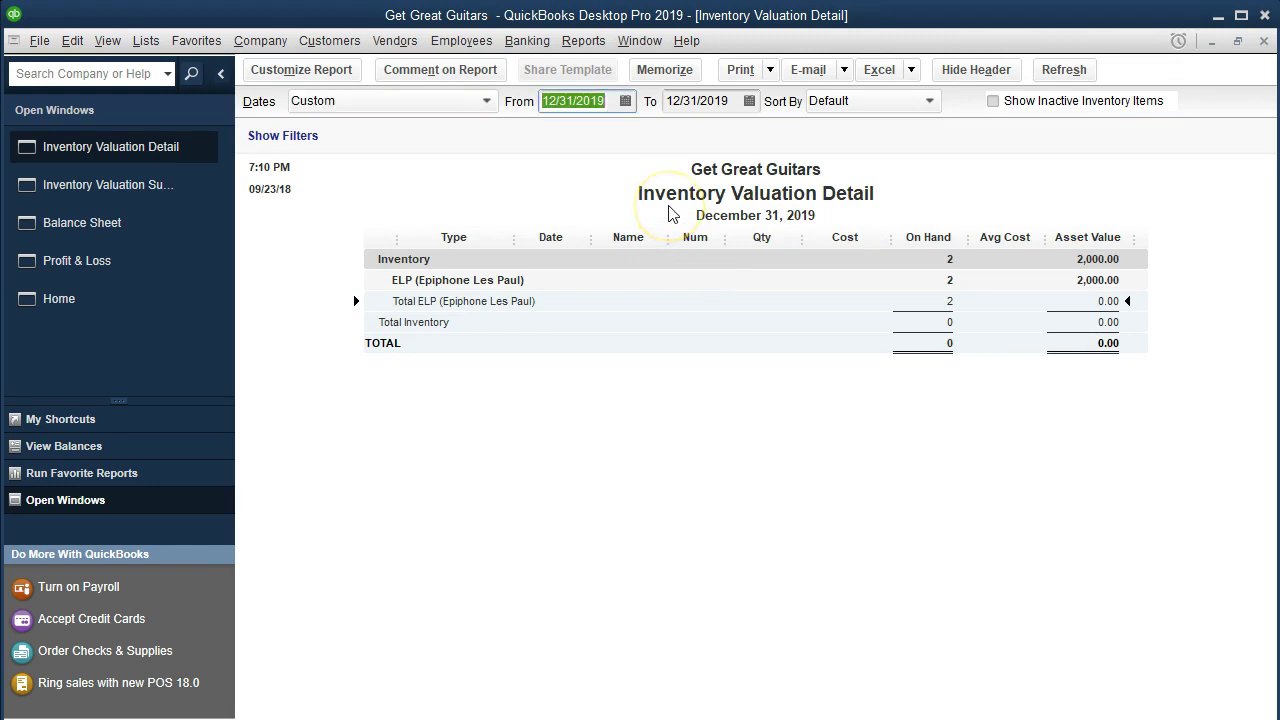
text(01/01/2019)
key(Tab)
key(Tab)
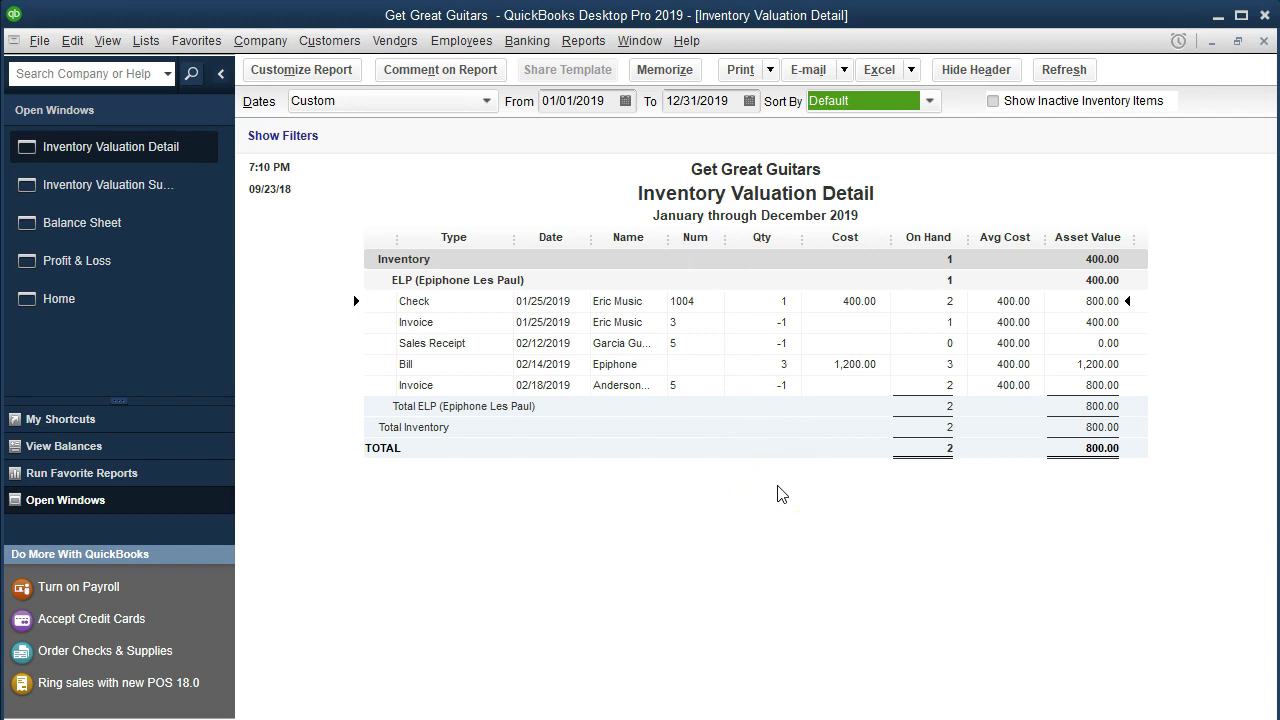
- Review the 02/18/2019 Anderson Guitars invoice from the ELP inventory valuation detail
click(919, 385)
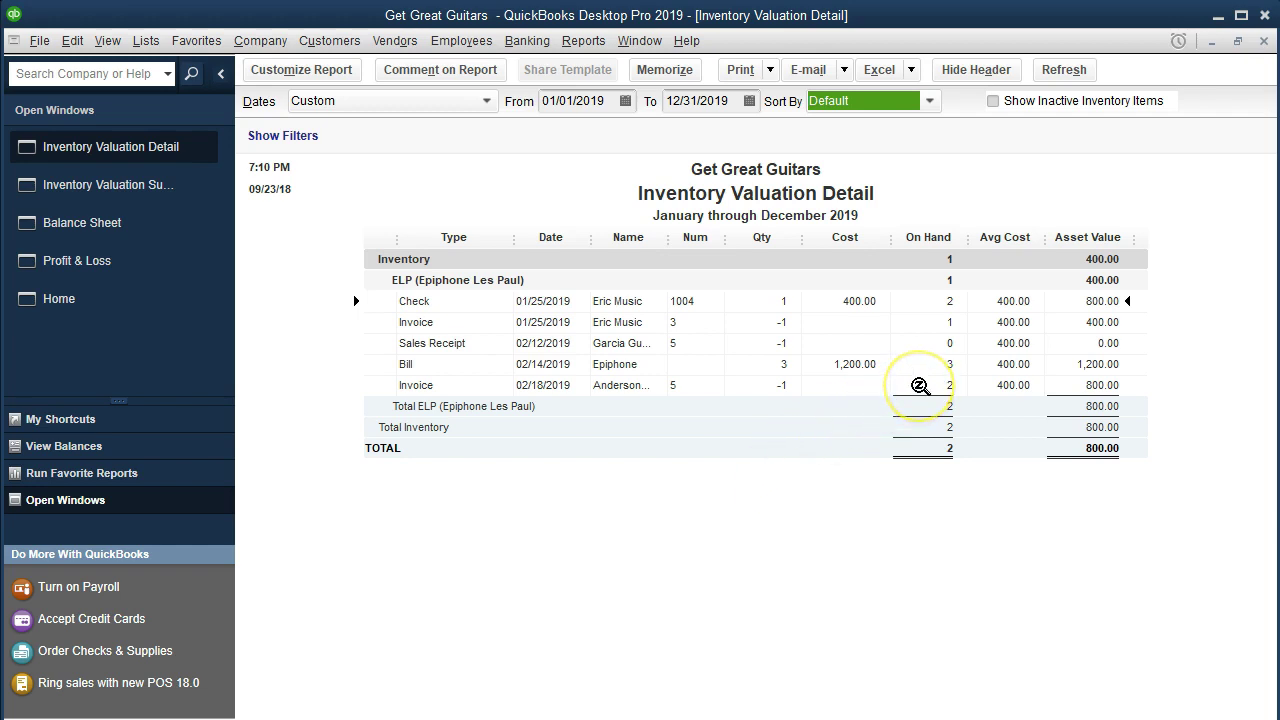
double_click(919, 385)
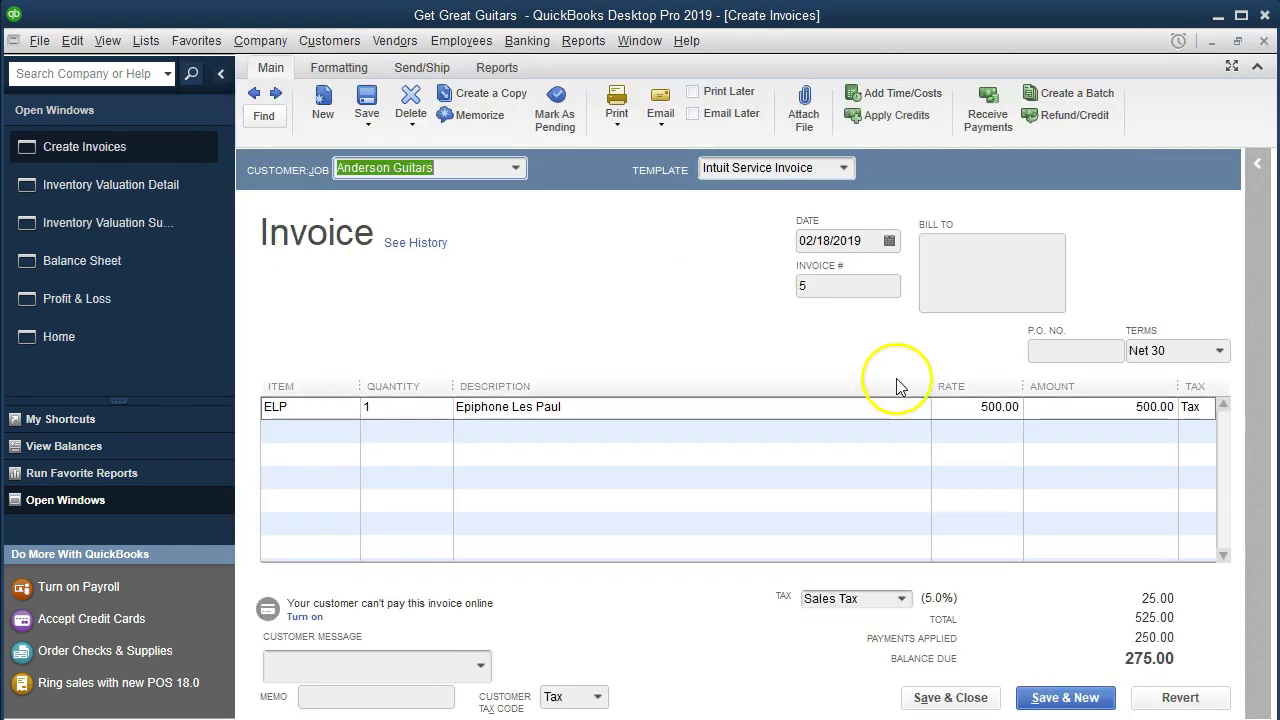
click(619, 304)
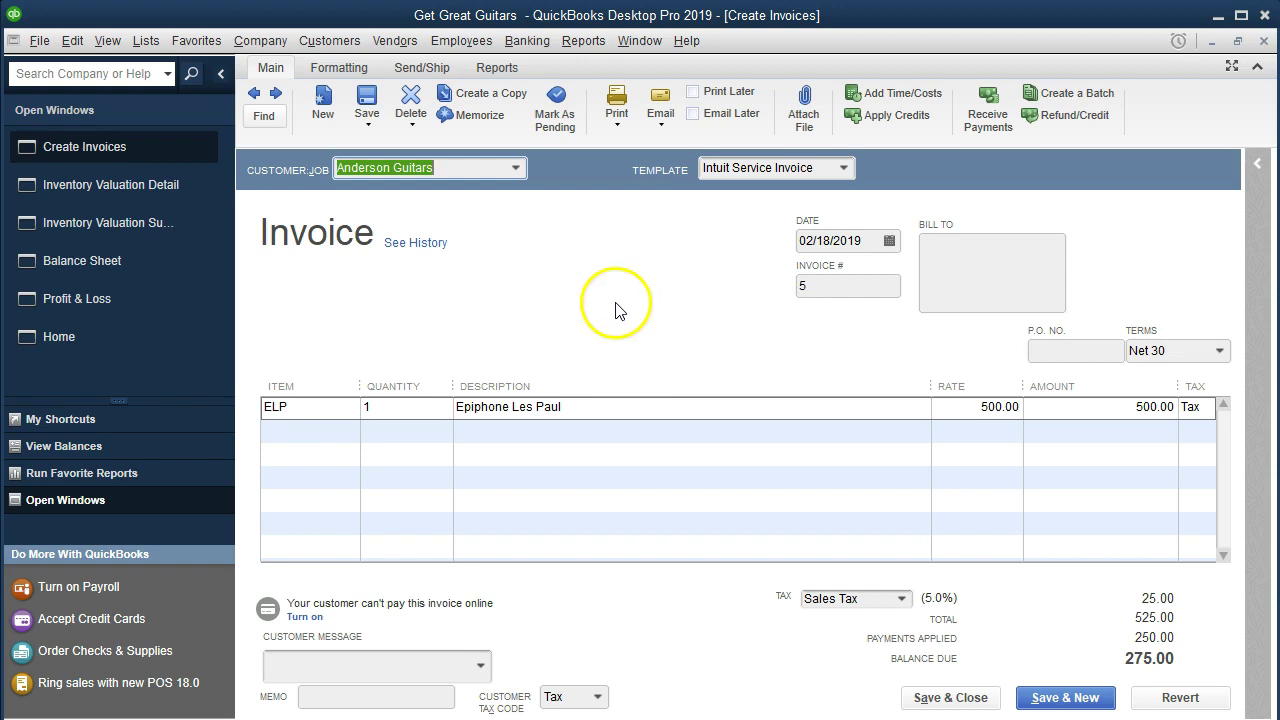